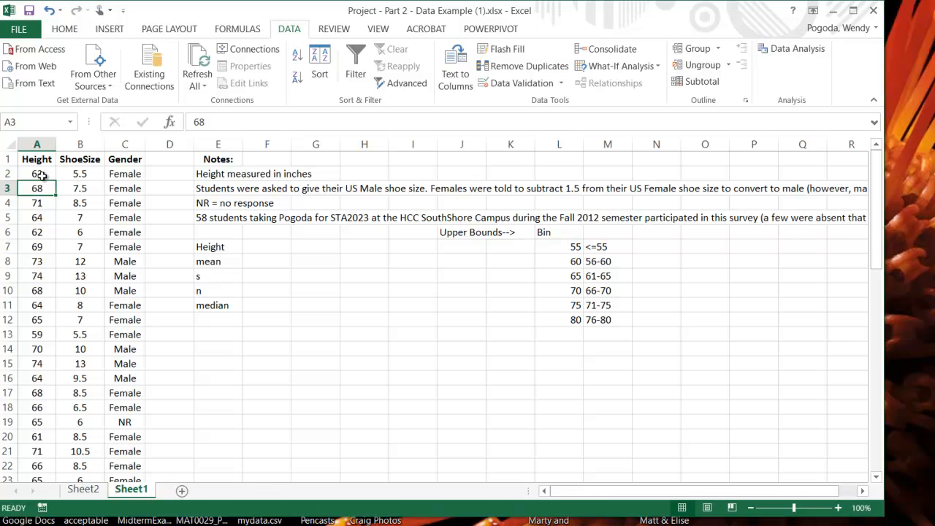
Review the Height, ShoeSize and Gender column headers and the NR entry in the Gender column.
key("Up")
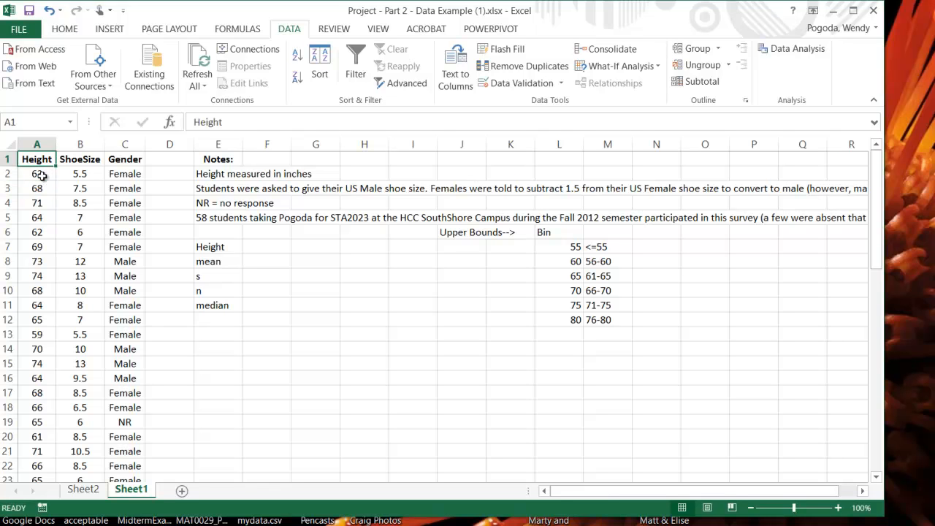
key("Right")
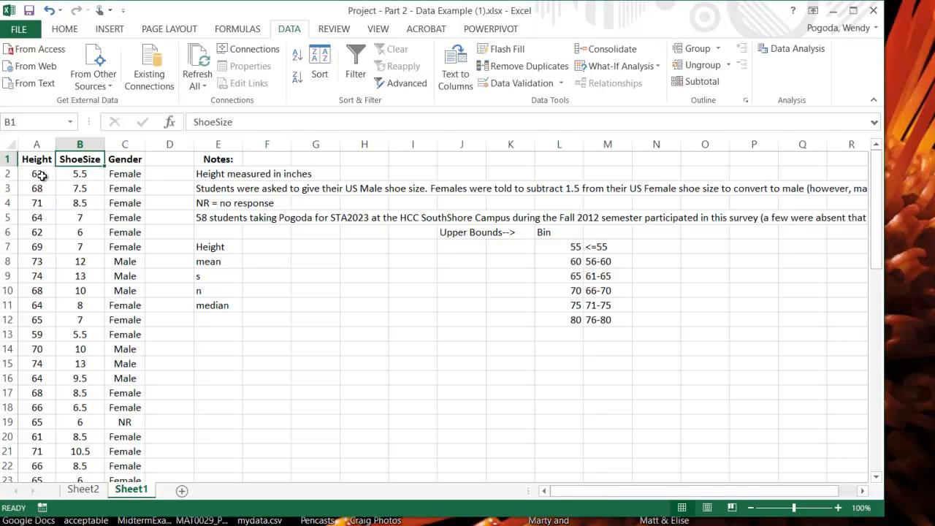
key("Right")
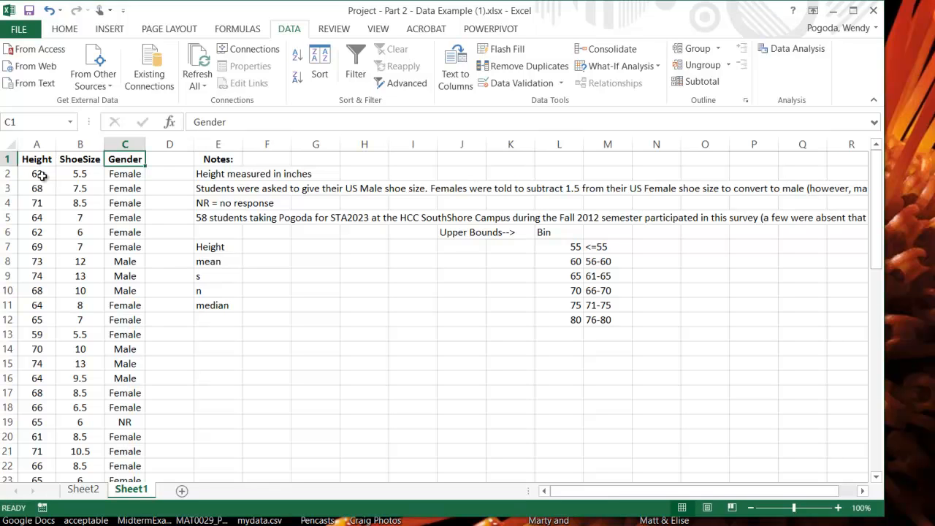
left_click(124, 424)
key("Left")
key("Left")
key("Right")
key("Right")
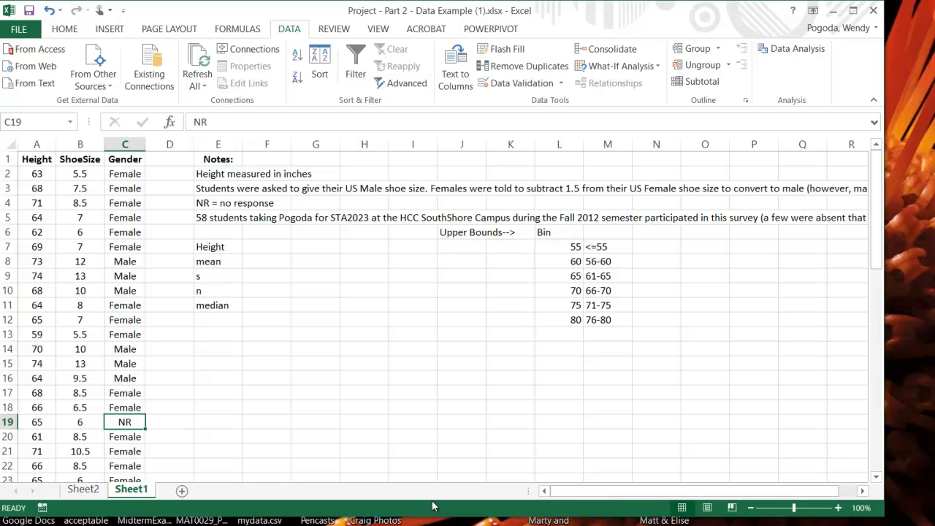
Look down the Height column for its no-response entry and return to the upper rows.
key("Left")
key("Left")
key("Down")
key("Down")
key("Down")
key("Down")
key("Down")
key("Down")
key("Down")
key("Down")
key("Down")
key("Down")
key("Down")
key("Down")
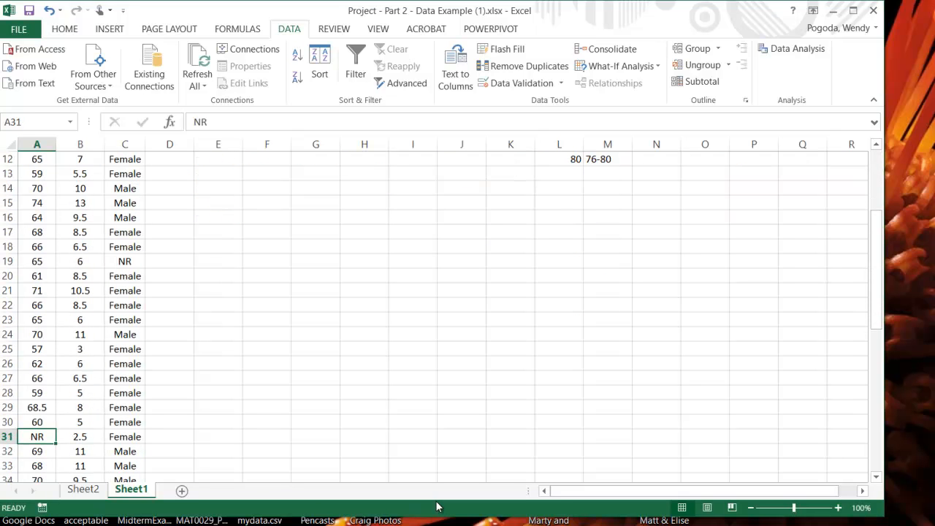
key("Up")
key("Up")
key("Up")
key("Up")
key("Up")
key("Up")
key("Up")
key("Up")
key("Up")
key("Up")
key("Up")
key("Up")
key("Up")
key("Up")
key("Up")
key("Up")
key("Up")
key("Up")
key("Up")
key("Up")
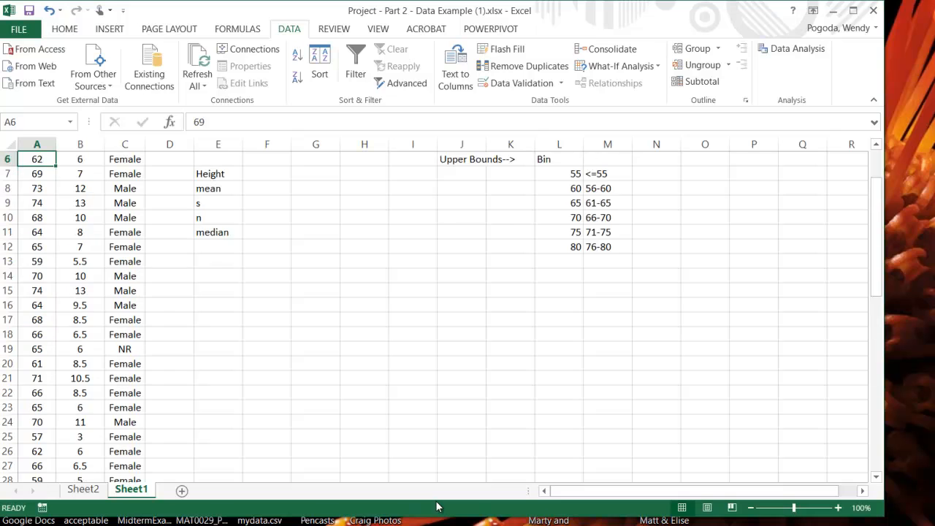
Make the Height label in cell E7 bold.
key("Right")
key("Right")
key("Right")
key("Right")
key("Right")
key("Right")
key("Down")
key("Down")
key("Down")
key("Left")
key("Down")
key("Down")
key("Down")
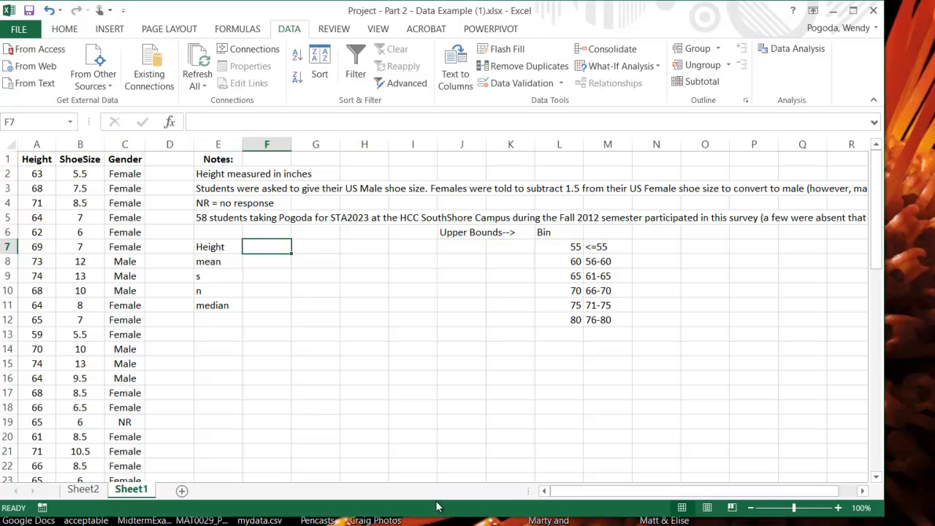
key("Left")
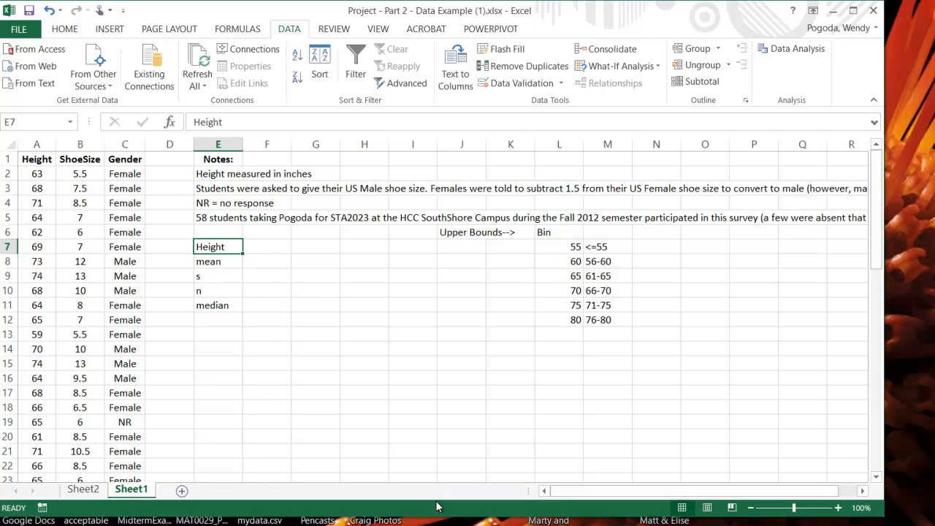
key("ctrl+b")
Add the labels min in cell E12 and max in cell E13, below the median label.
key("Down")
key("Right")
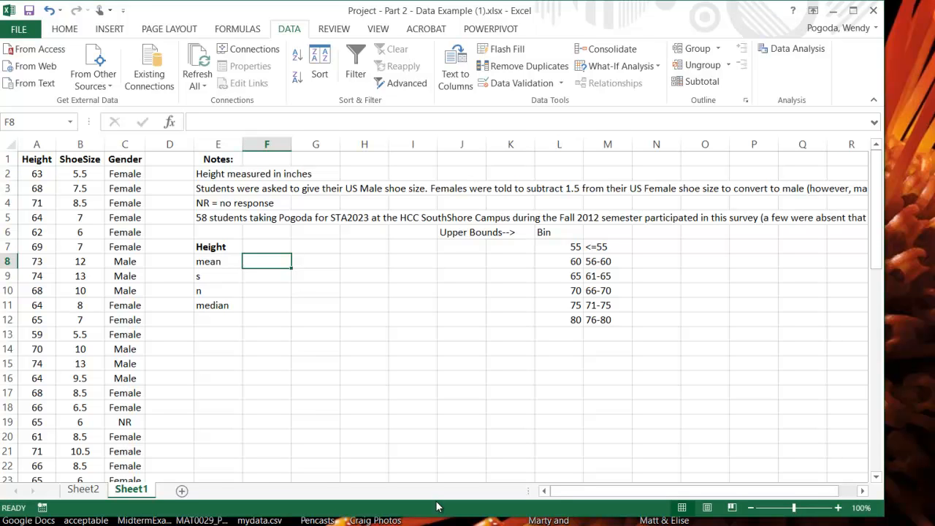
key("Down")
key("Down")
key("Down")
key("Left")
key("Down")
key("F2")
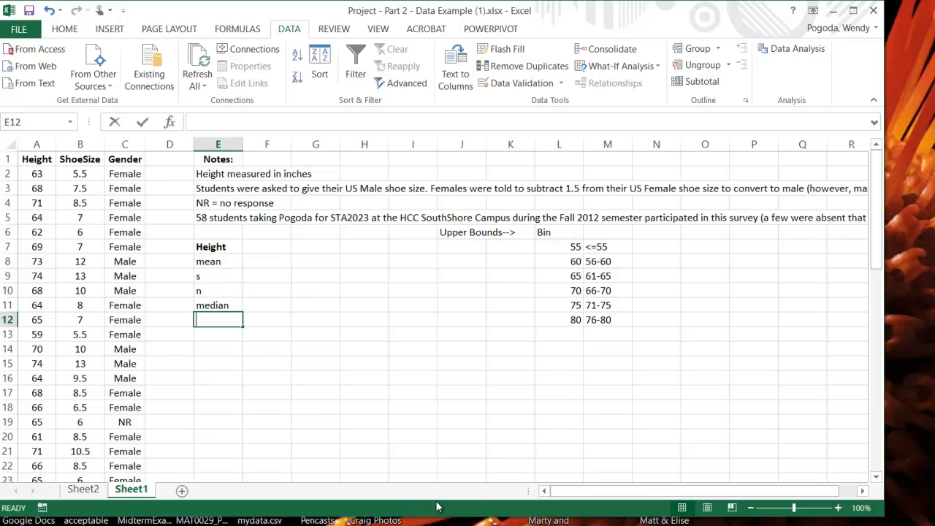
type("min")
key("Return")
type("max")
key("Return")
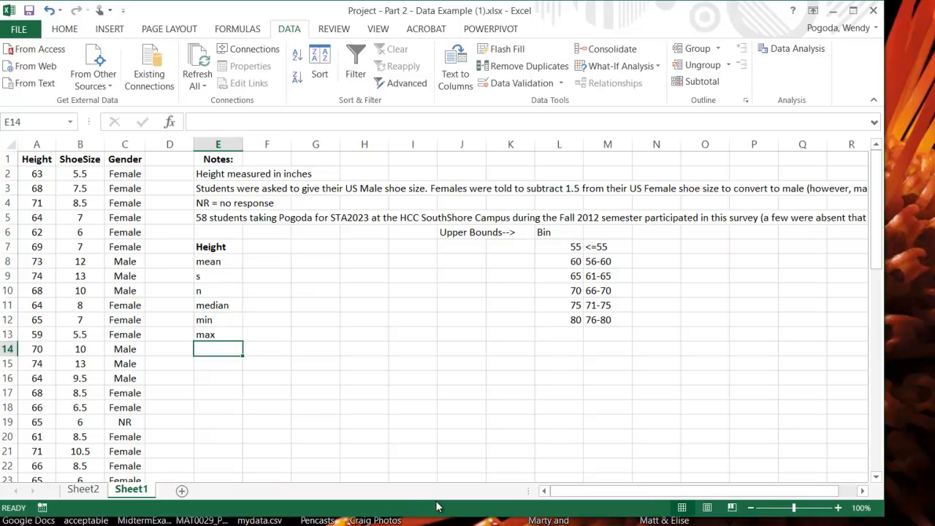
Enter the trial formula =1+2 in cell F8 beside the mean label and clear it again.
key("Right")
key("Right")
key("Up")
key("Up")
key("Up")
key("Up")
key("Left")
key("Up")
key("Up")
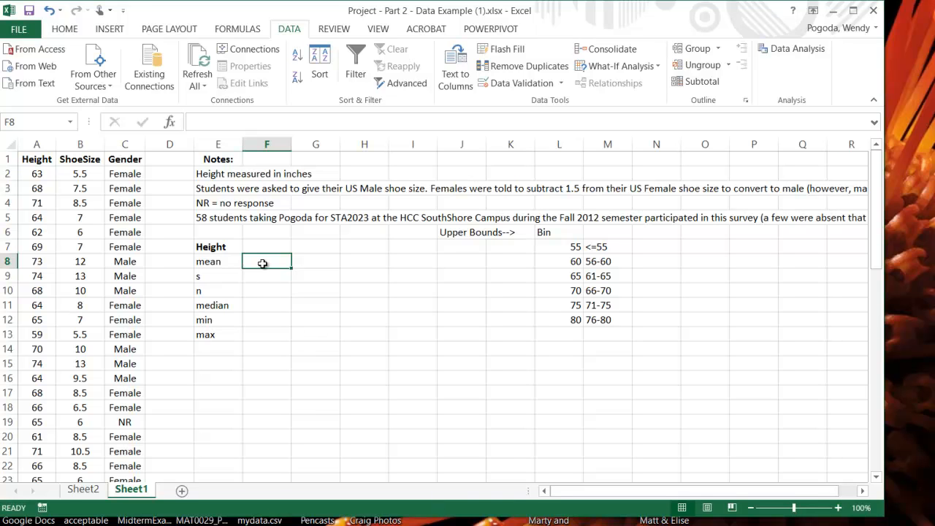
type("=")
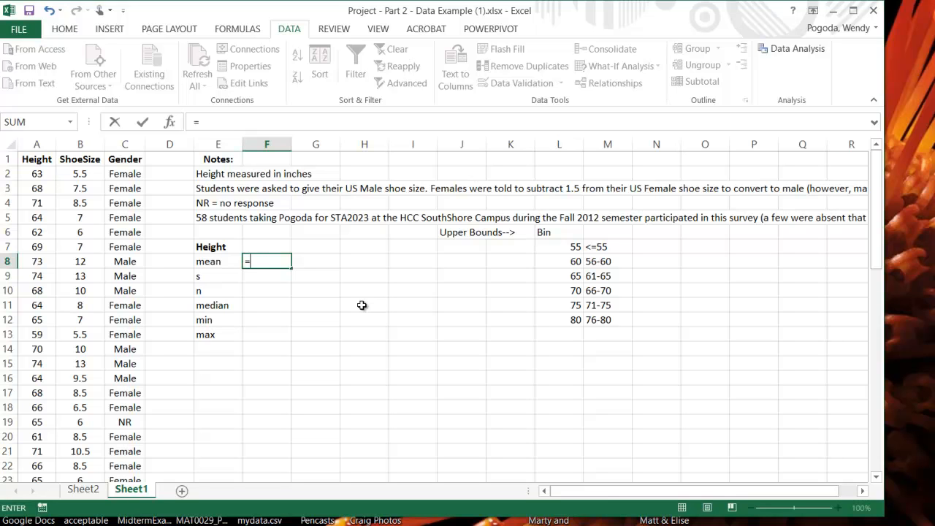
type("1+2")
key("Return")
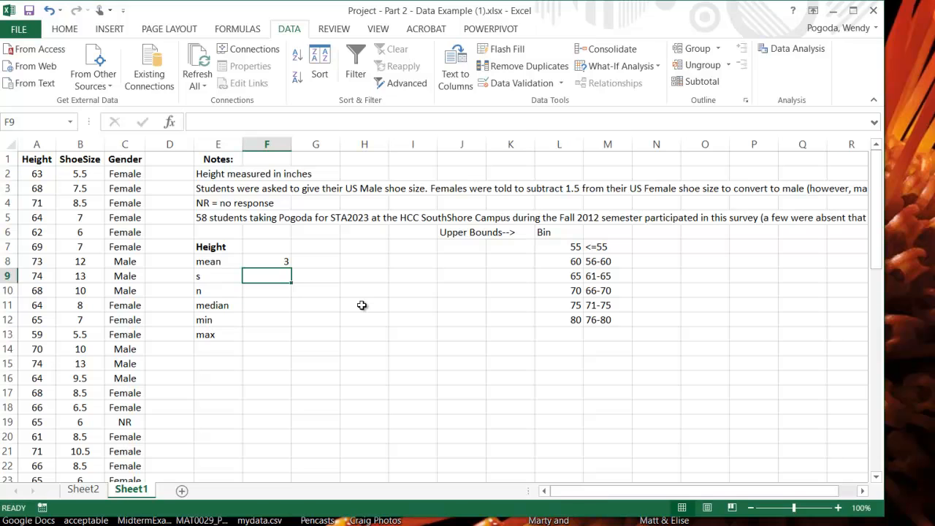
key("Up")
key("Delete")
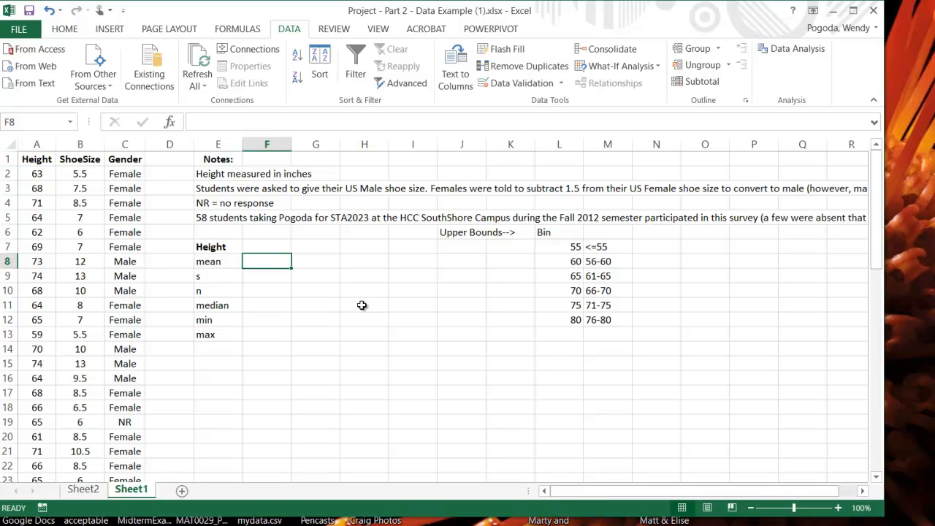
Calculate the mean height in cell F8 with the formula =average(A:A).
type("=")
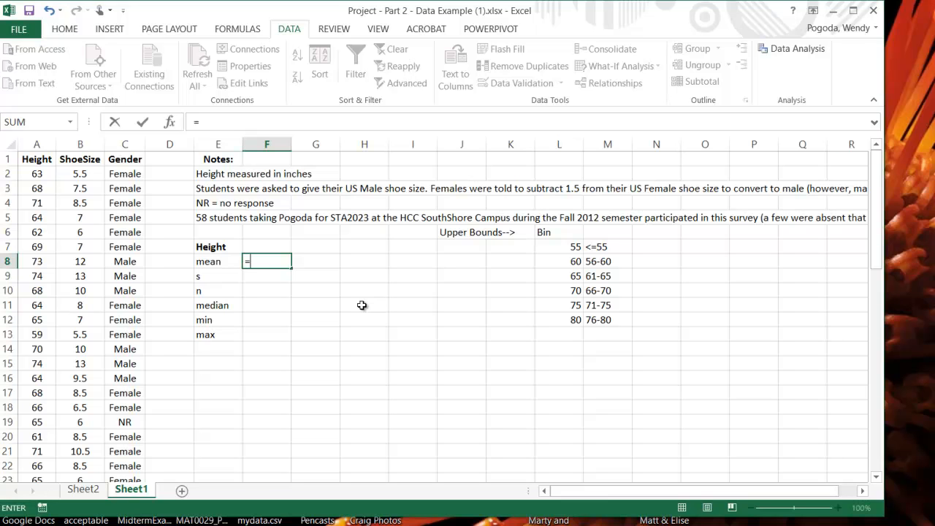
type("aver")
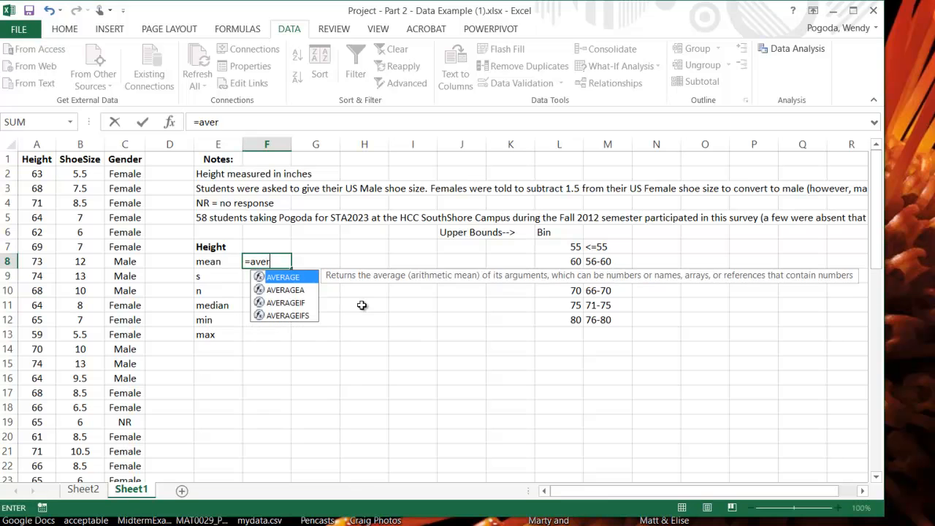
type("age(")
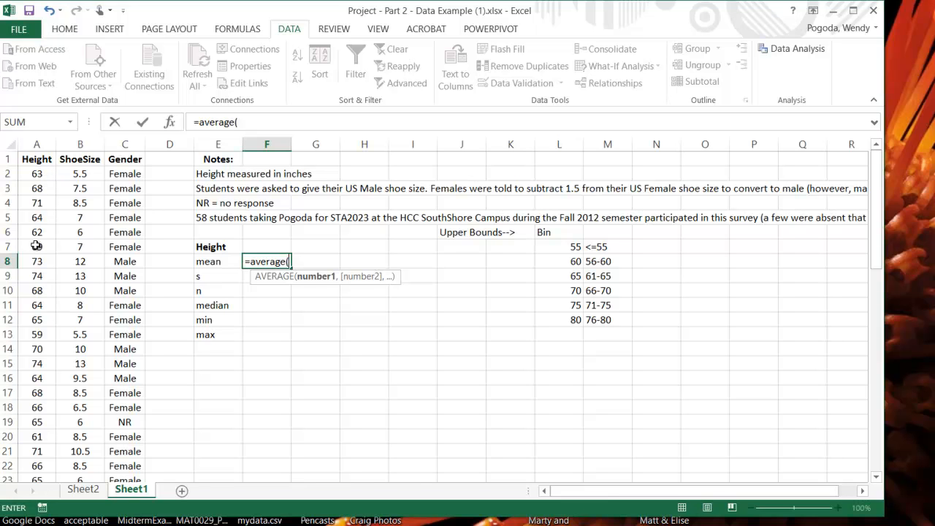
left_click(39, 142)
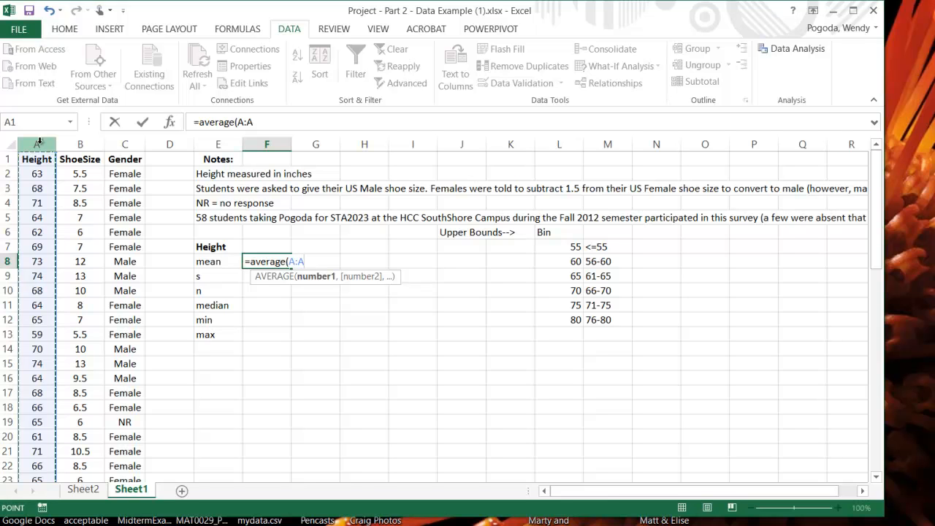
type(")")
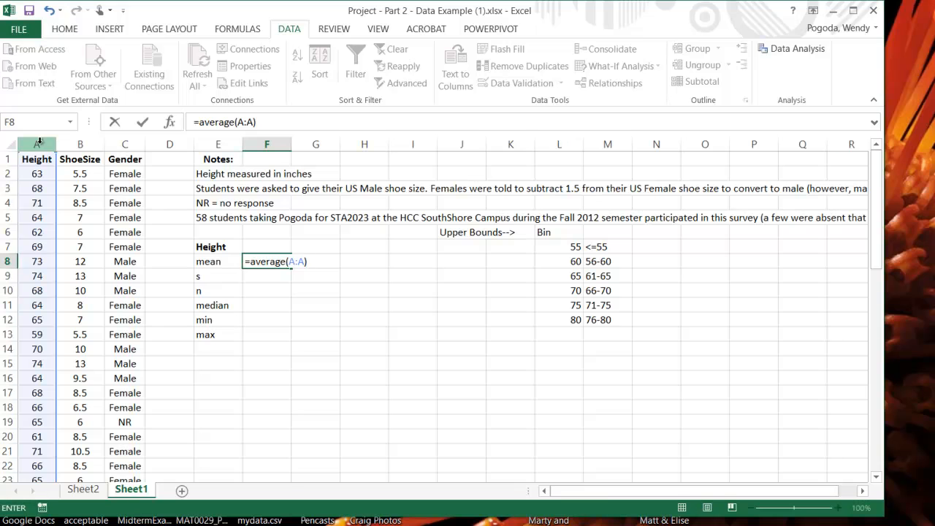
key("Return")
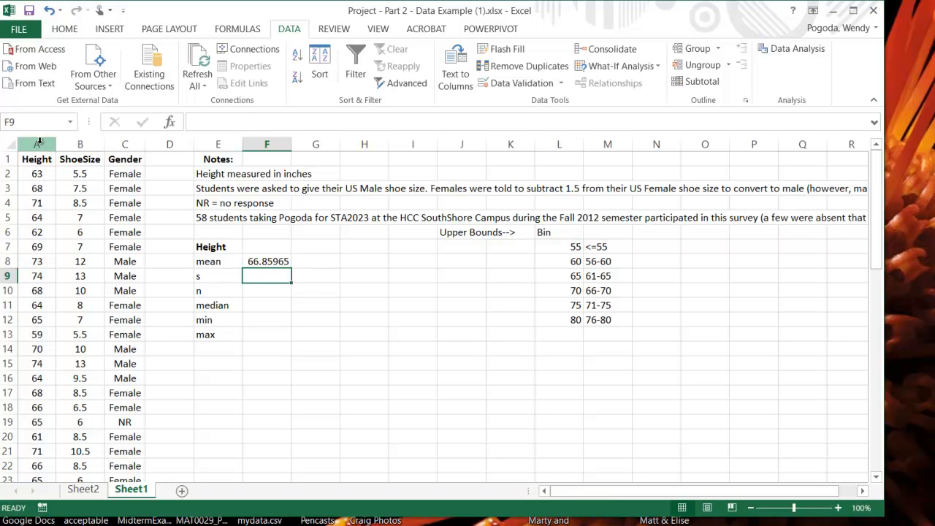
Calculate the sample standard deviation of the heights in cell F9 with the formula =stdev.s(A:A).
type("=")
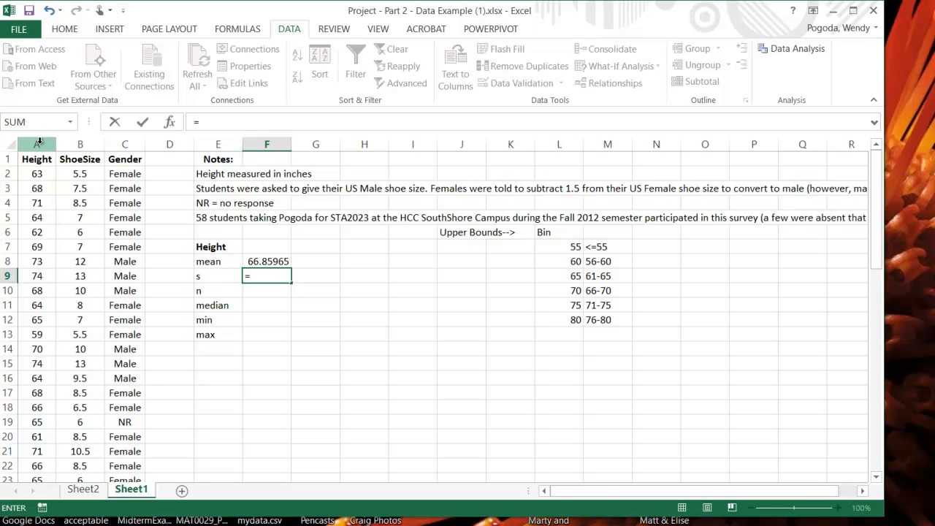
type("st")
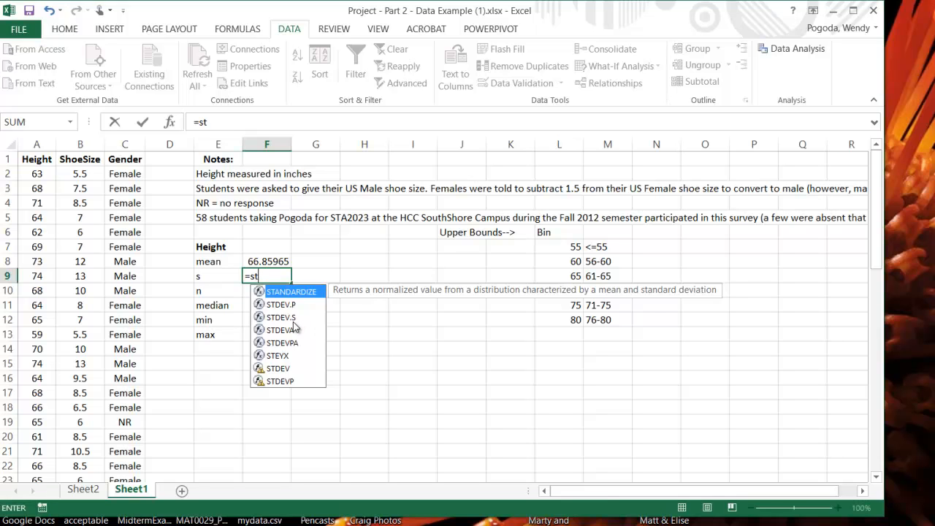
left_click(293, 321)
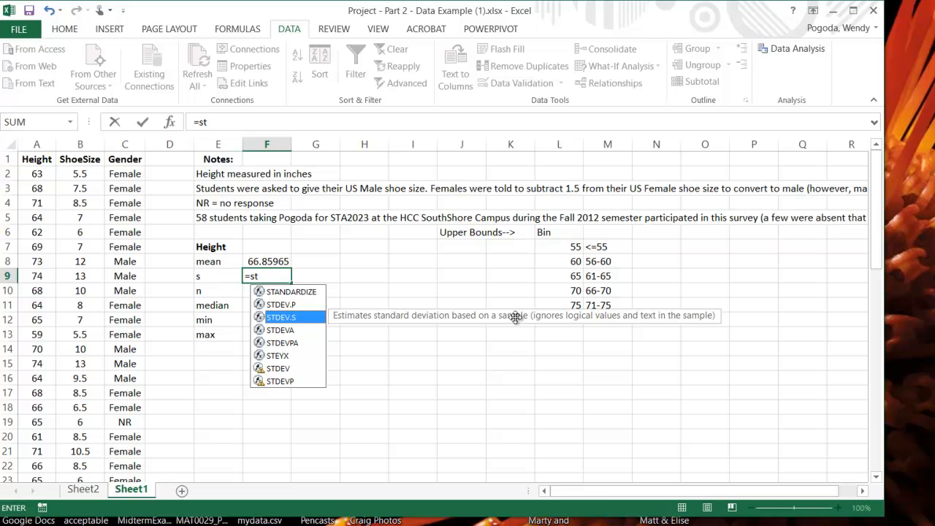
left_click(273, 275)
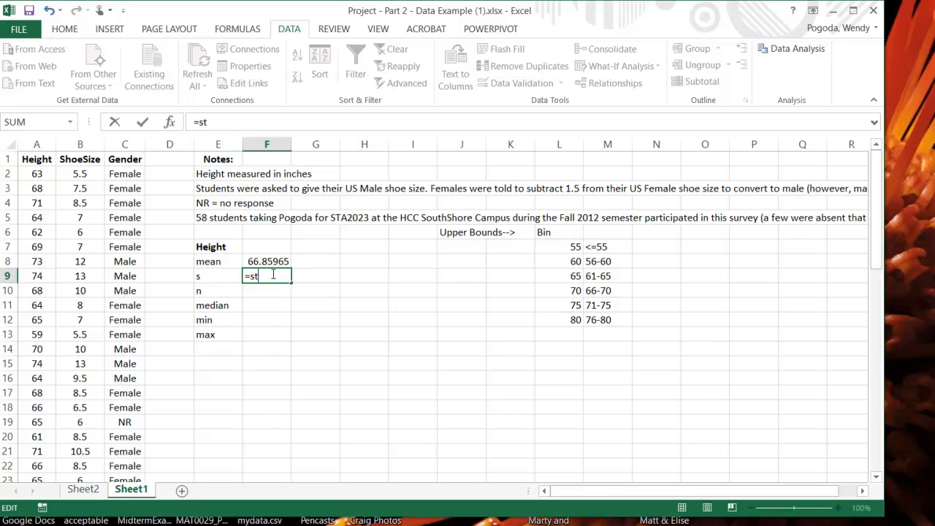
type("dev")
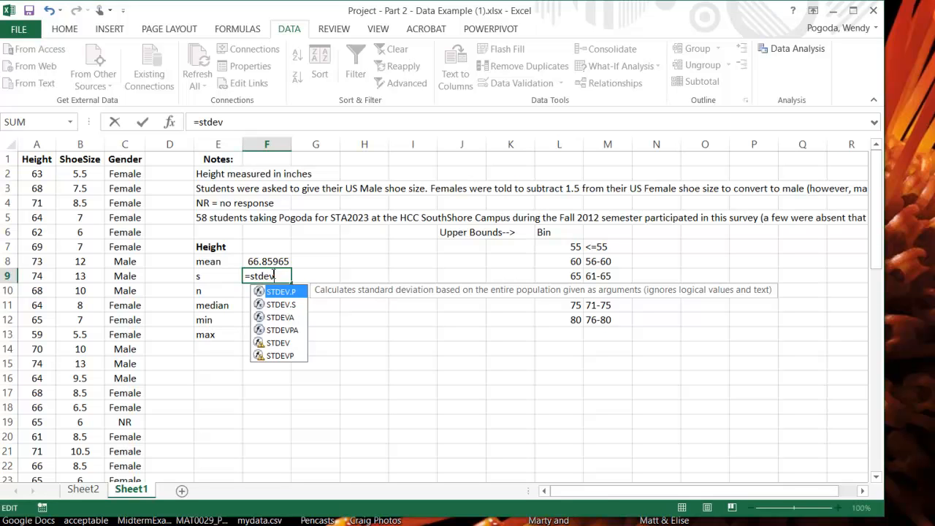
type(".s(")
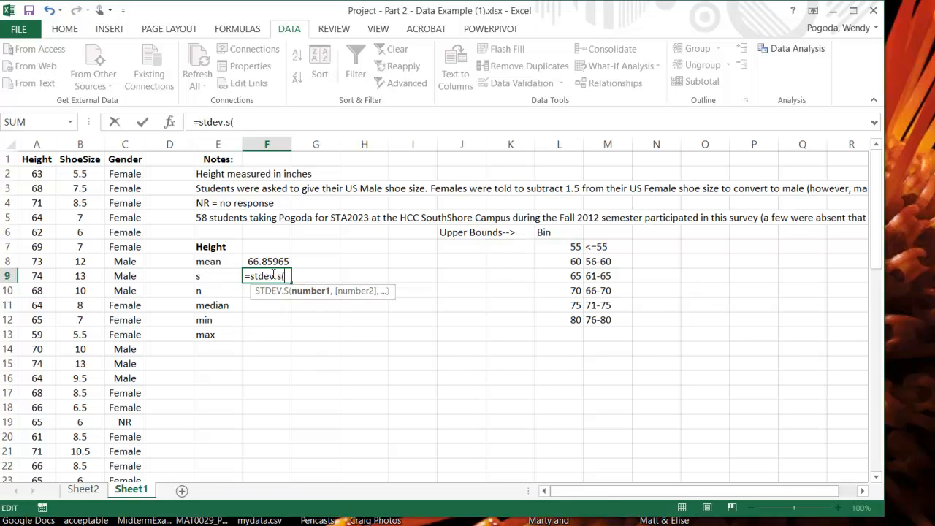
left_click(27, 141)
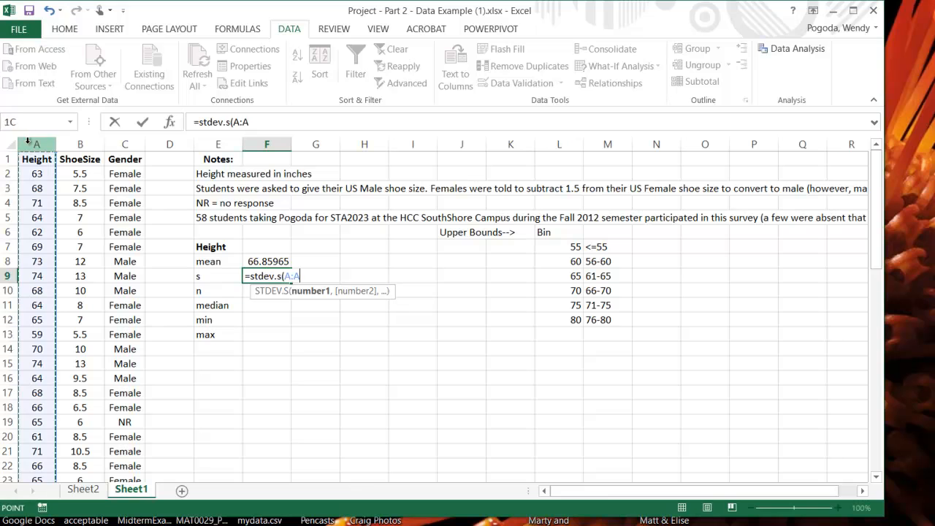
type(")")
key("Return")
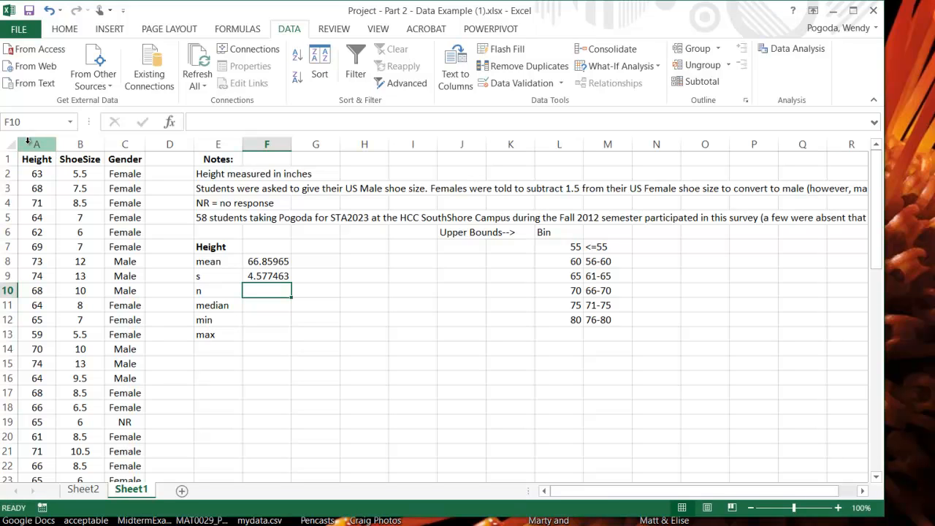
Count the numeric height entries in cell F10 with the formula =count(A:A).
type("=count(")
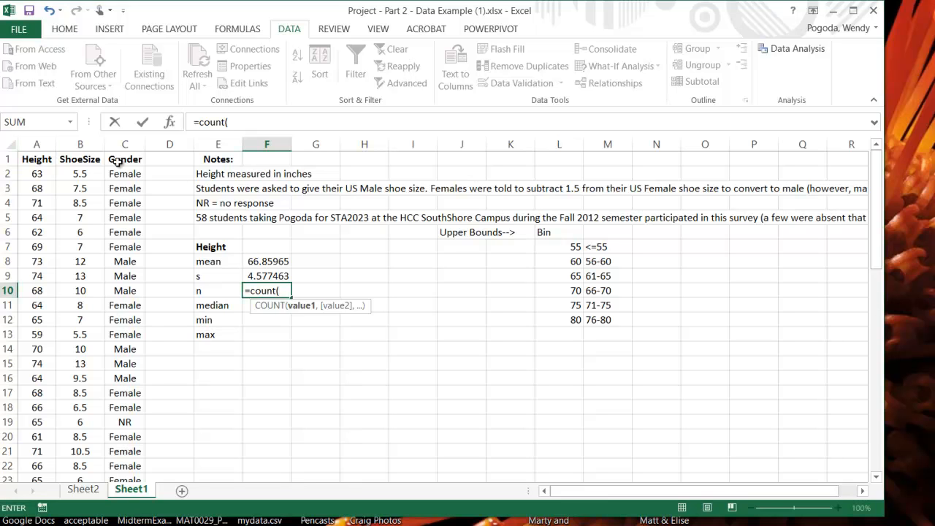
left_click(38, 142)
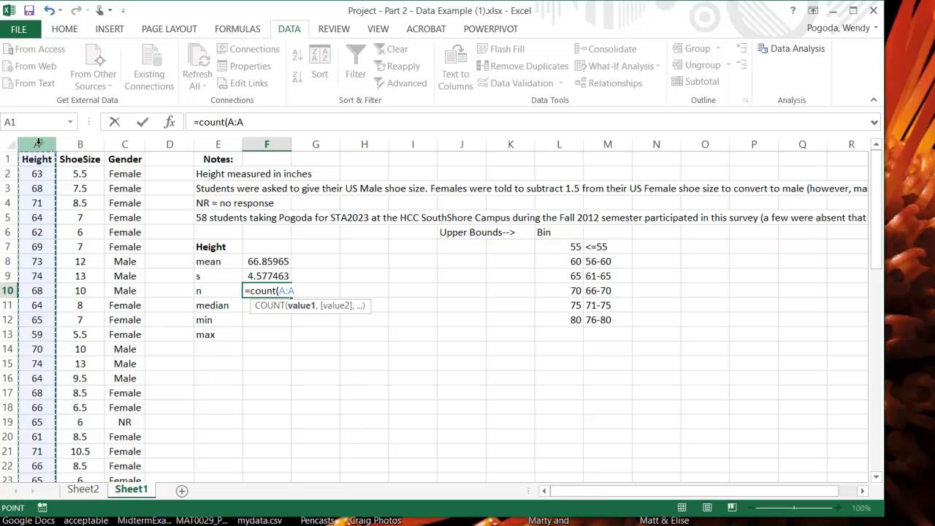
type(")")
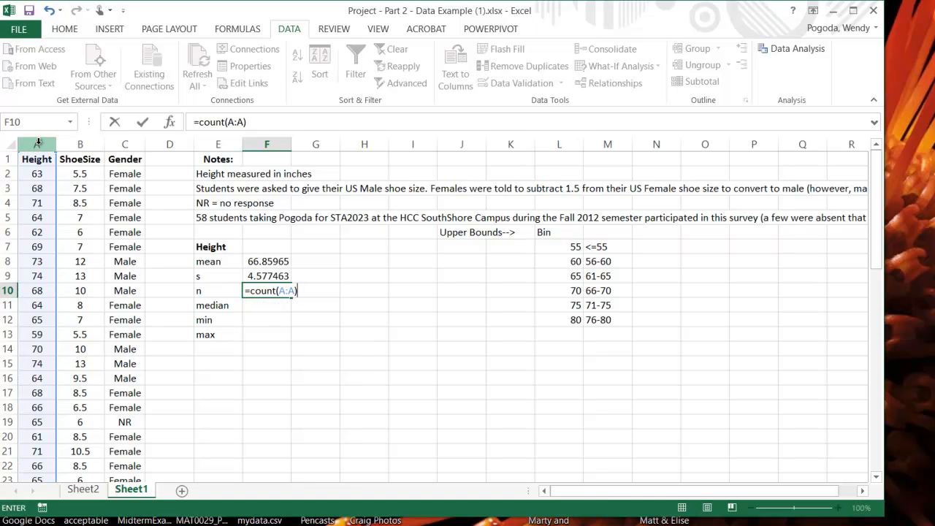
key("Return")
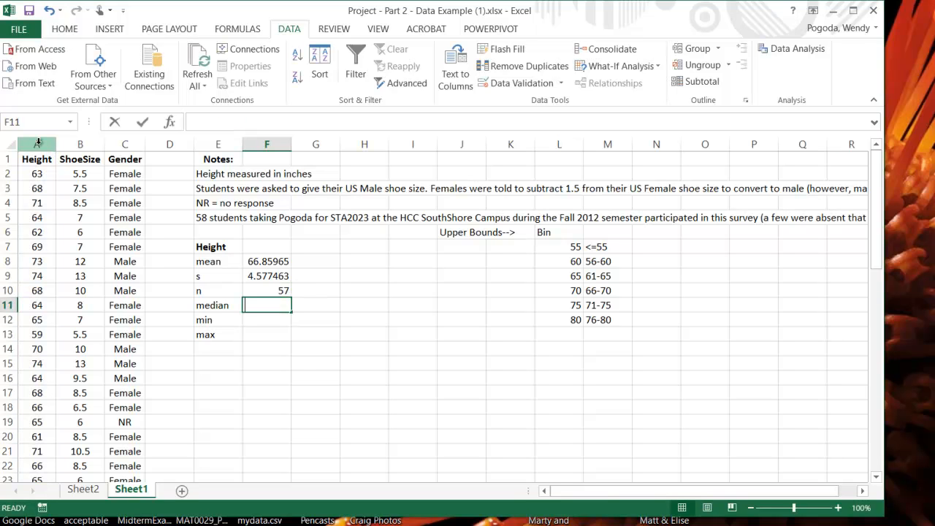
Calculate the median height in cell F11 with the formula =median(A:A).
type("=median(")
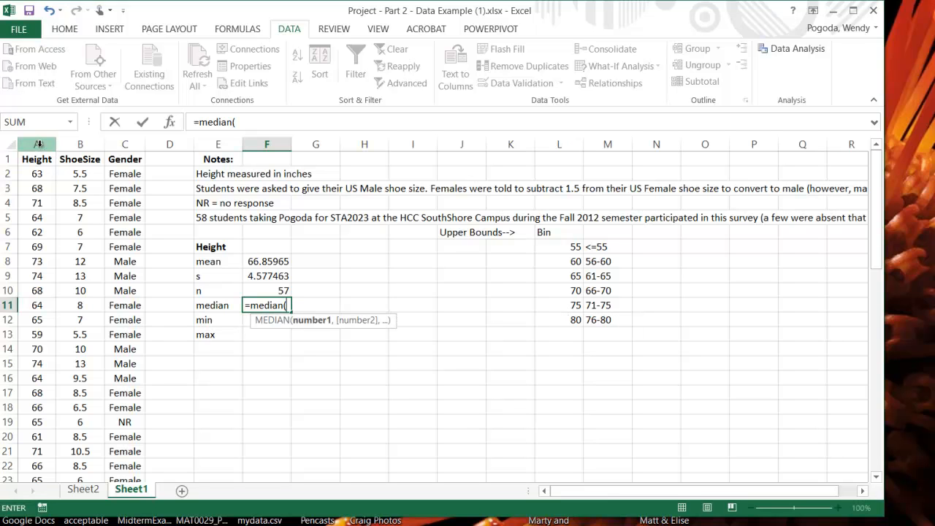
left_click(39, 144)
type(")")
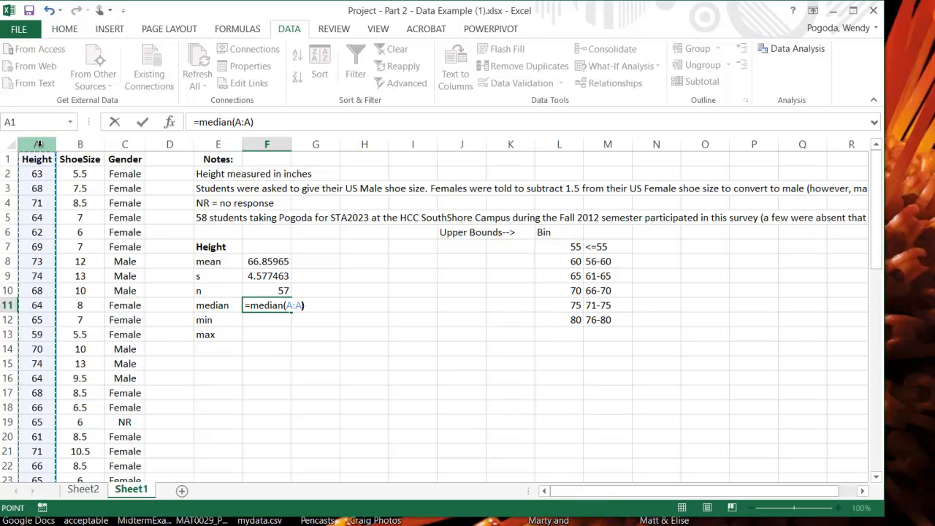
key("Return")
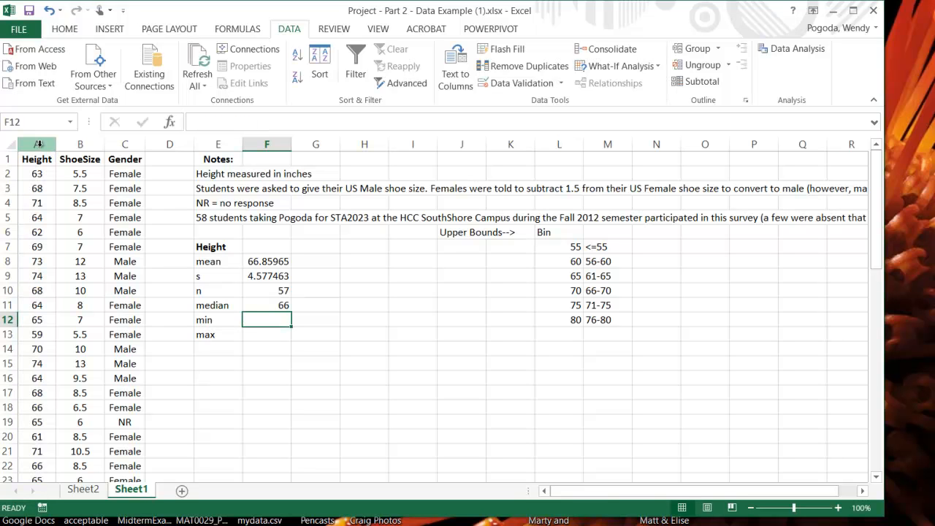
Calculate the minimum height in cell F12 with the formula =min(A:A).
type("=mi")
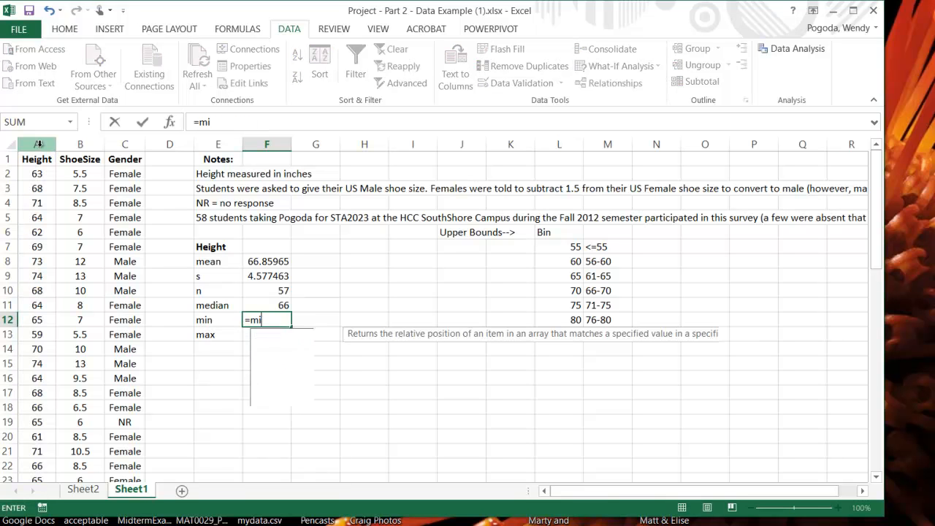
type("n(")
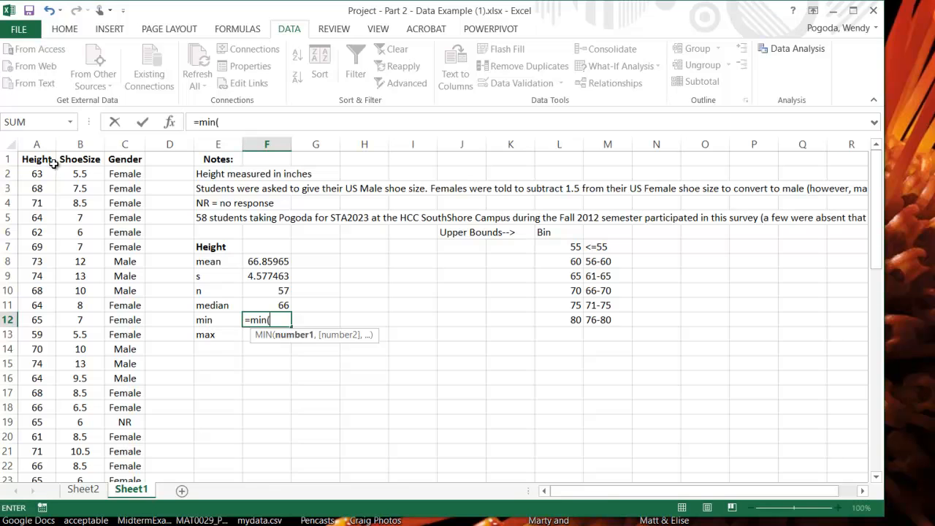
left_click(43, 145)
type(")")
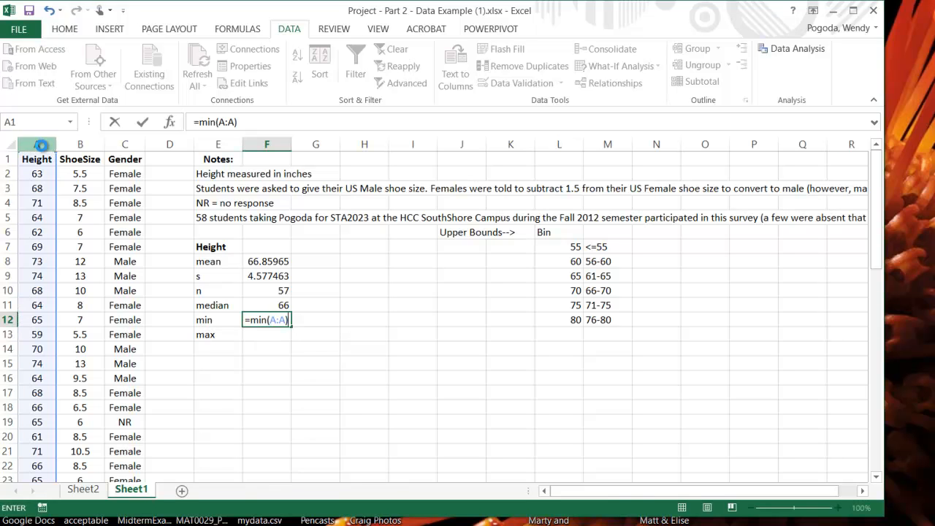
key("Return")
Calculate the maximum height in cell F13 with the formula =max(A:A).
type("=max(")
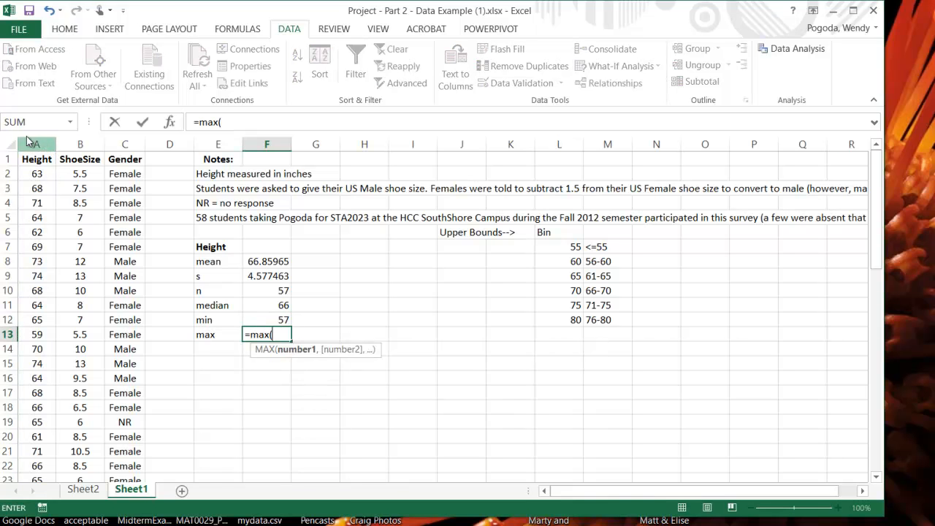
left_click(33, 140)
type(")")
key("Return")
Label cell E14 as Q1 and calculate the first quartile of the heights in F14 with =quartile(A:A,1).
key("Left")
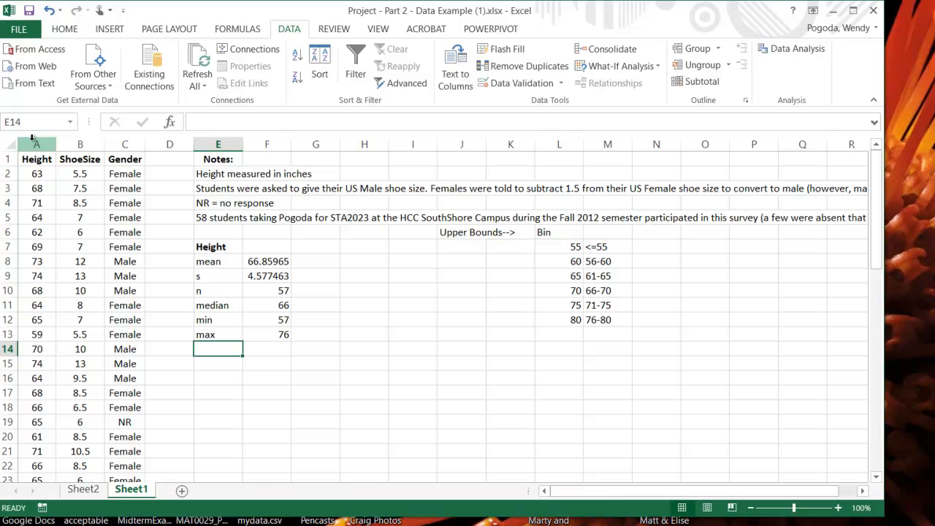
type("Q1")
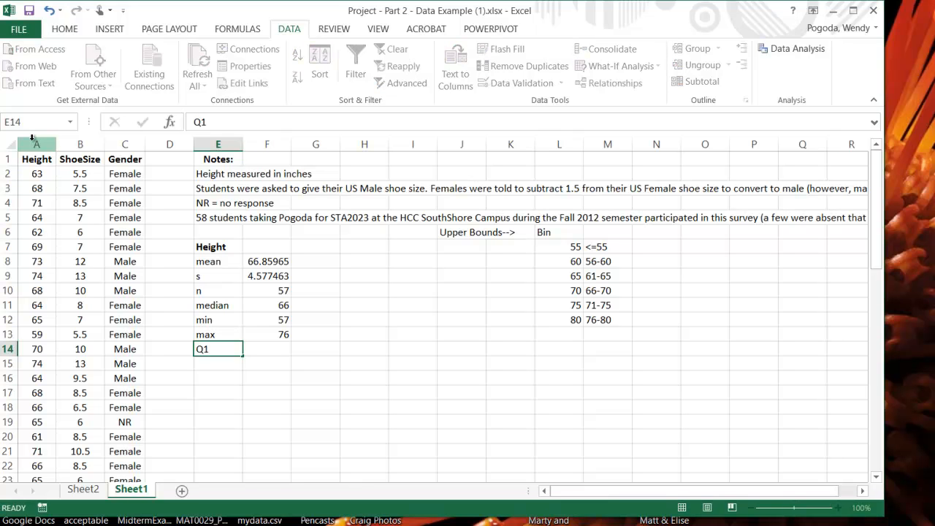
key("Tab")
type("=q")
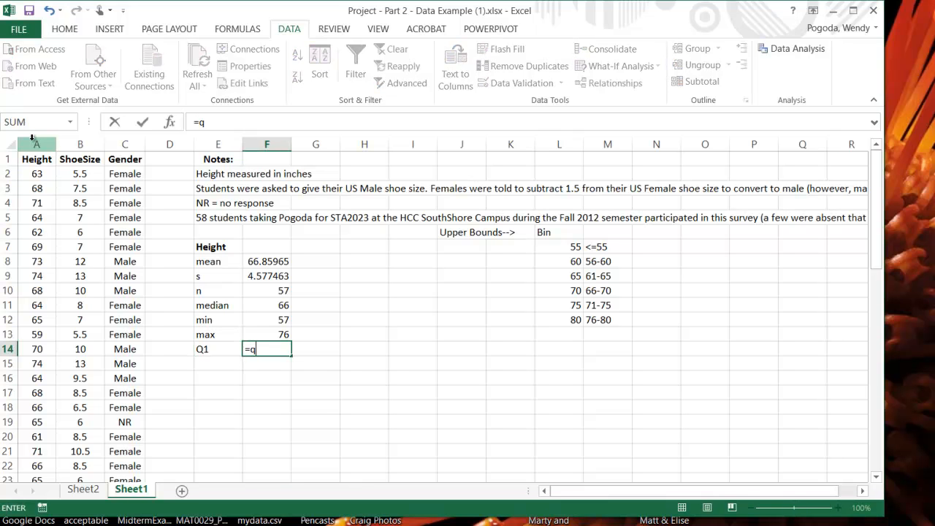
type("uartile")
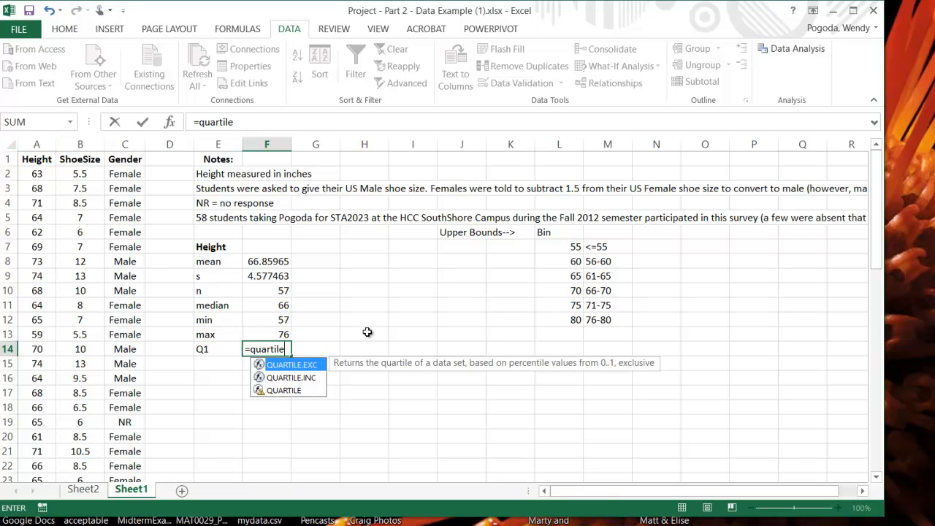
type("(")
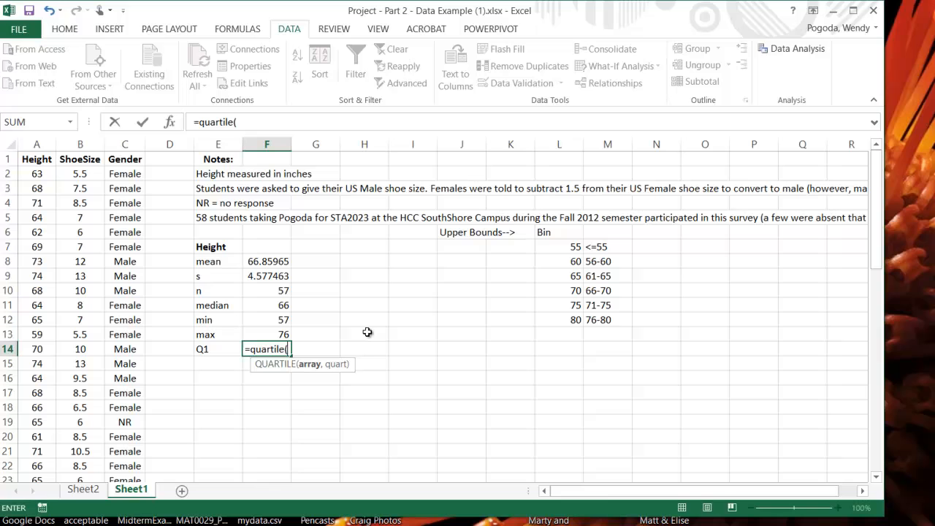
left_click(43, 143)
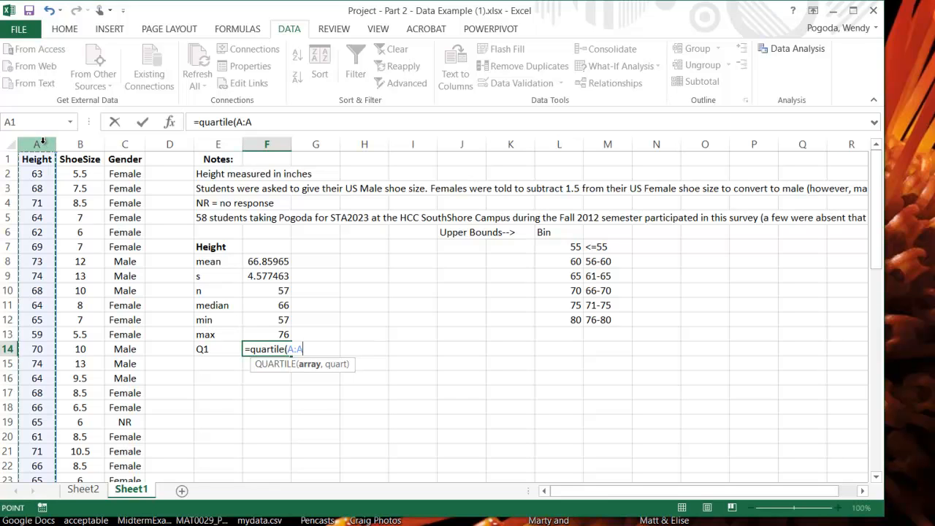
type(",1")
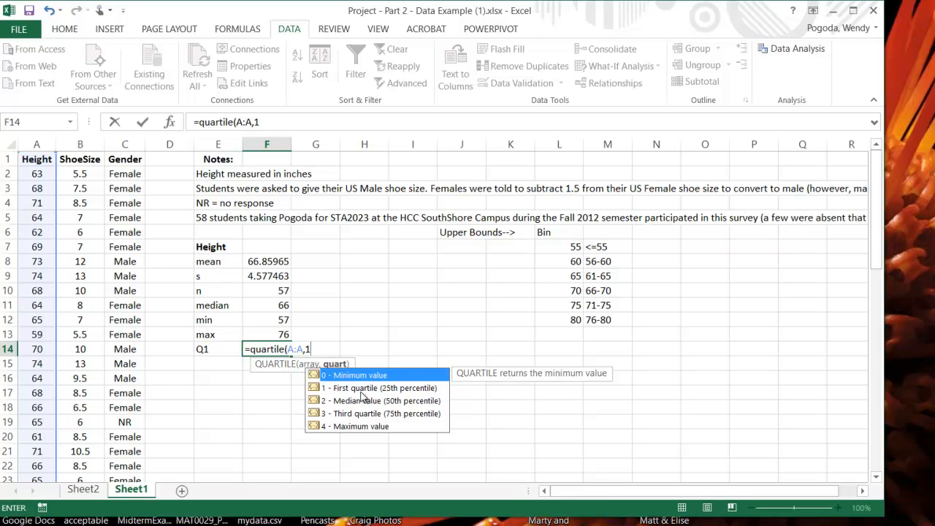
type(")")
key("Return")
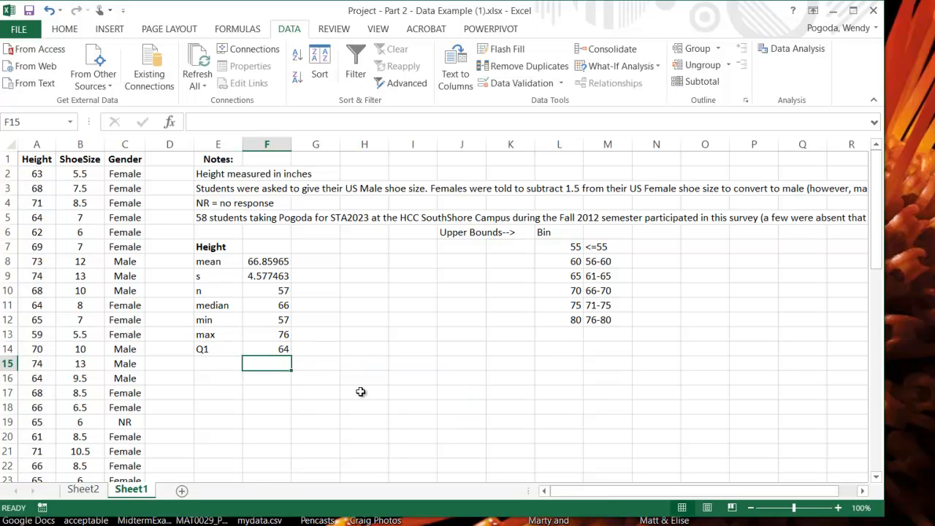
Label cell E15 as Q3 and calculate the third quartile of the heights in F15 with =quartile(A:A,3).
key("Left")
type("Q3")
key("Tab")
type("=")
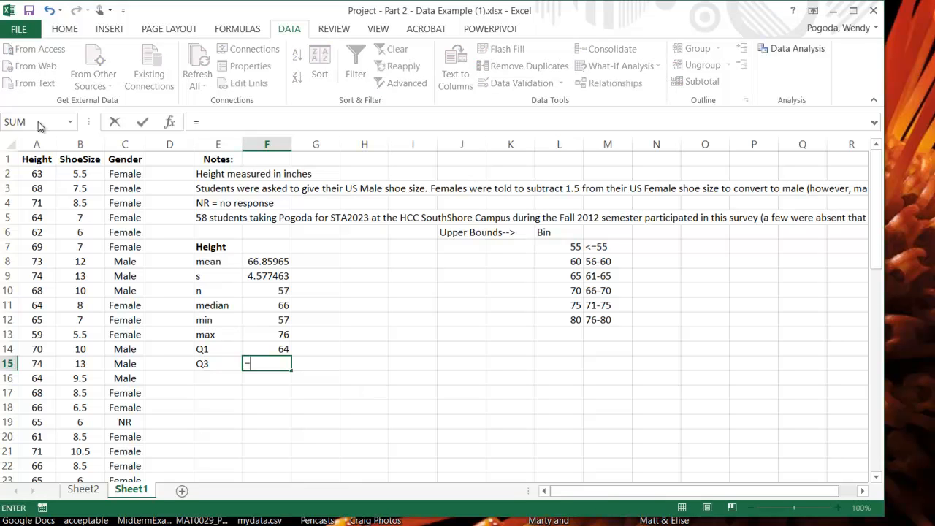
type("quartile(")
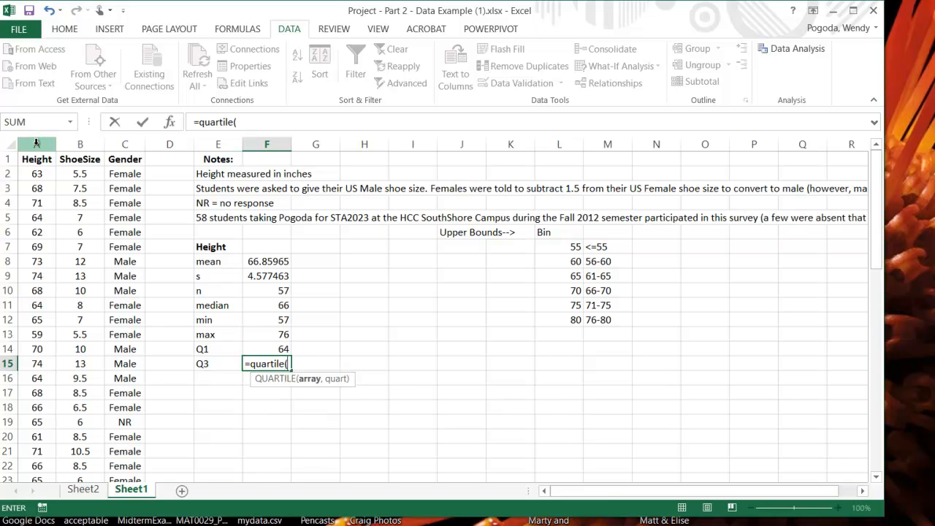
left_click(36, 140)
type(",")
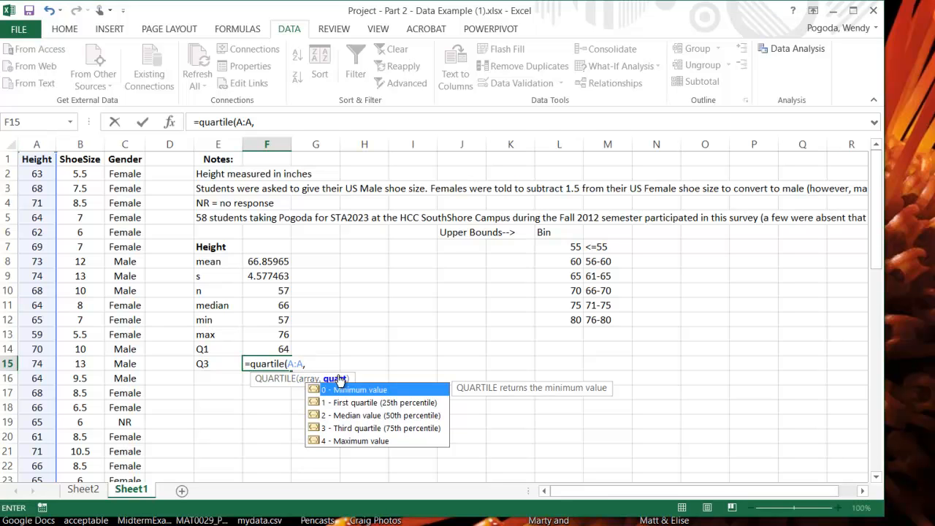
type("3)")
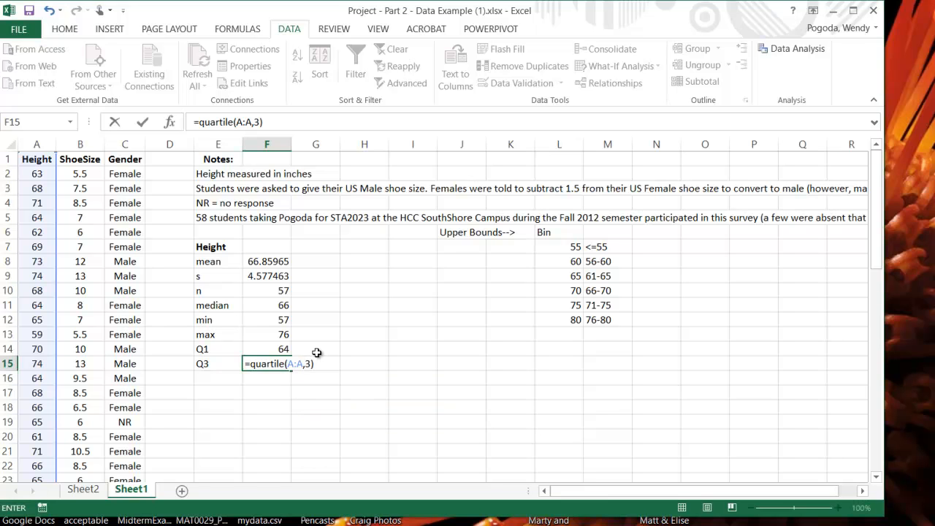
key("Return")
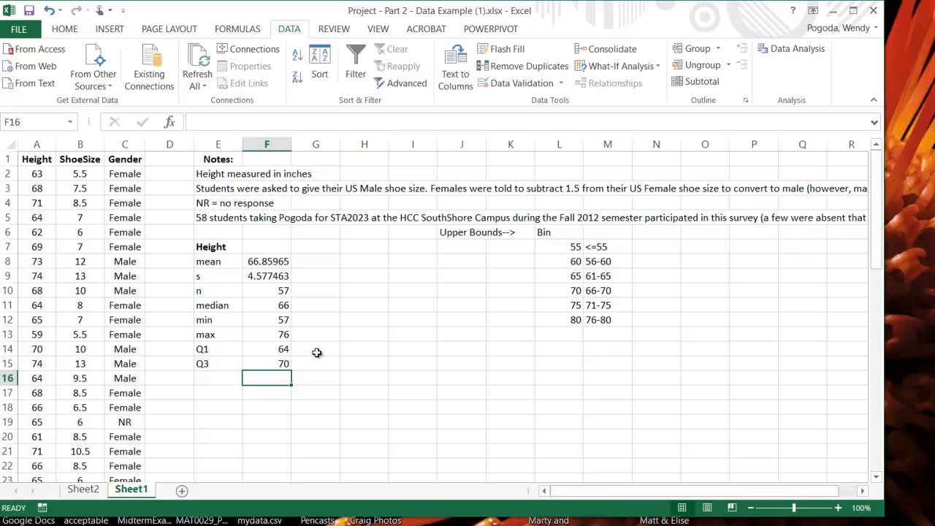
Check in the program's list of available Excel add-ins that Analysis ToolPak and Analysis ToolPak - VBA are enabled.
left_click(358, 320)
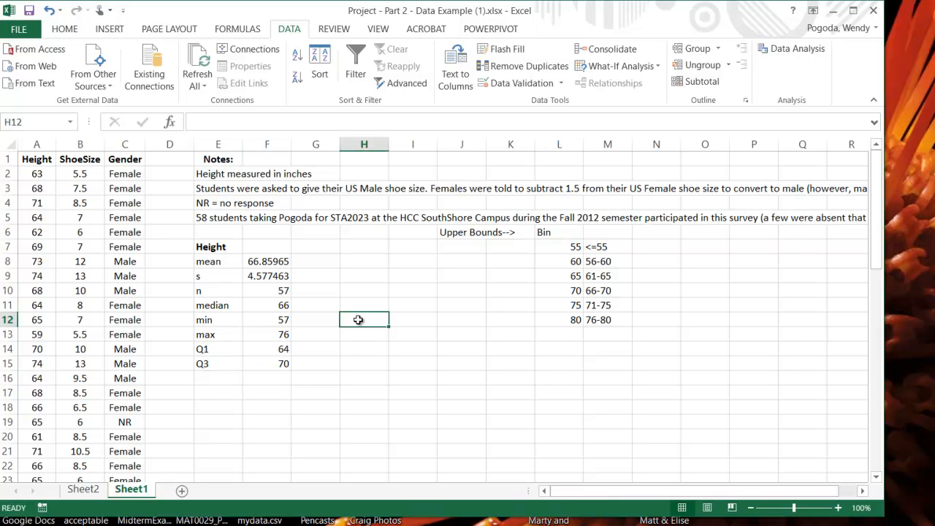
left_click(19, 30)
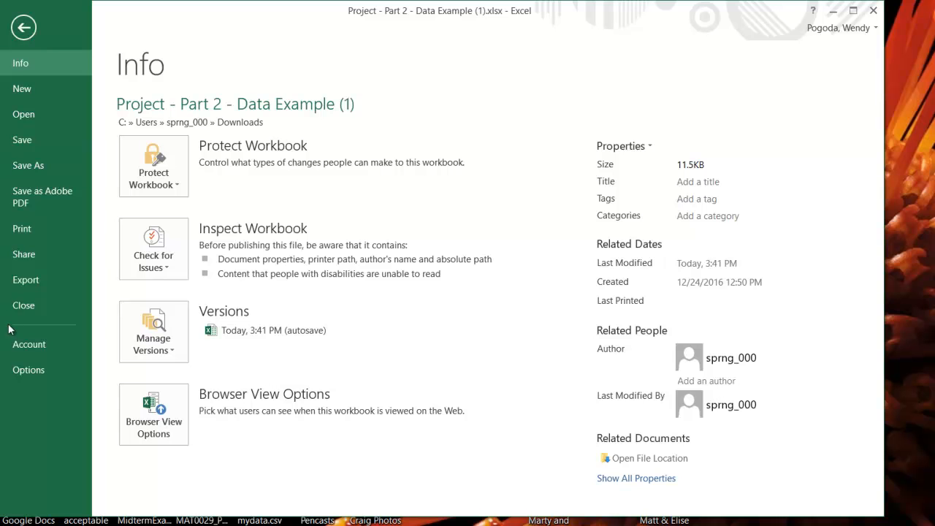
left_click(20, 376)
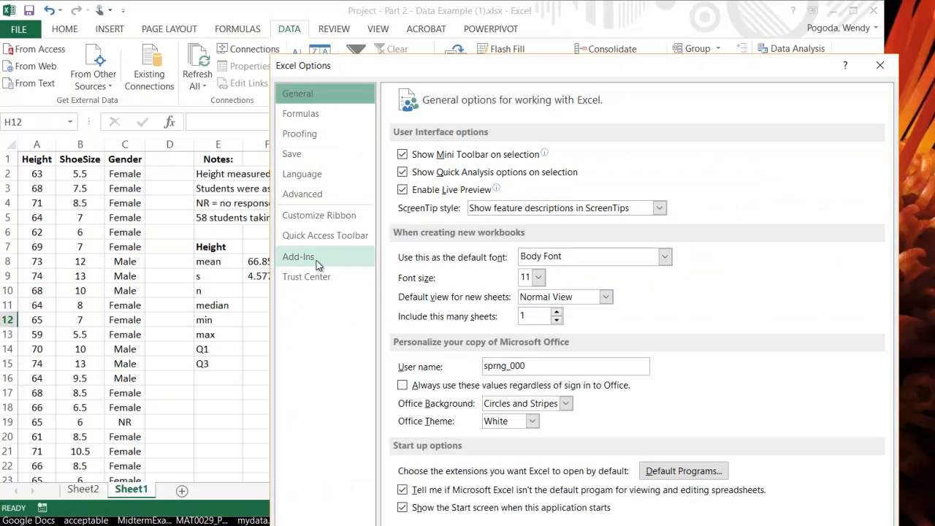
left_click(316, 260)
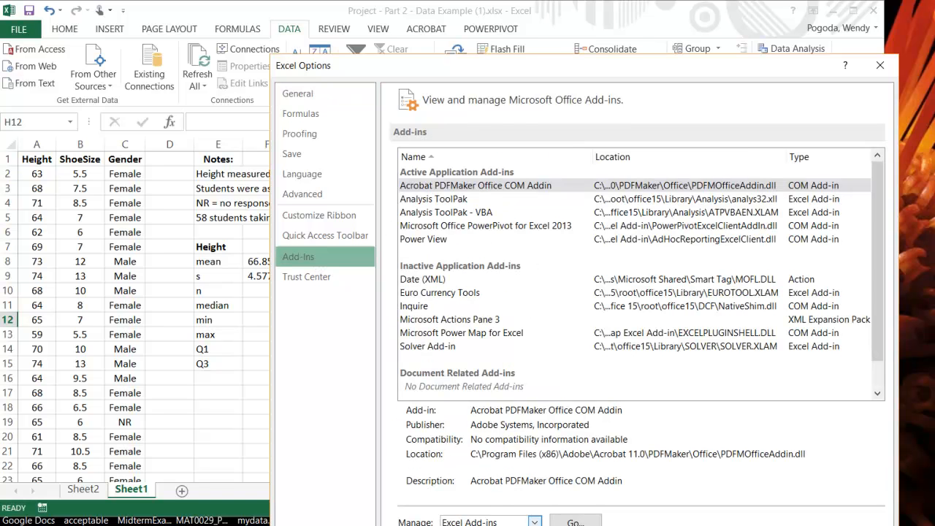
left_click(575, 522)
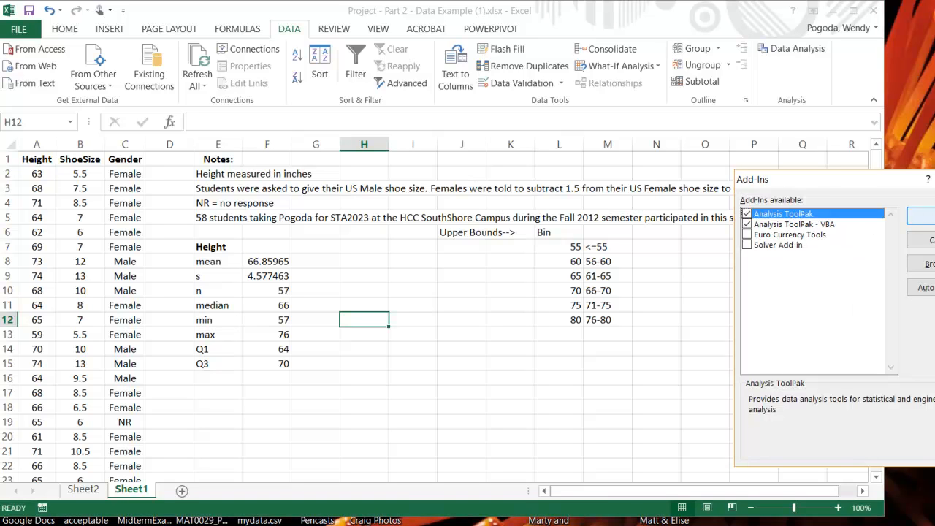
left_click(921, 216)
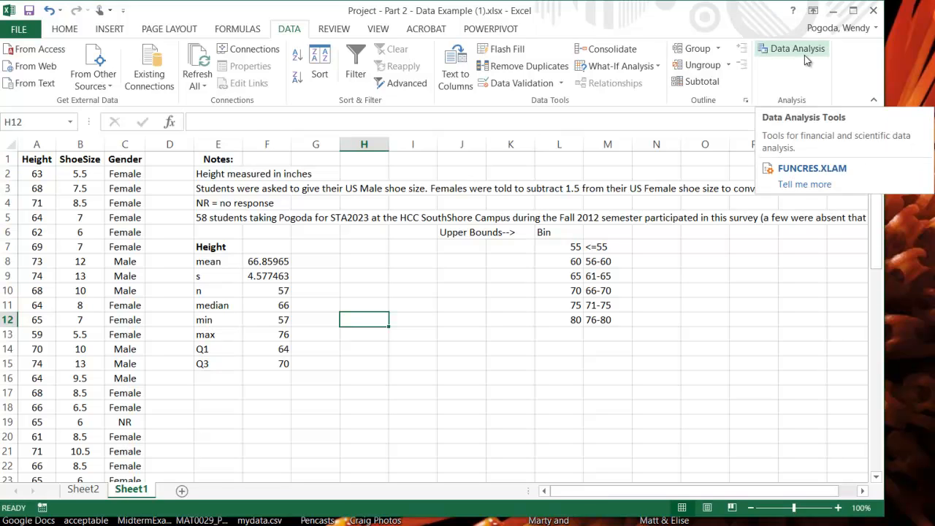
Examine the Bin upper bounds in column L, rows 6 to 12, against the matching class ranges in column M.
left_click(569, 250)
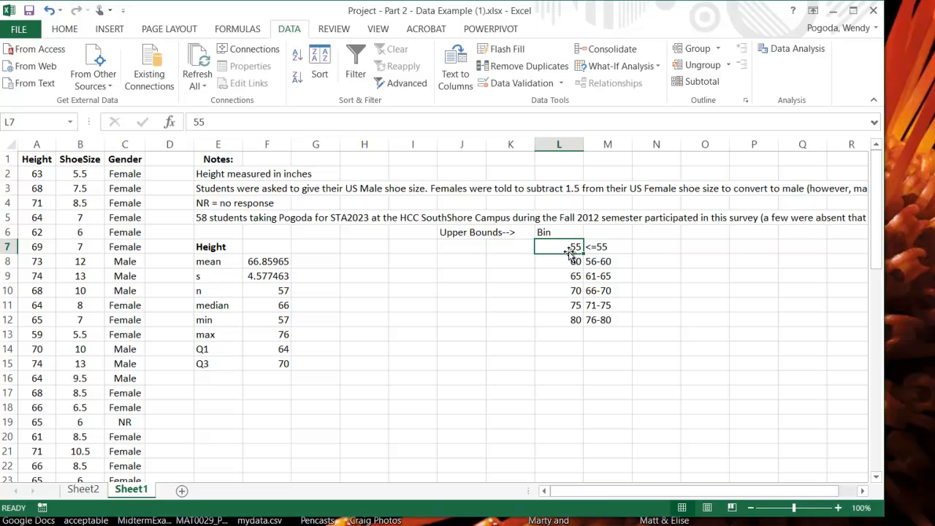
key("Left")
key("Left")
key("Right")
key("Right")
key("Right")
key("Left")
key("Left")
key("Right")
left_click(559, 233)
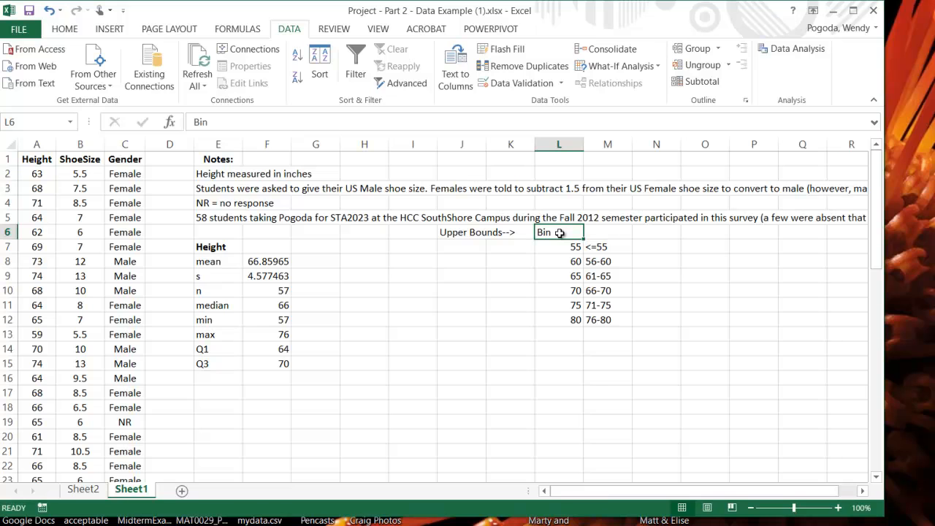
key("Return")
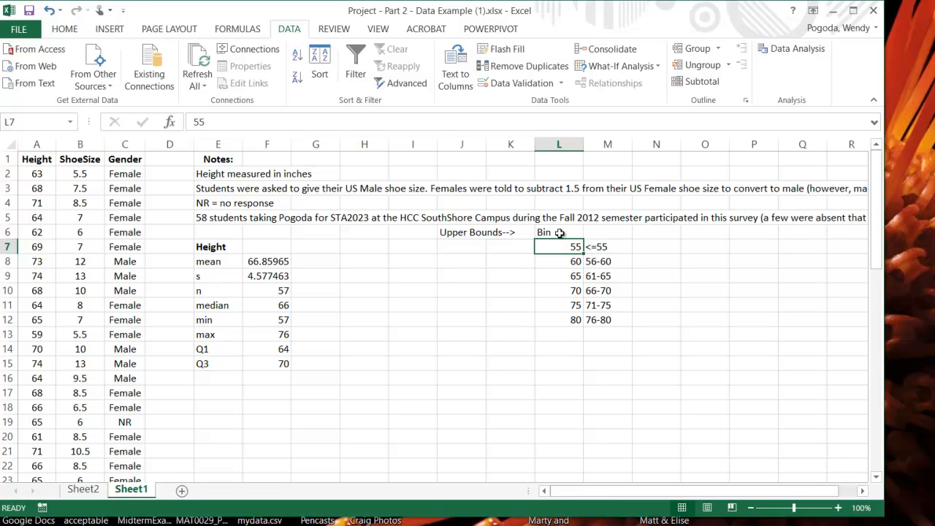
key("Return")
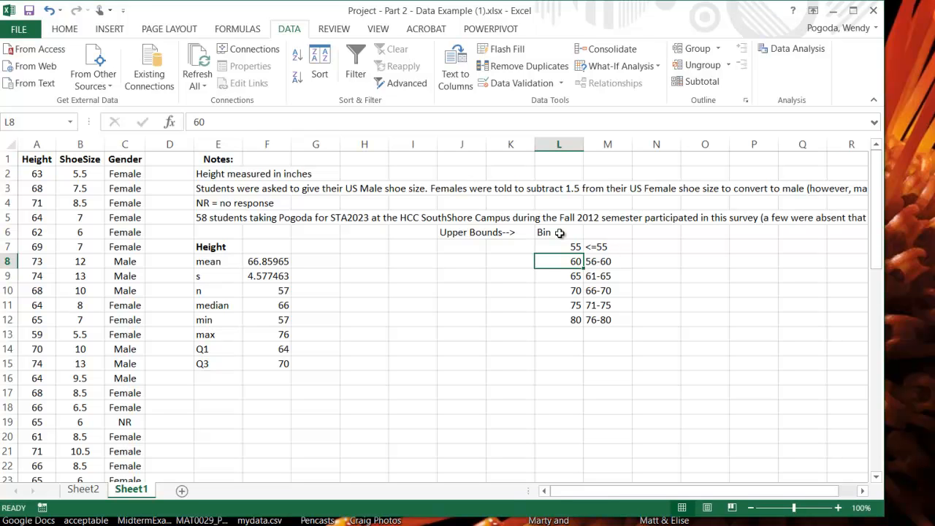
key("Return")
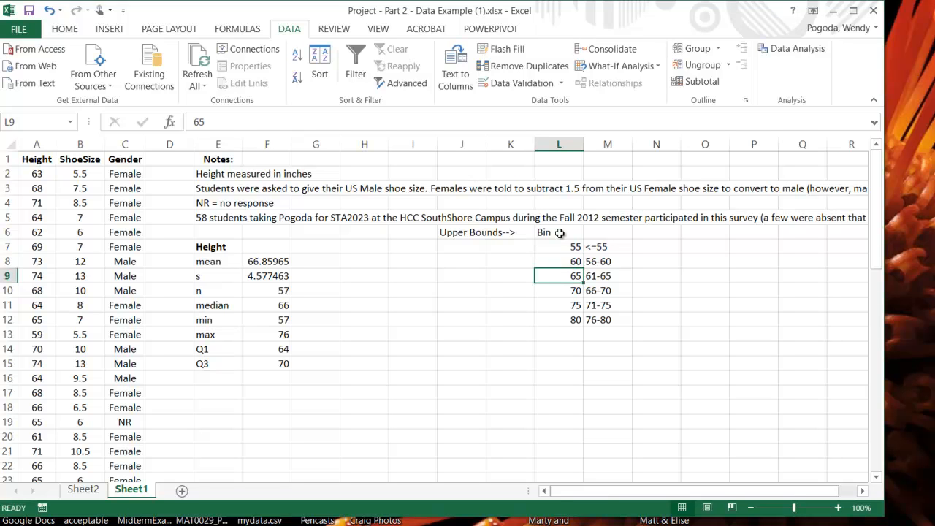
key("Down")
key("Up")
key("Down")
key("Down")
key("Down")
key("Up")
key("Up")
key("Up")
key("Up")
key("Up")
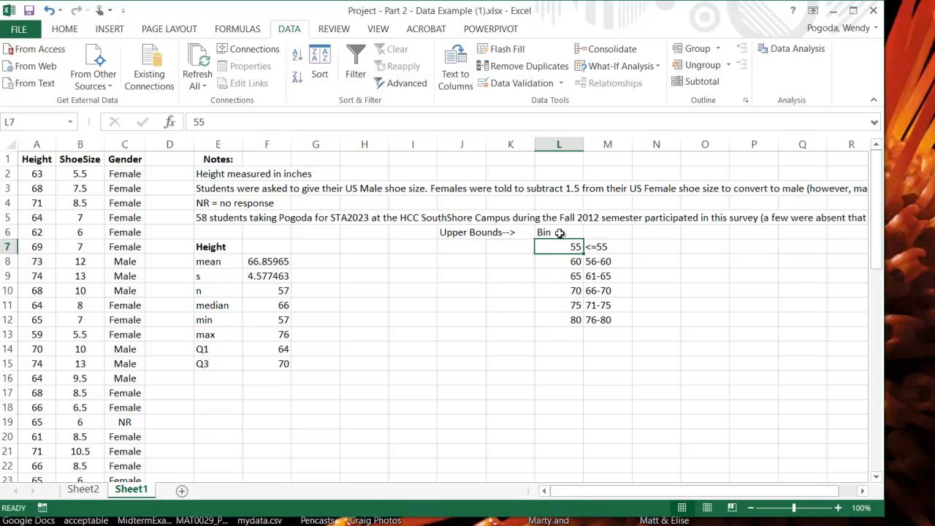
key("Down")
key("Down")
key("Down")
key("Down")
key("Down")
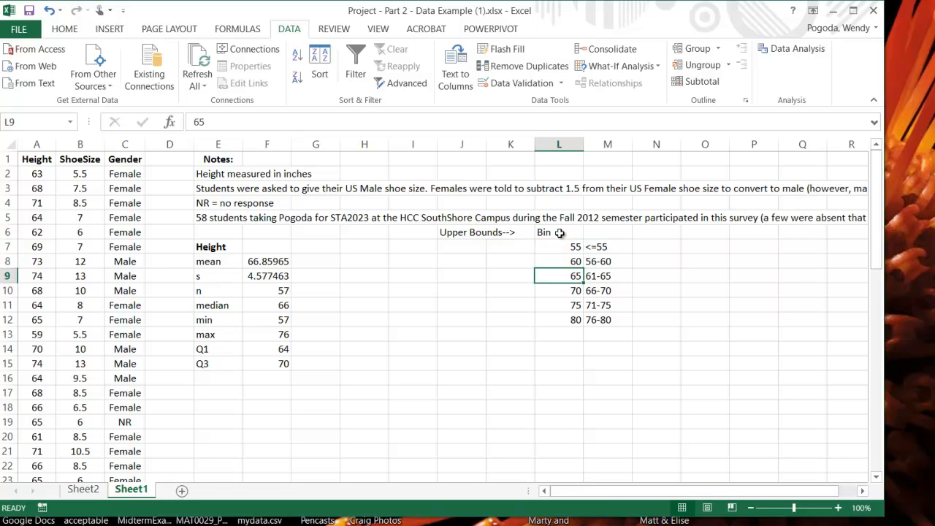
key("Up")
key("Up")
key("Up")
key("Up")
key("Up")
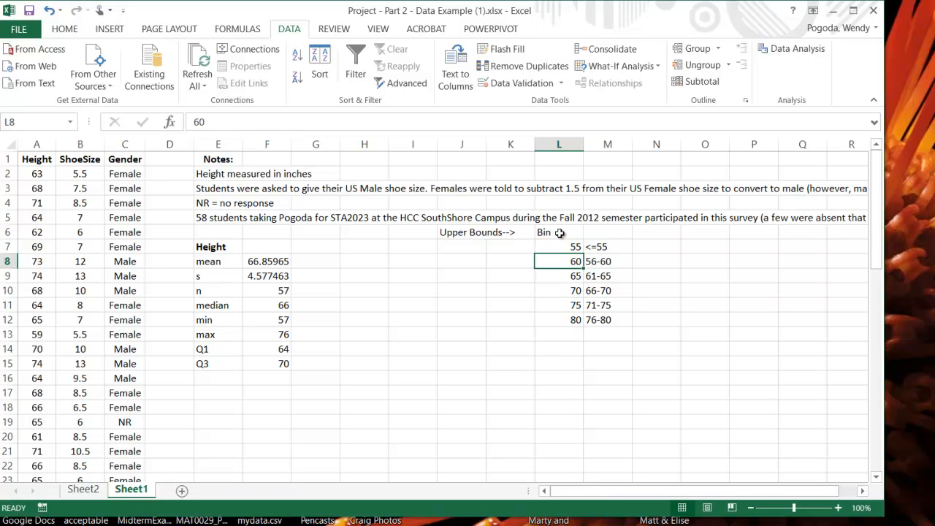
key("Down")
key("Down")
key("Down")
key("Down")
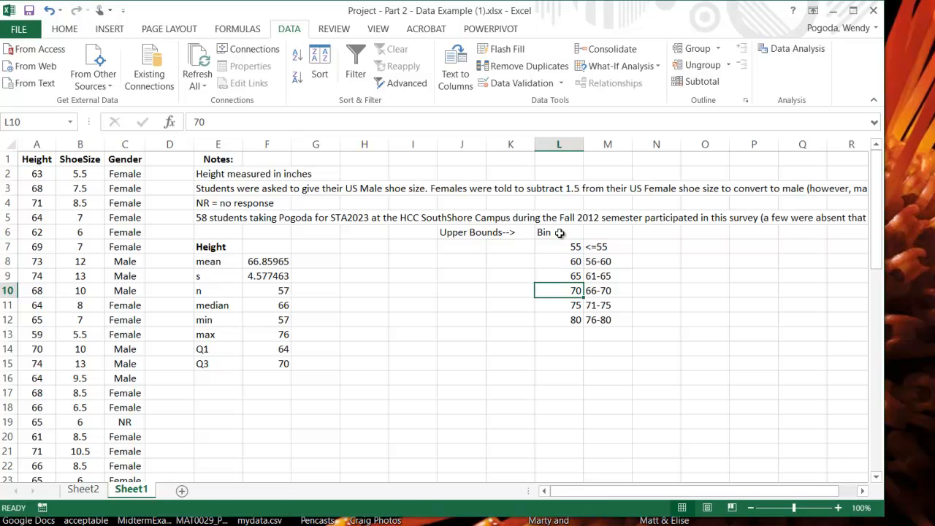
key("Left")
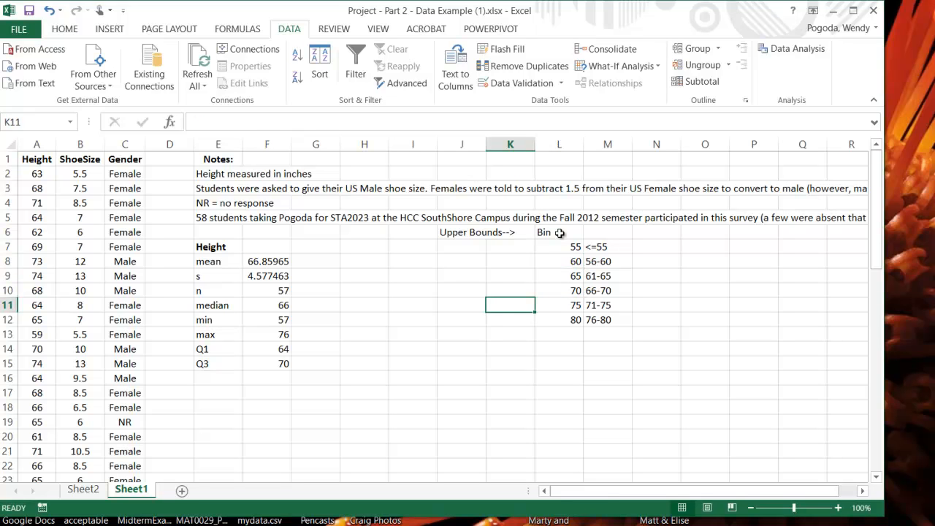
key("Left")
key("Up")
key("Up")
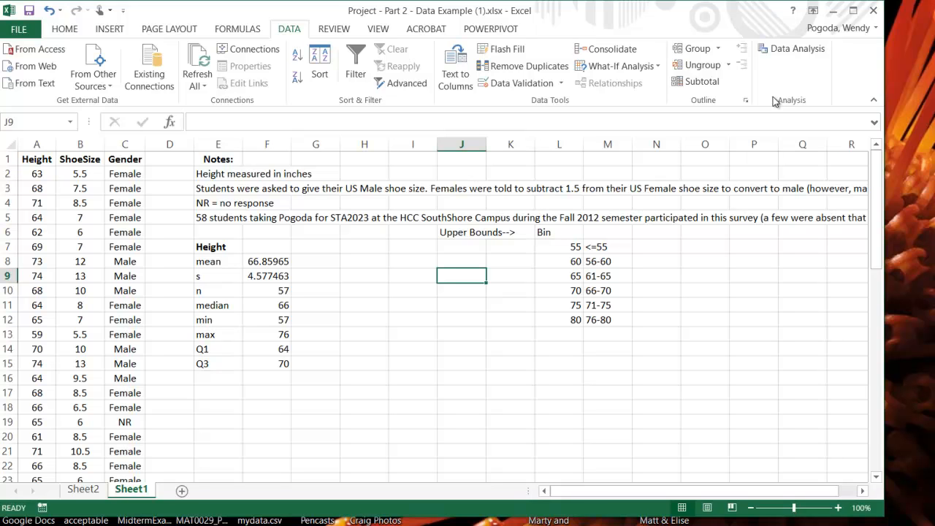
Start a Histogram analysis from the Data Analysis tools with the whole Height column, $A:$A, as the input range.
left_click(780, 50)
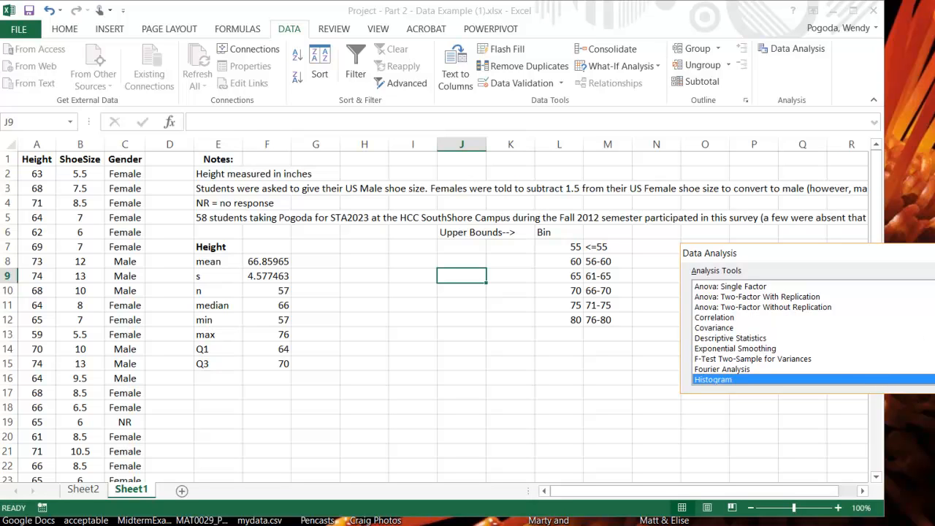
scroll(881, 348, "down", 2)
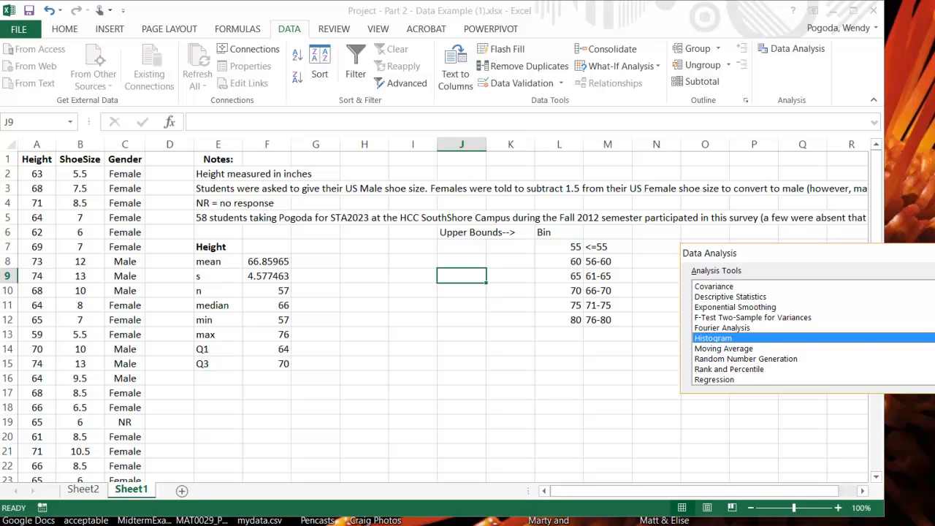
key("Return")
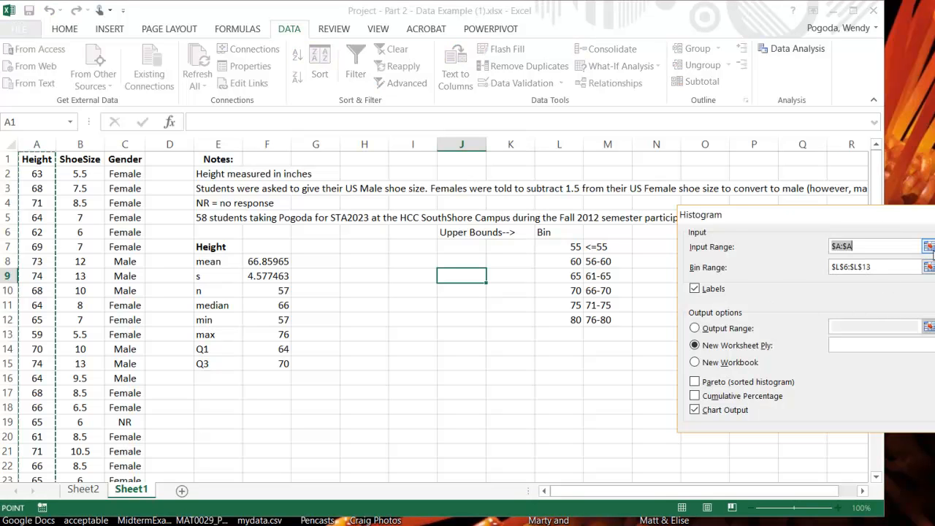
left_click(928, 247)
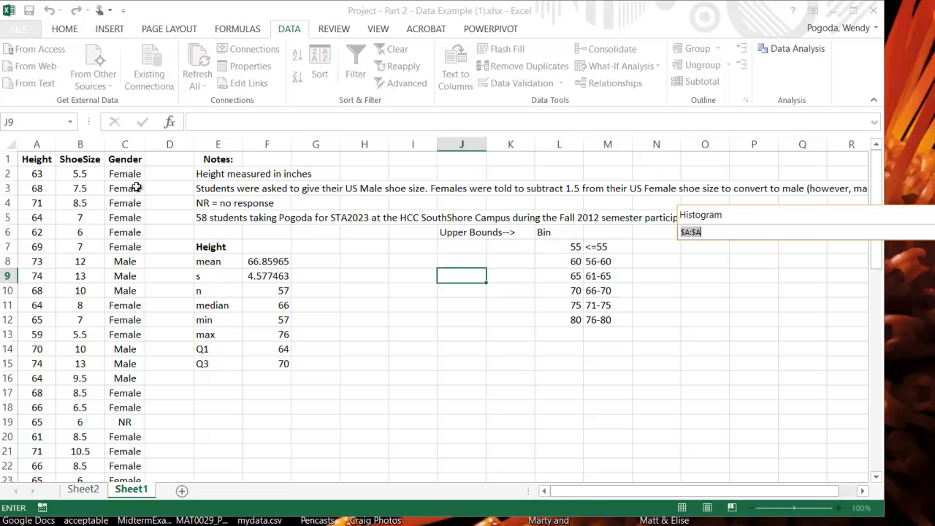
left_click(36, 143)
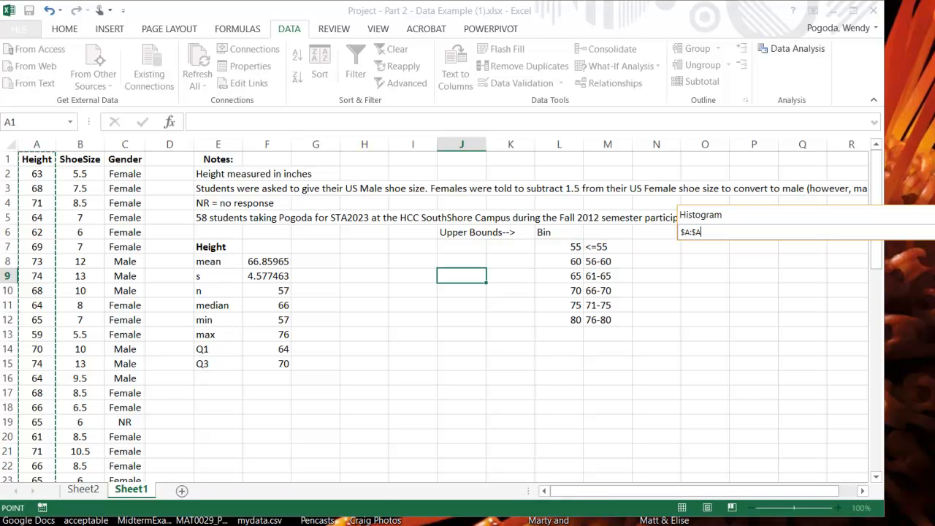
key("Return")
Set the bin range to $L$6:$L$12, keep Labels and Chart Output enabled, and try to generate the histogram.
left_click(929, 268)
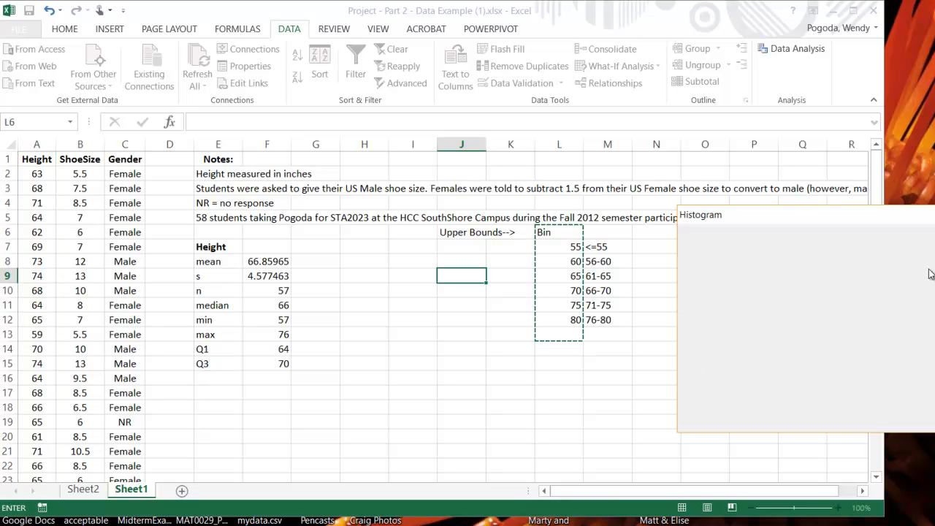
left_click_drag(557, 233, 562, 320)
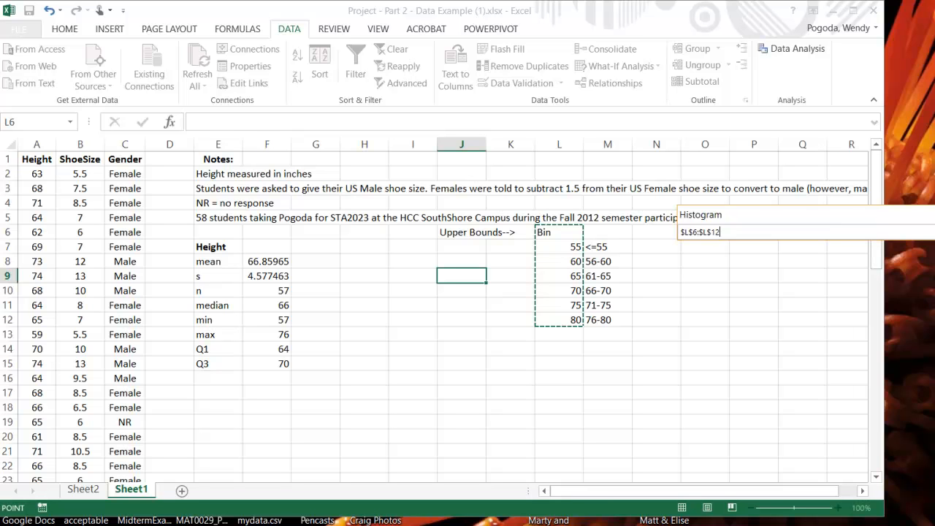
key("Return")
left_click(714, 290)
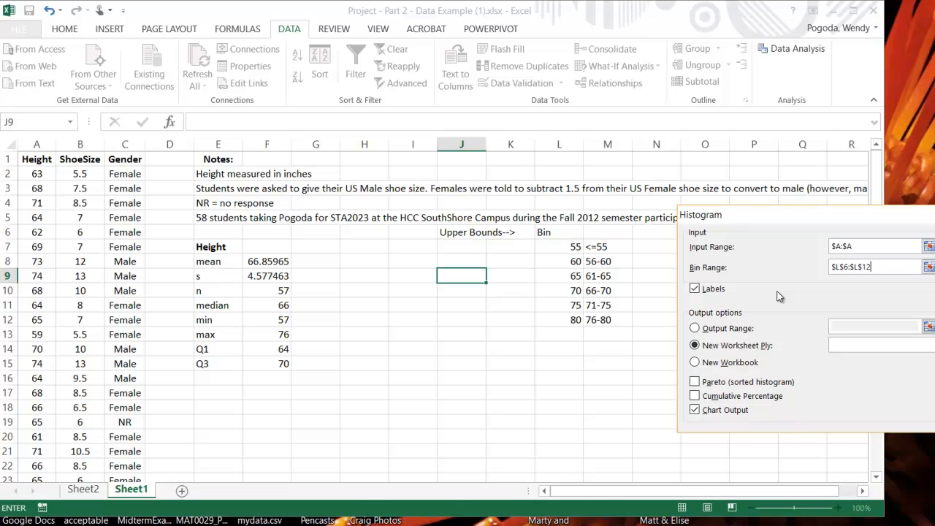
left_click(741, 412)
left_click(740, 412)
key("Return")
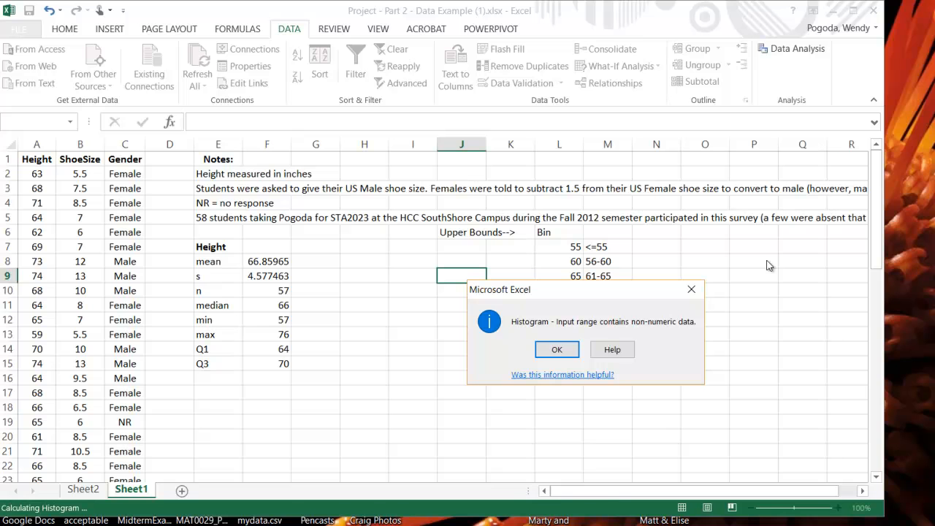
left_click(558, 351)
Look down the Height column from row 15 for an entry that is not a number.
left_click(36, 356)
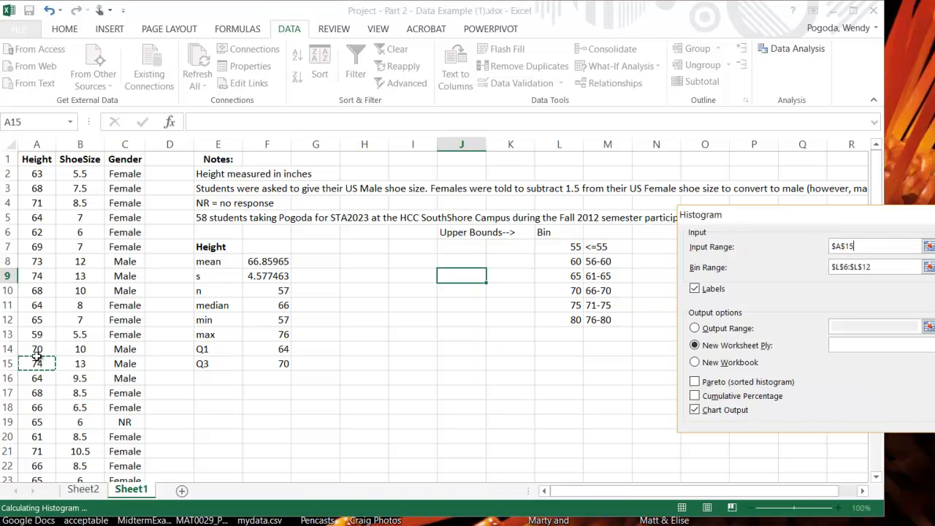
key("Down")
key("Down")
key("Down")
key("Down")
key("Down")
key("Down")
key("Down")
key("Down")
key("Down")
key("Down")
key("Down")
key("Down")
key("Down")
key("Down")
key("Down")
key("Down")
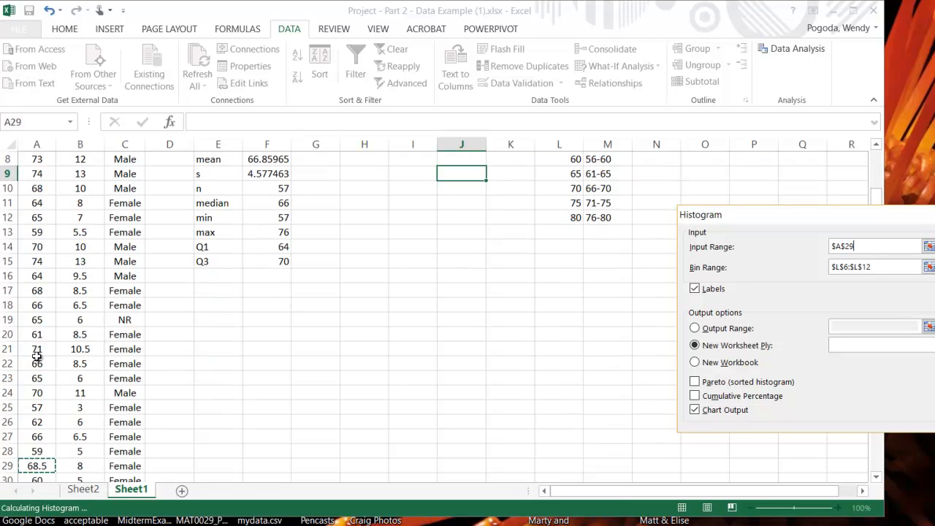
key("Down")
key("Down")
key("Down")
key("Up")
key("Up")
key("Up")
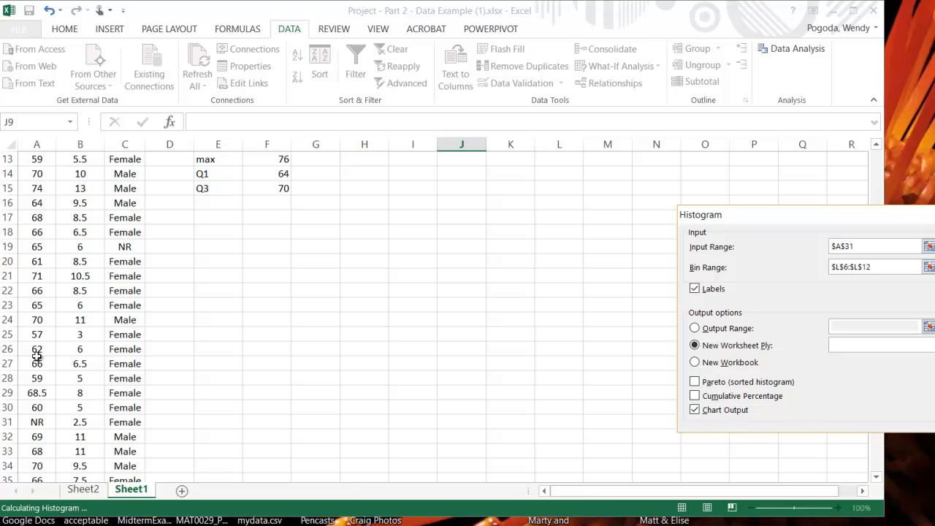
Leave the histogram analysis and clear the NR entry from cell A31 of the Height column.
key("Escape")
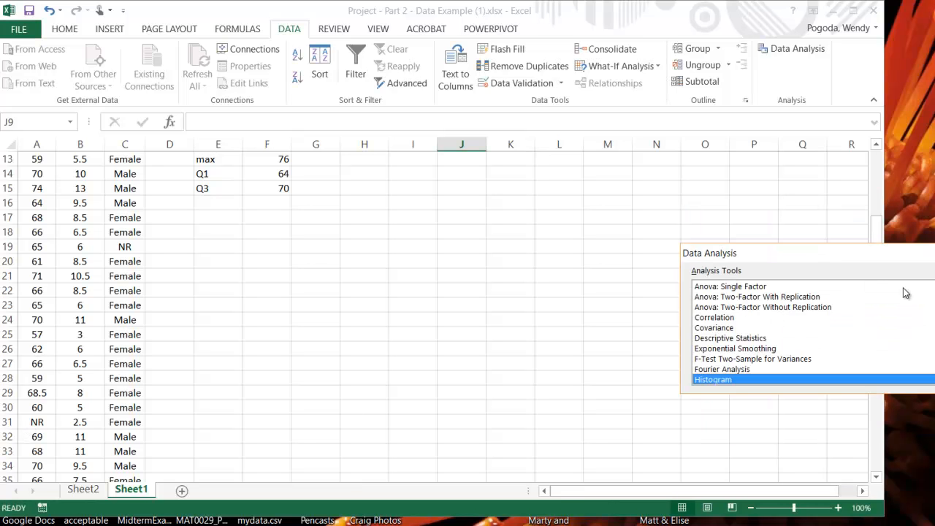
key("Escape")
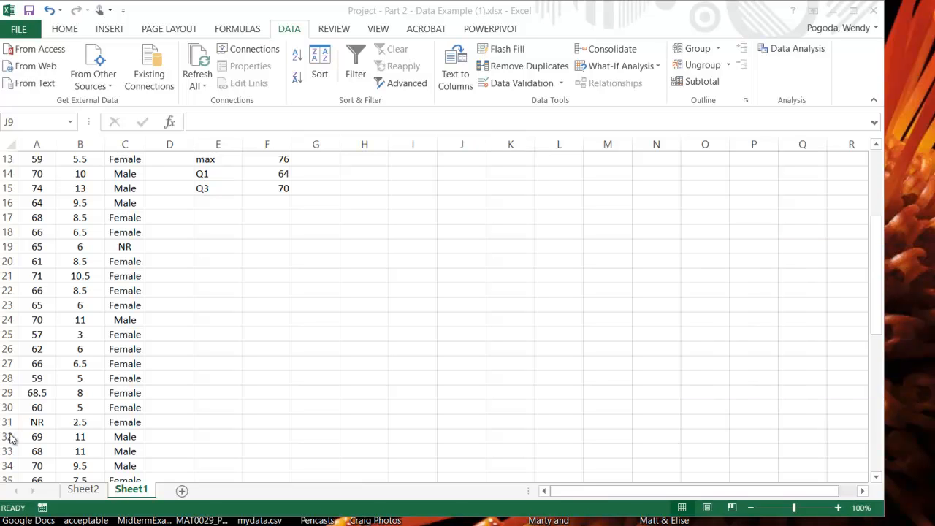
left_click(29, 421)
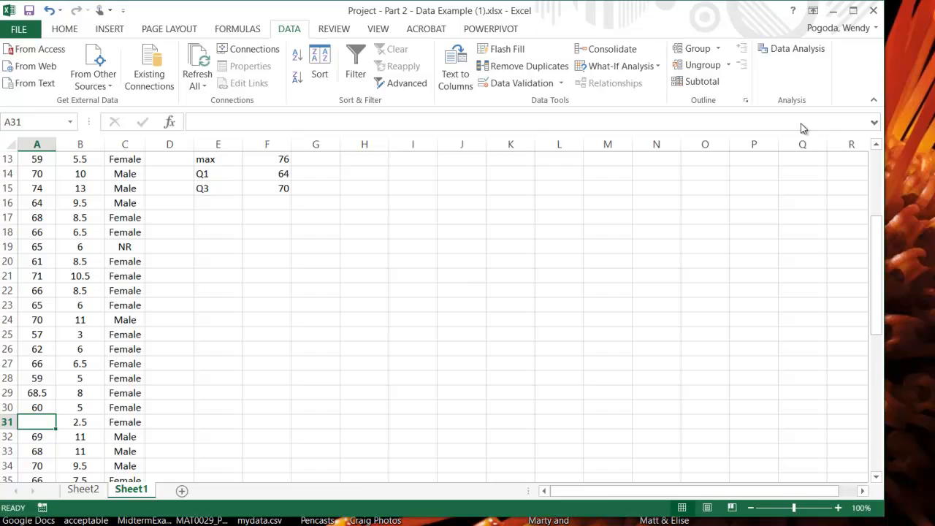
Generate the histogram on a new worksheet from $A:$A with bins $L$6:$L$12, labels and chart output.
left_click(811, 49)
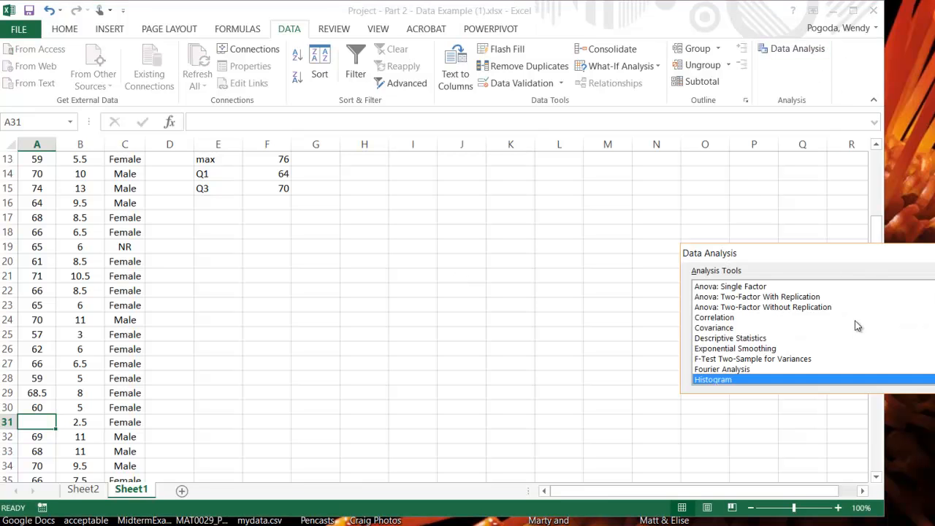
key("Return")
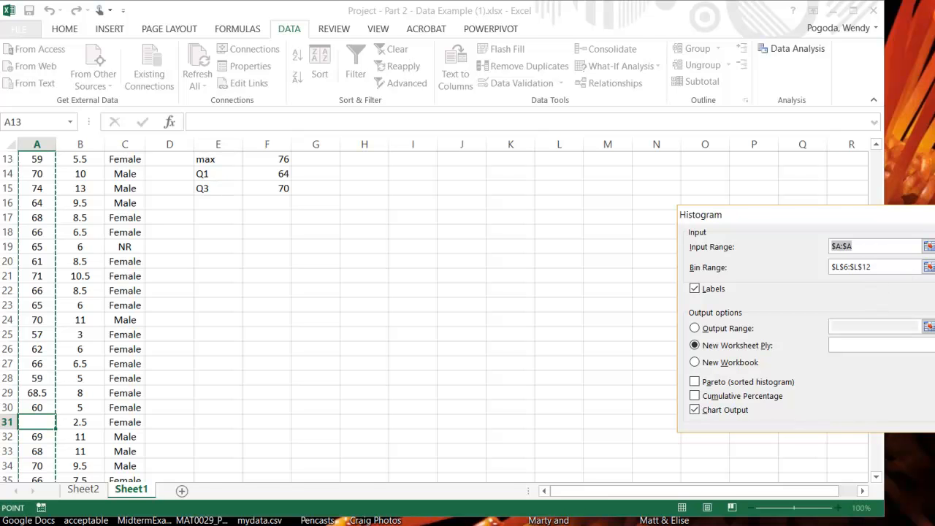
key("Return")
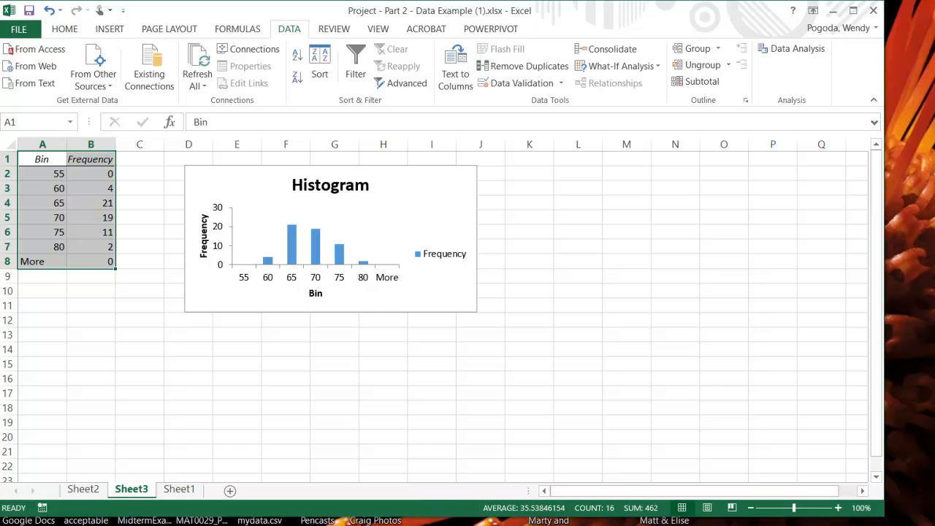
Delete the Frequency legend from the histogram chart.
mouse_move(341, 265)
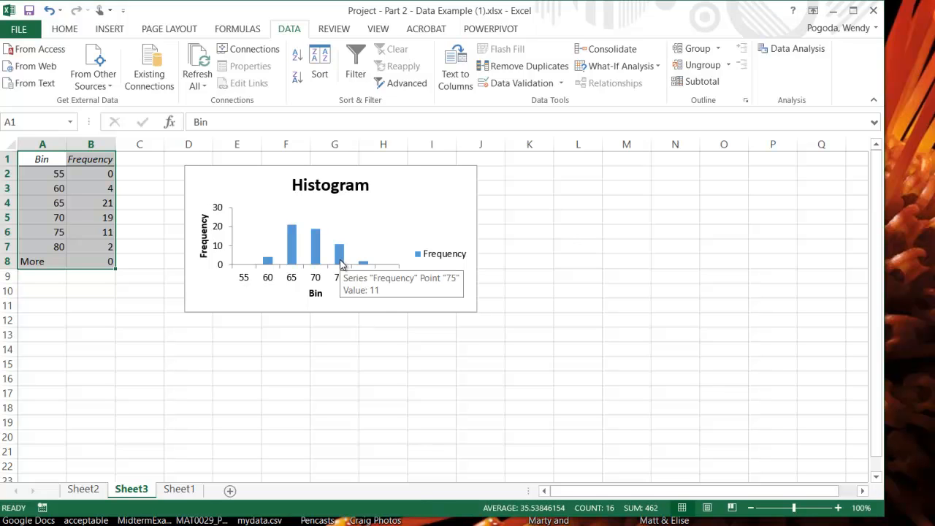
left_click(341, 263)
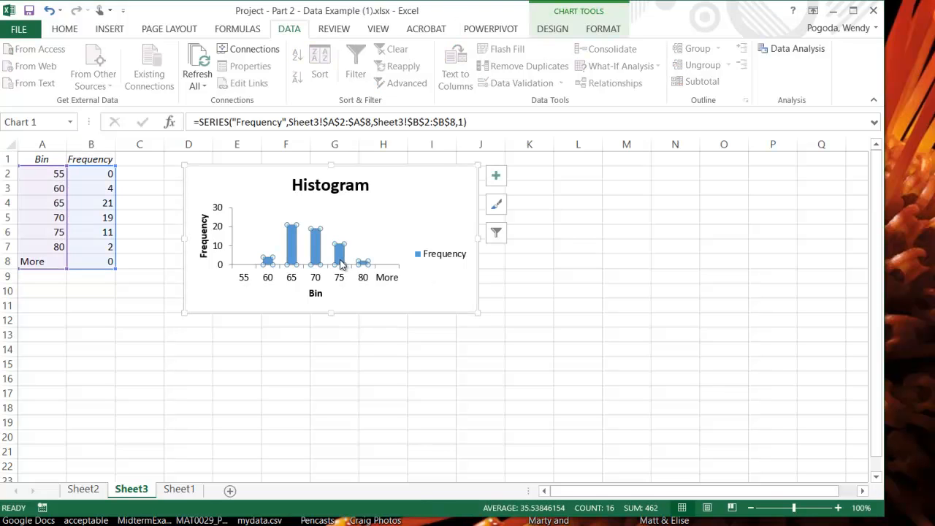
left_click(429, 293)
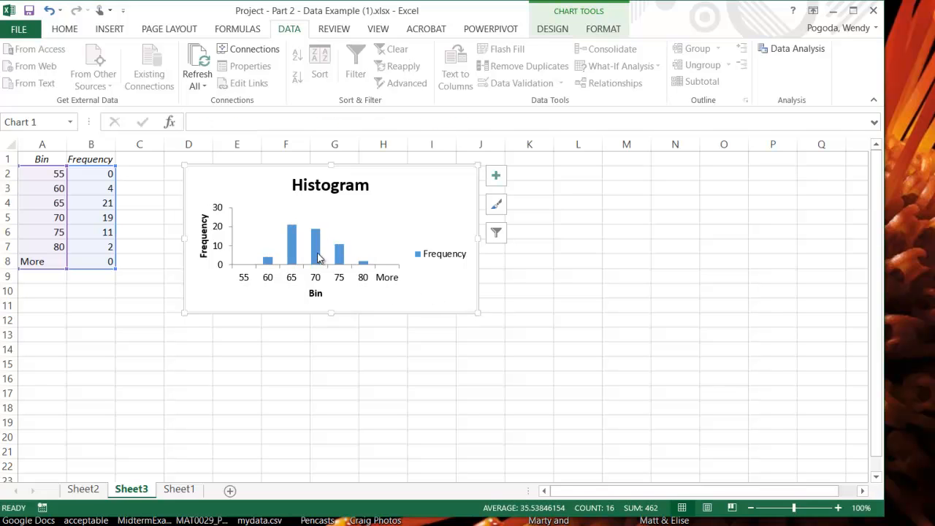
left_click(447, 256)
key("Delete")
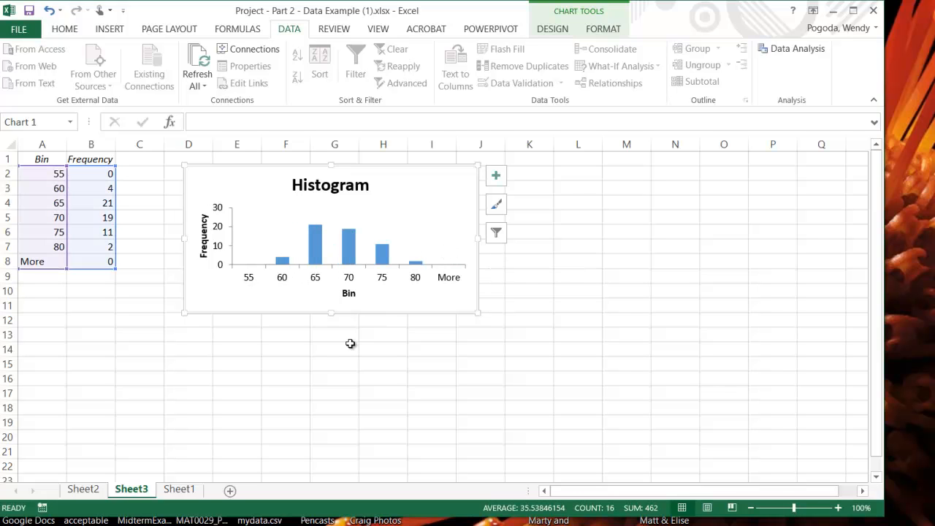
Change the histogram's horizontal axis title to Heights.
left_click(347, 292)
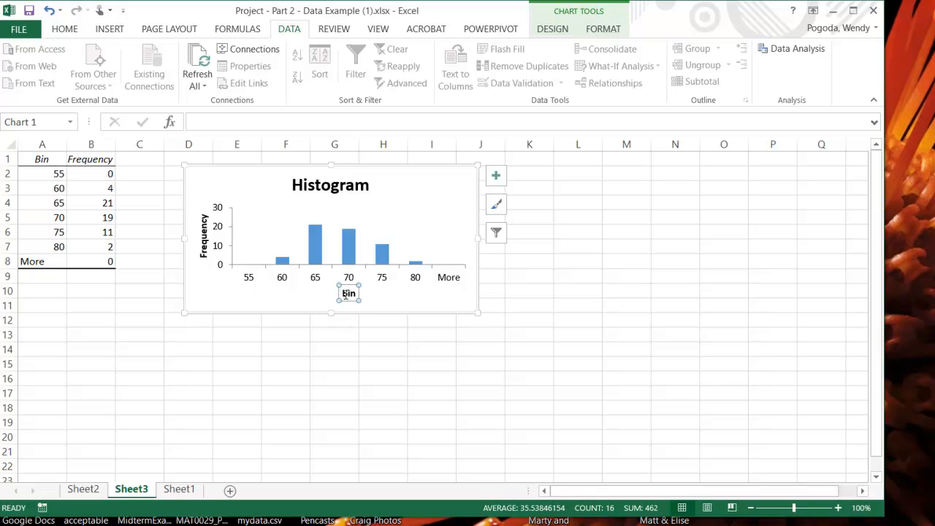
left_click_drag(343, 293, 356, 293)
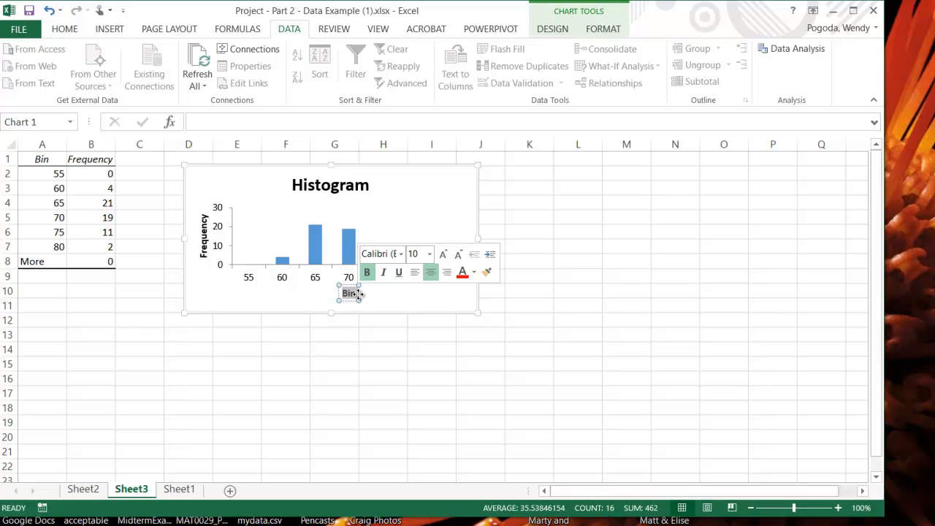
key("Delete")
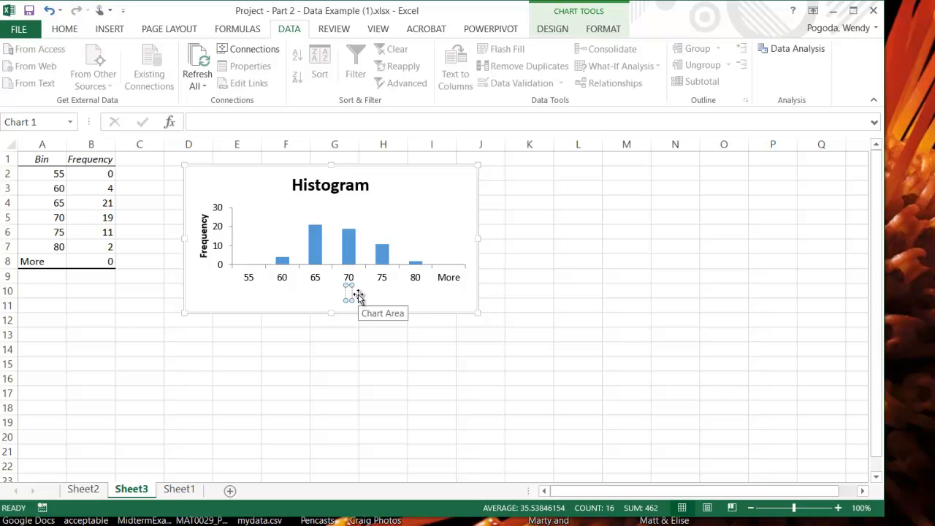
type("Heights")
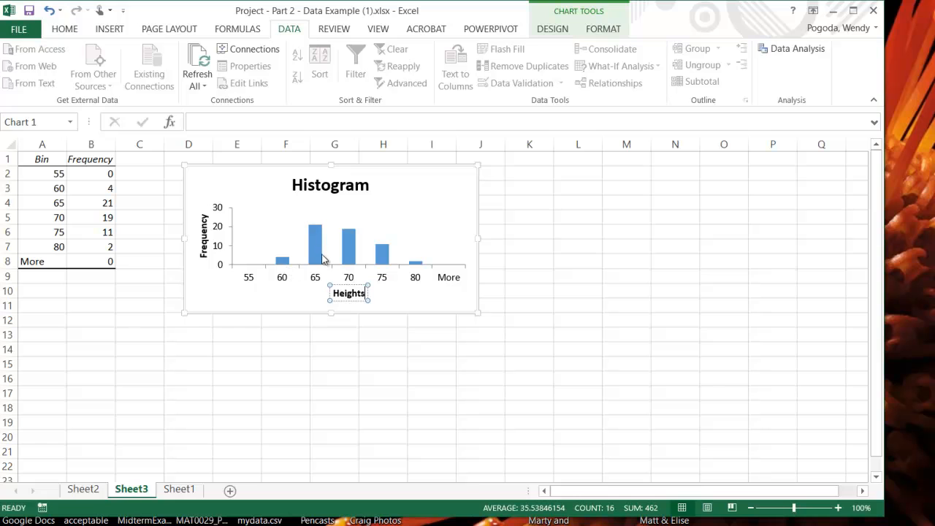
left_click(282, 277)
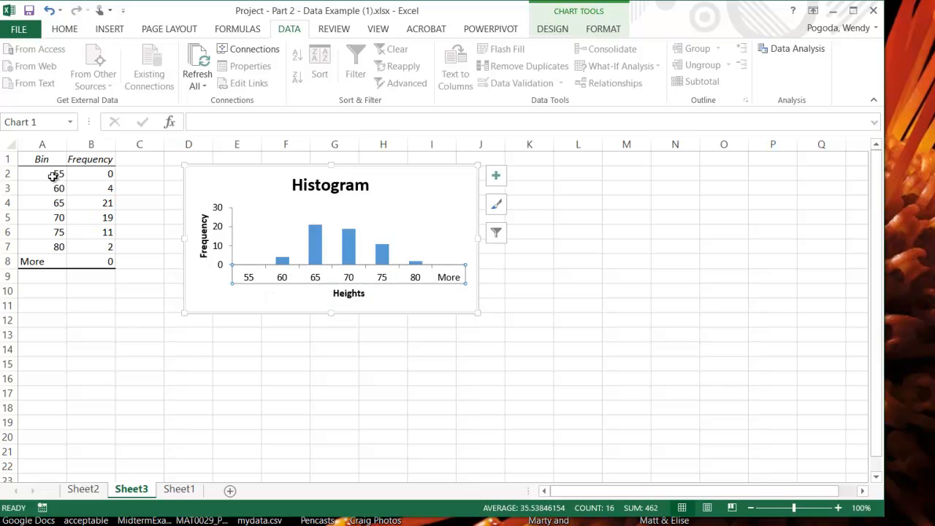
Copy the class ranges <=55 through 76-80 from M7:M12 on Sheet1.
left_click(179, 491)
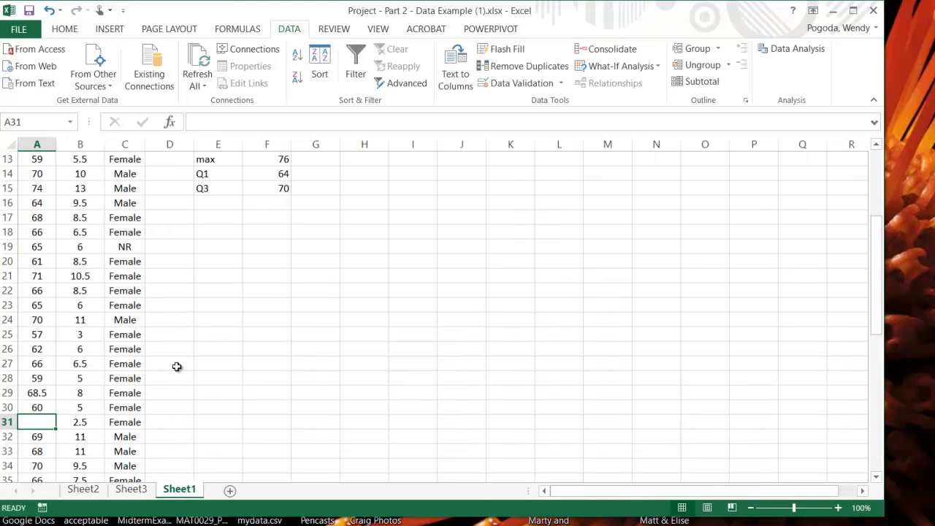
left_click(179, 251)
key("Up")
key("Up")
key("Up")
key("Up")
key("Up")
key("Up")
key("Up")
key("Up")
key("Up")
key("Up")
key("Up")
key("Up")
key("Up")
key("Up")
key("Up")
key("Up")
key("Up")
key("Up")
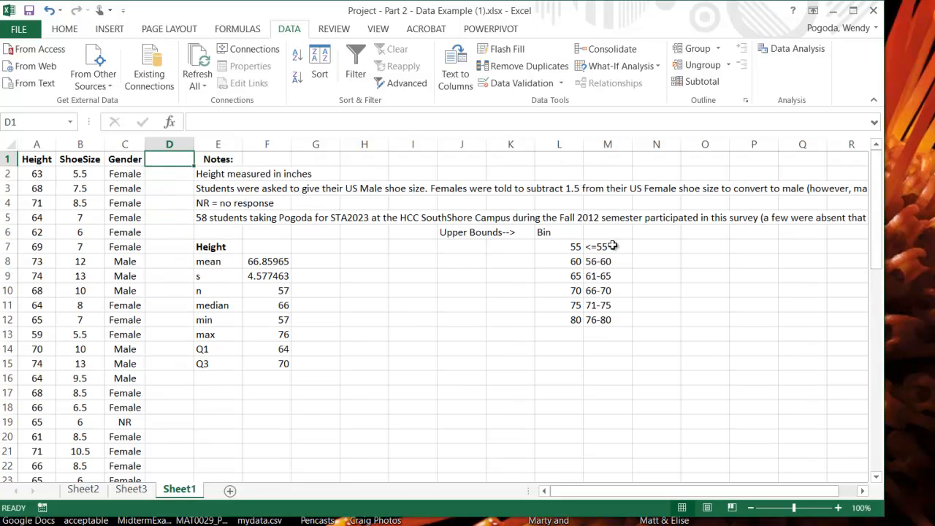
left_click_drag(611, 246, 611, 319)
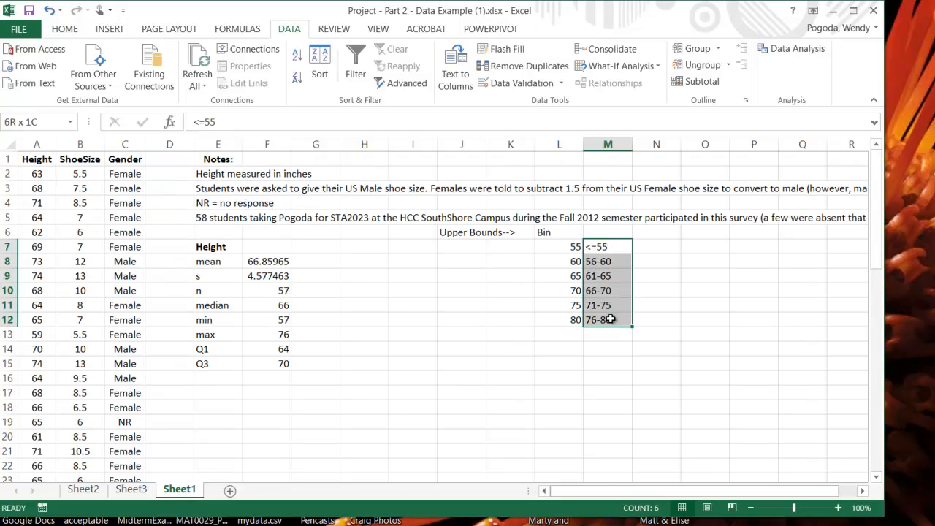
key("ctrl+c")
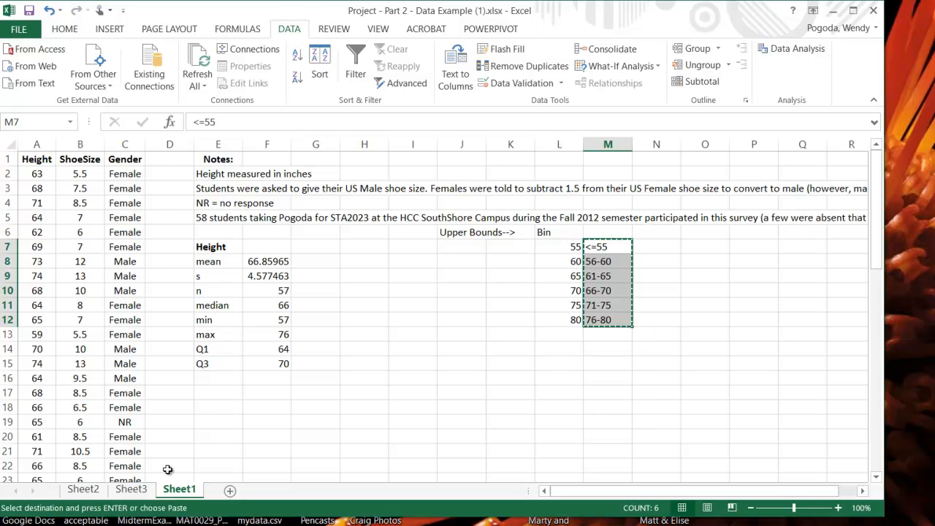
Paste the copied class ranges over the bin values in A2:A7 on Sheet3 to relabel the histogram's horizontal axis.
left_click(126, 493)
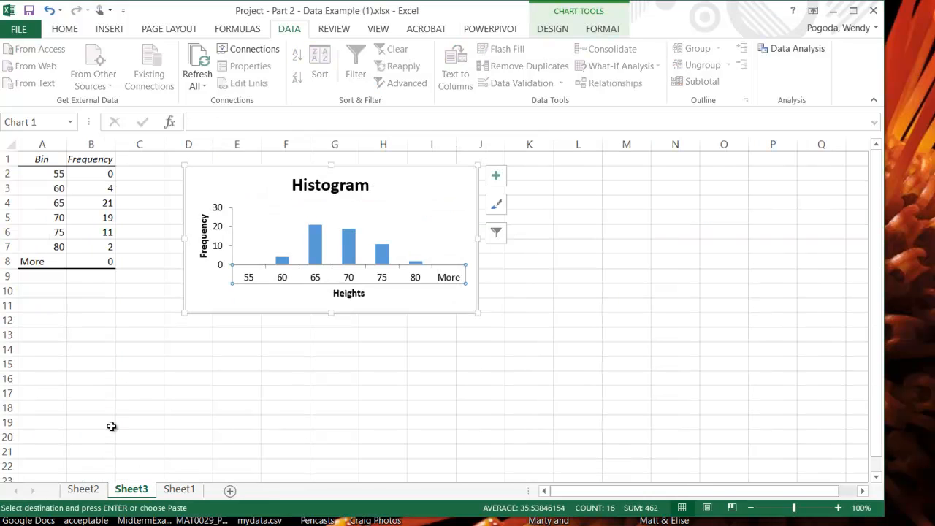
left_click(55, 175)
key("ctrl+v")
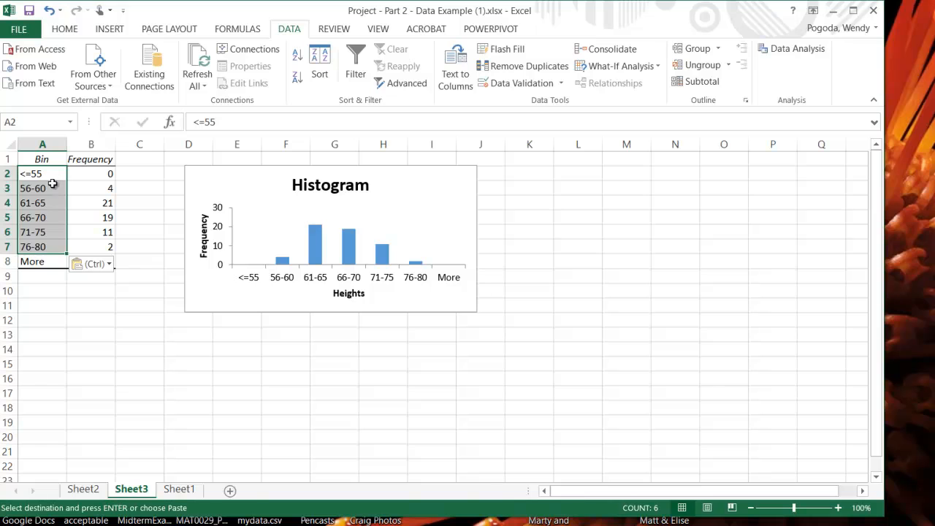
Relabel the first histogram bin in A2 on Sheet3 as 51-55.
left_click(40, 175)
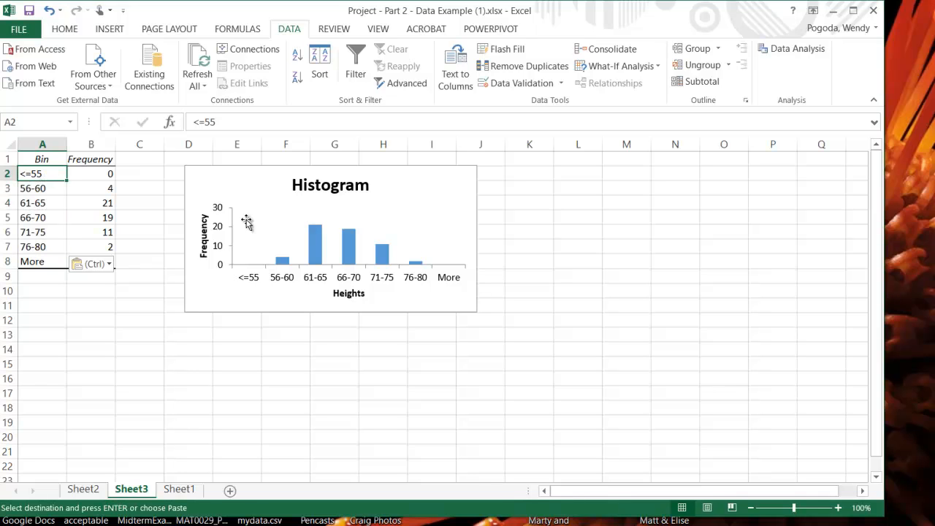
type("51-55")
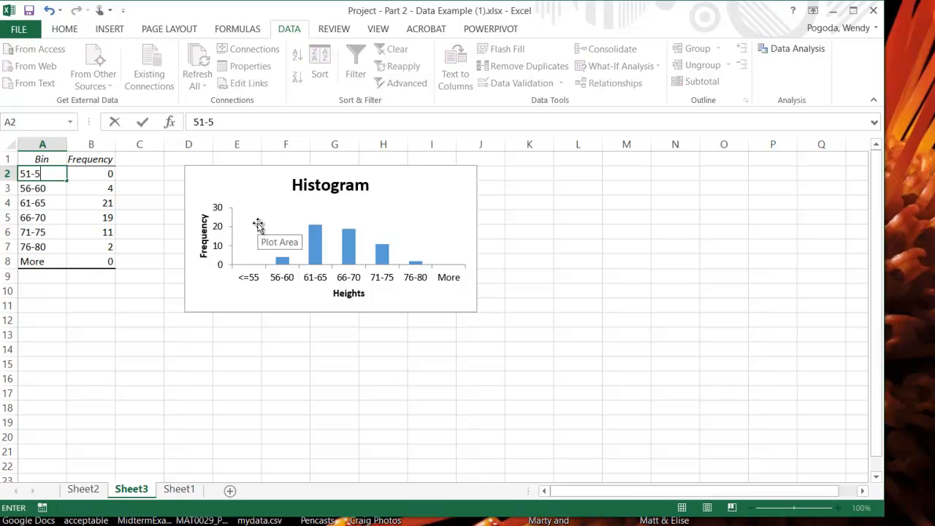
key("Return")
key("Return")
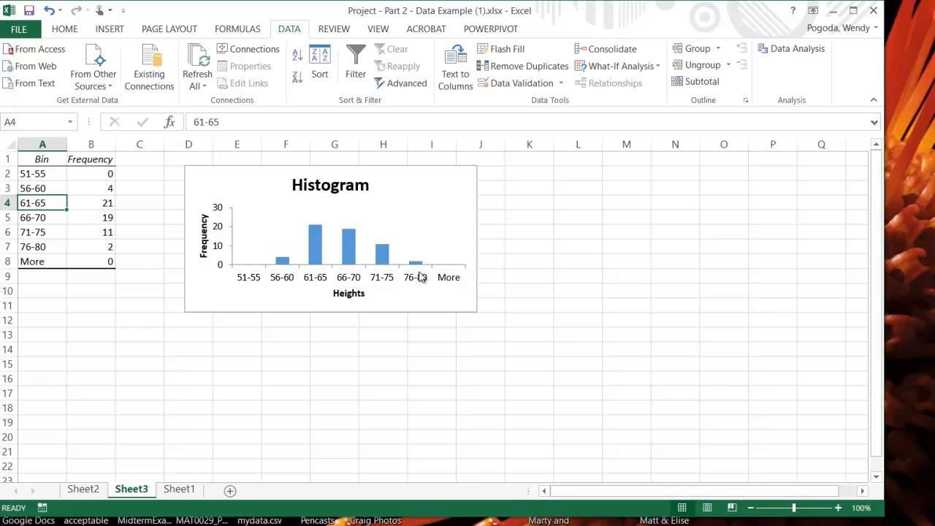
Shrink the histogram's source range to A2:B7 on Sheet3 to exclude the More category.
left_click(380, 251)
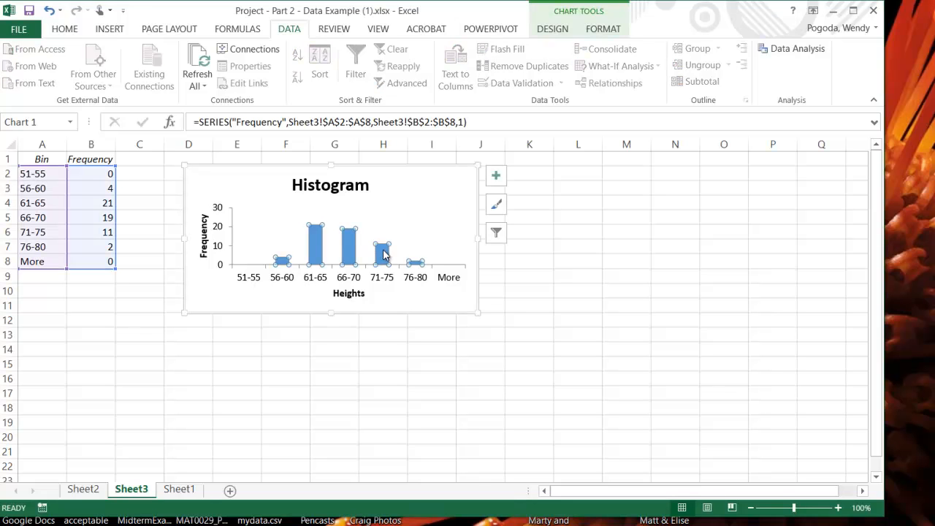
mouse_move(384, 255)
left_click_drag(116, 268, 65, 254)
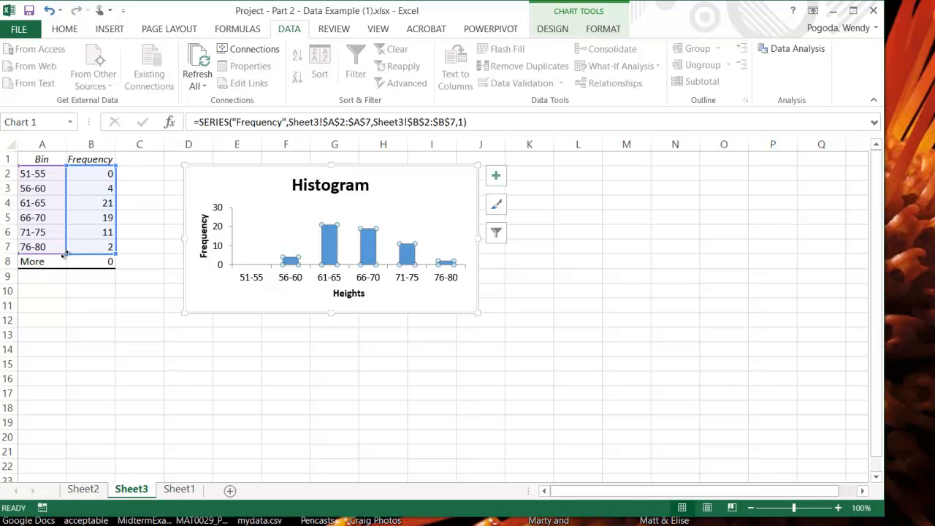
Set the gap width of the histogram's Frequency series to 0% so the bars touch.
right_click(406, 263)
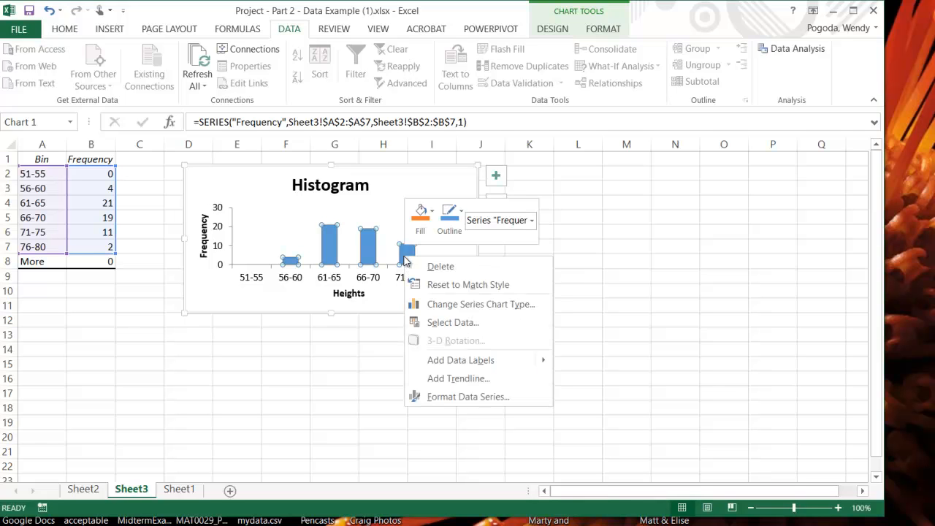
left_click(439, 397)
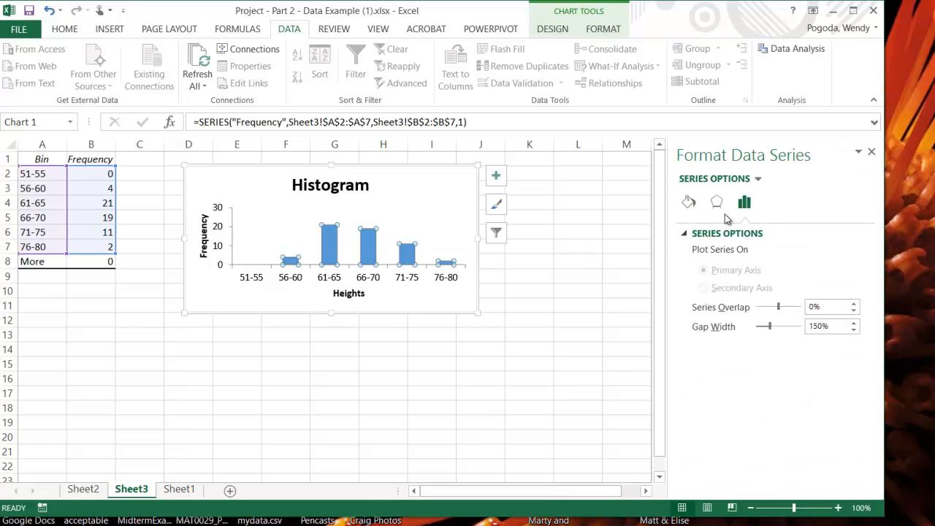
left_click_drag(771, 329, 753, 331)
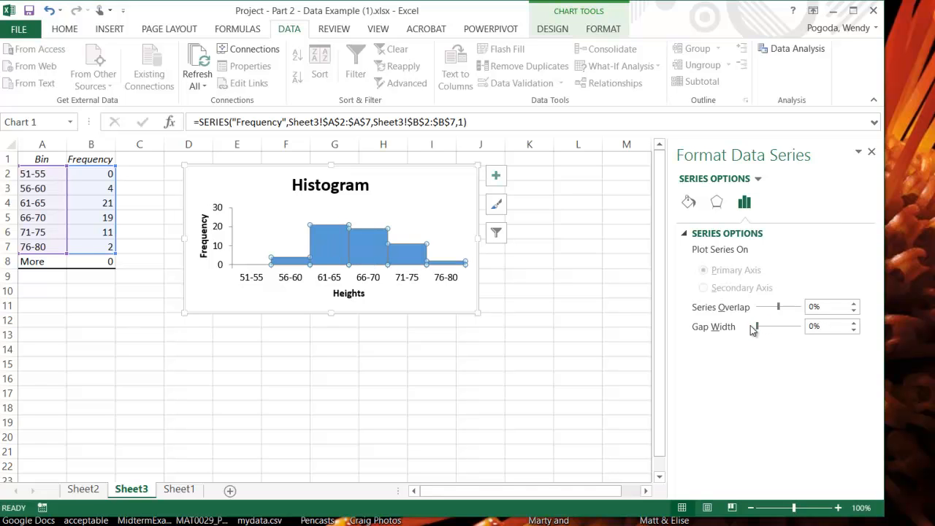
left_click(410, 309)
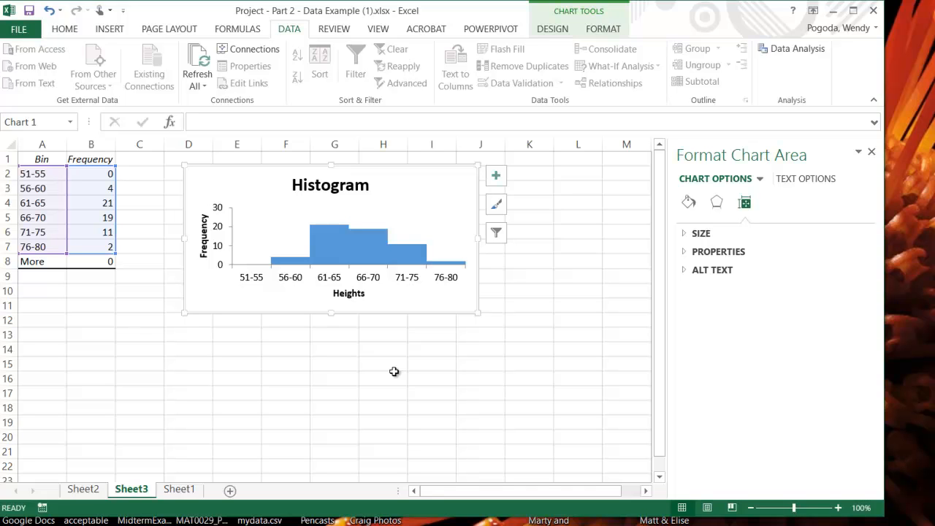
Return to the student data on Sheet1 and select an entry in the Gender column.
left_click(190, 495)
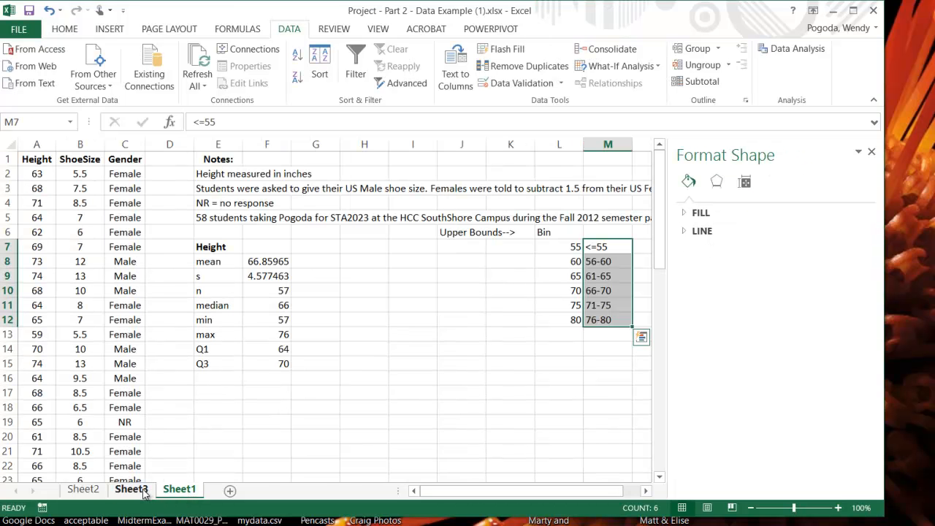
left_click(344, 290)
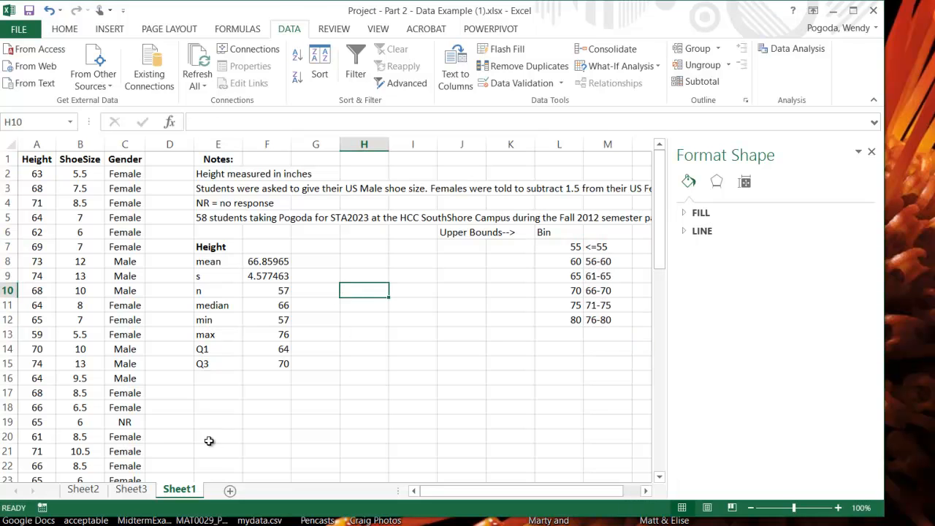
left_click(145, 488)
left_click(177, 488)
left_click(126, 183)
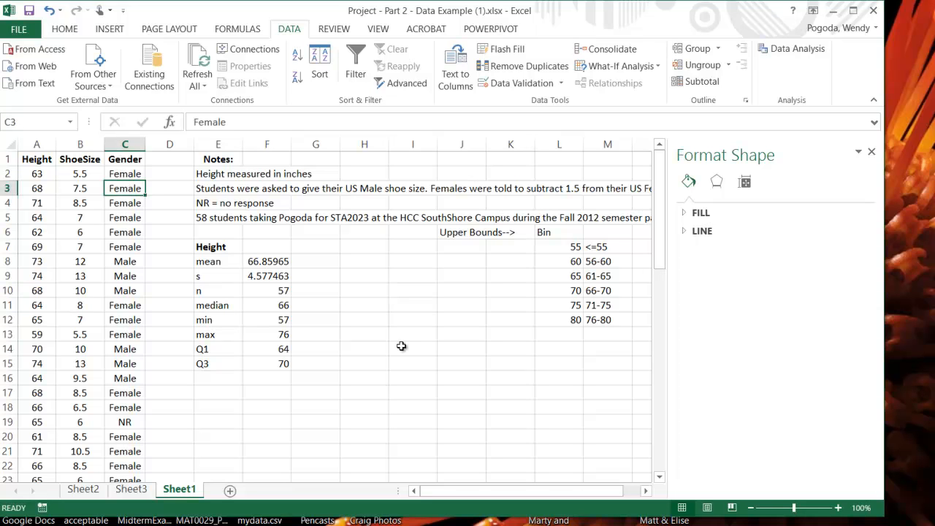
Enter the heading Gender in H11 with the categories Male, Female and NR below it in H12:H14.
left_click(378, 310)
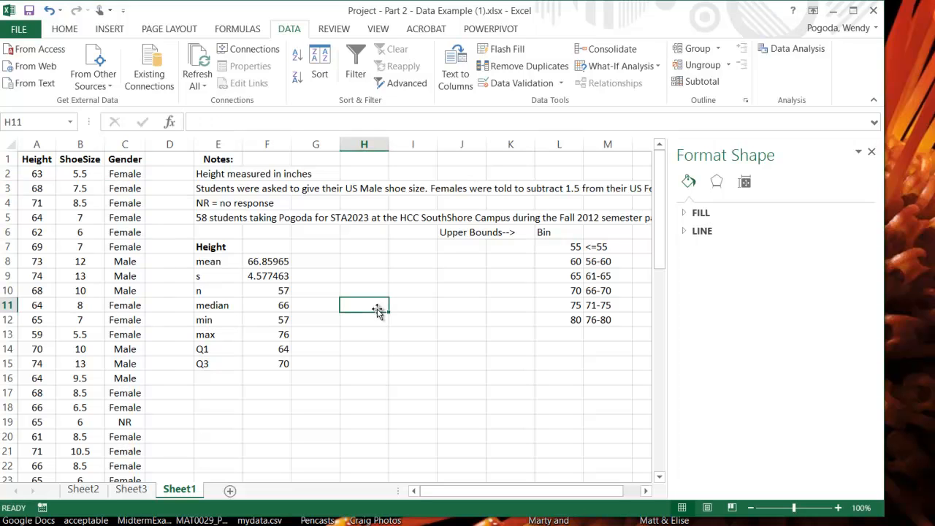
type("Gender")
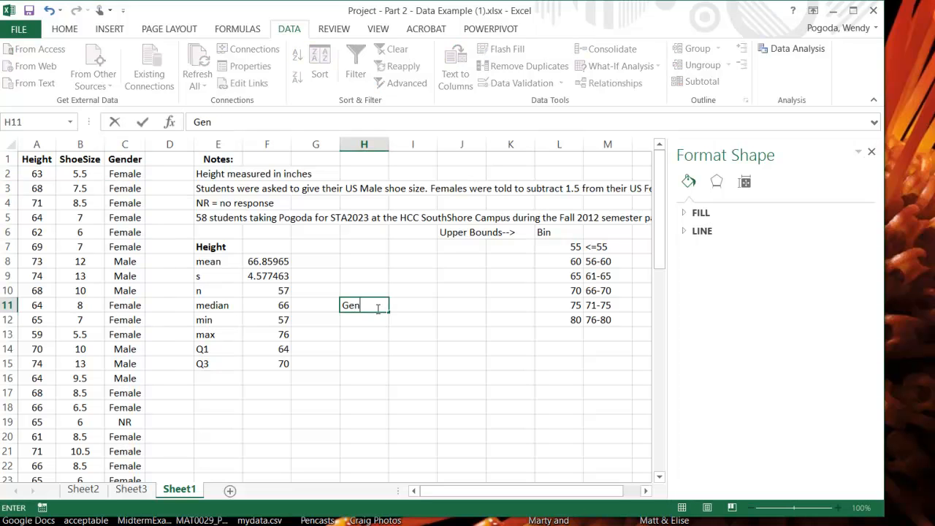
key("Return")
type("Male")
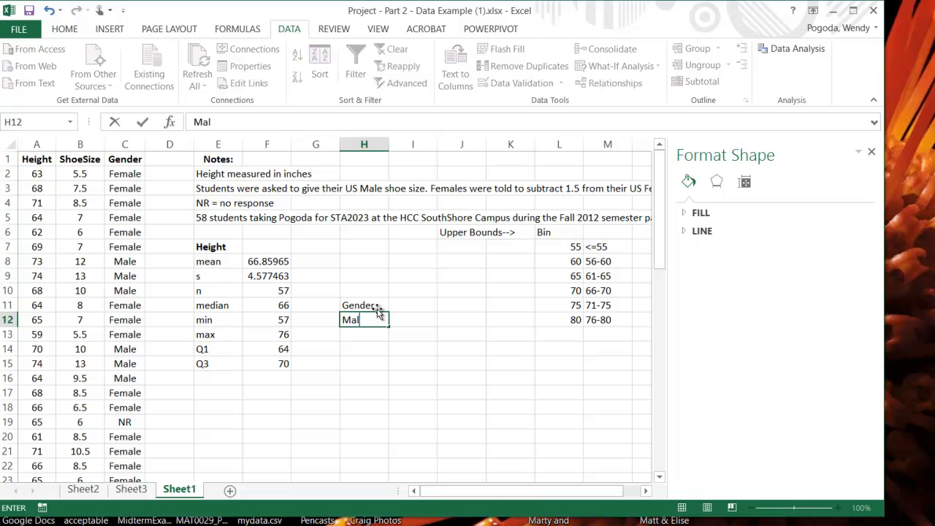
key("Return")
type("Female")
key("Return")
type("NR")
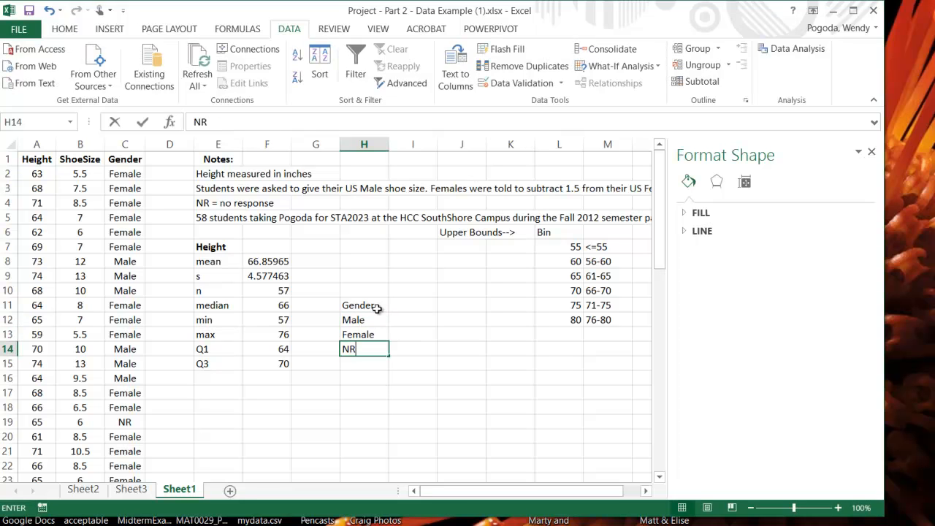
key("Tab")
Add the heading Count in I11 beside the Gender heading.
key("Up")
key("Up")
key("Up")
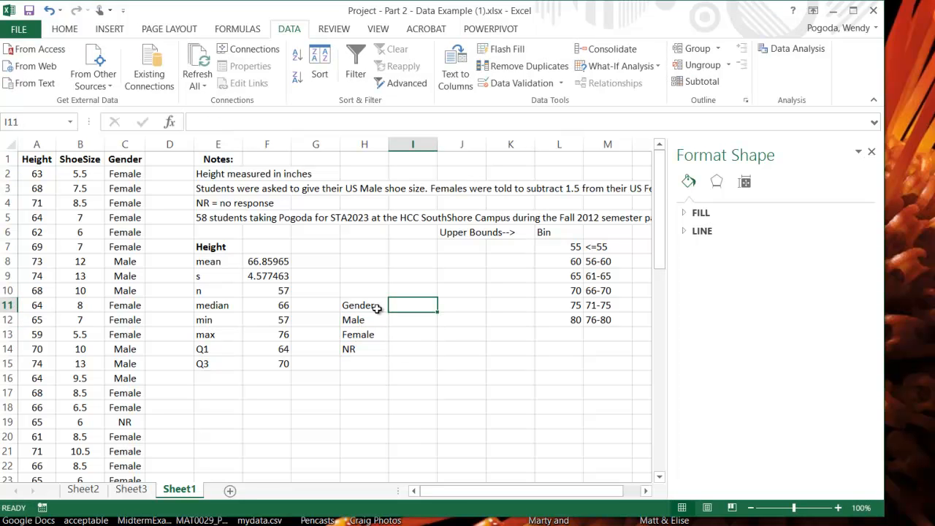
type("Count")
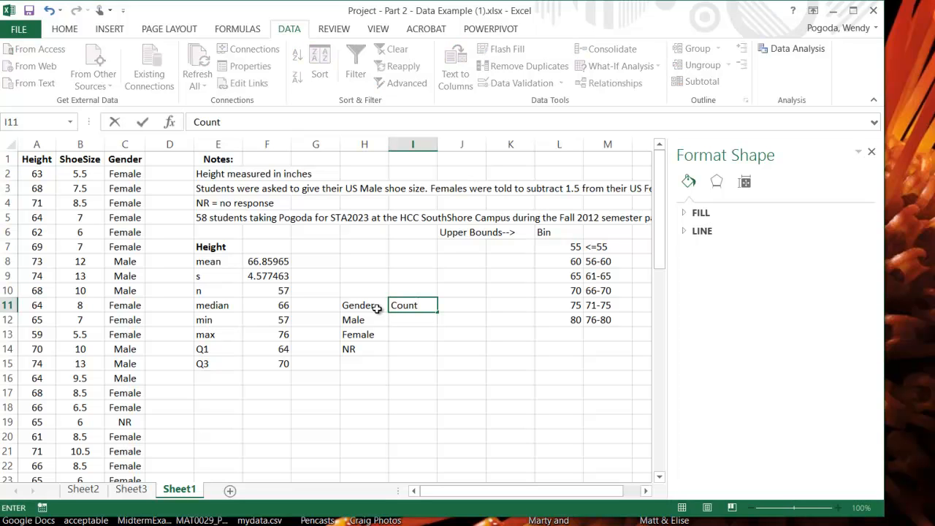
key("Return")
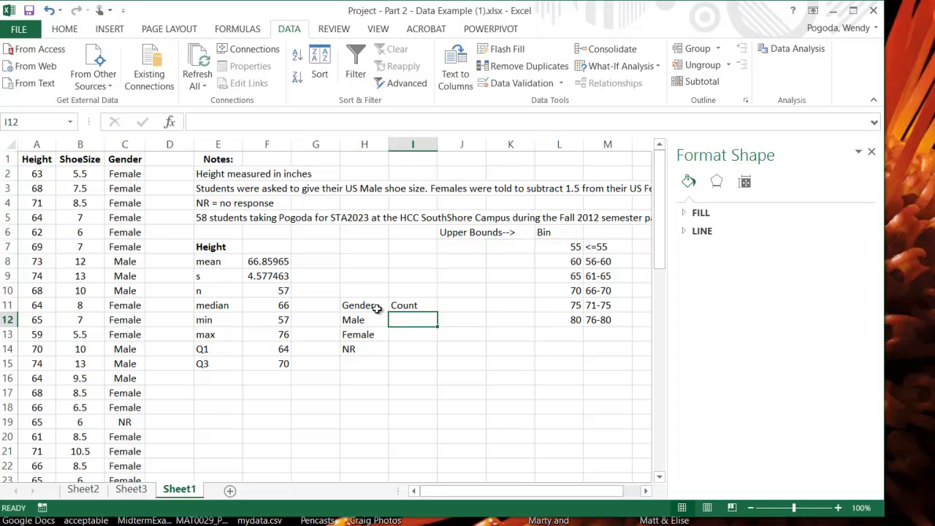
Count the male students in I12 with the formula =COUNTIF(C:C,H12).
type("=coun")
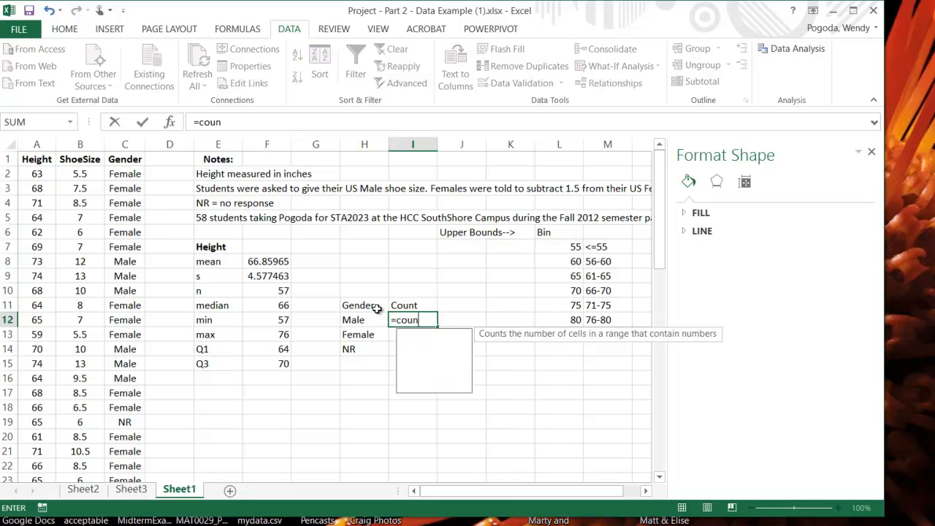
type("t")
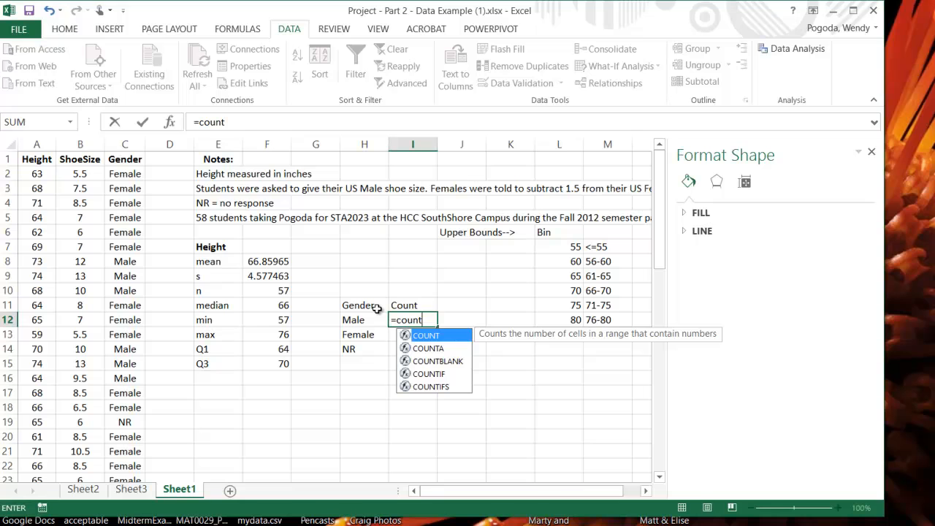
left_click(442, 375)
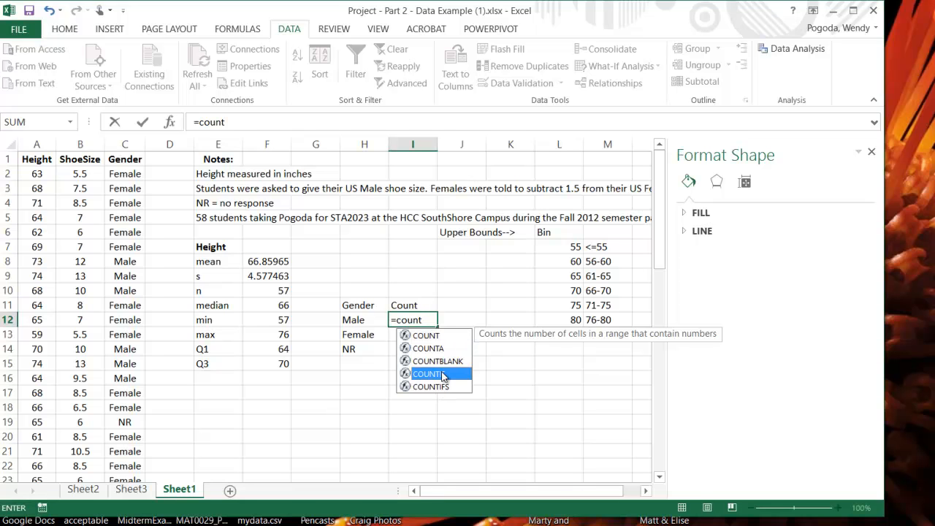
left_click(428, 317)
type("if")
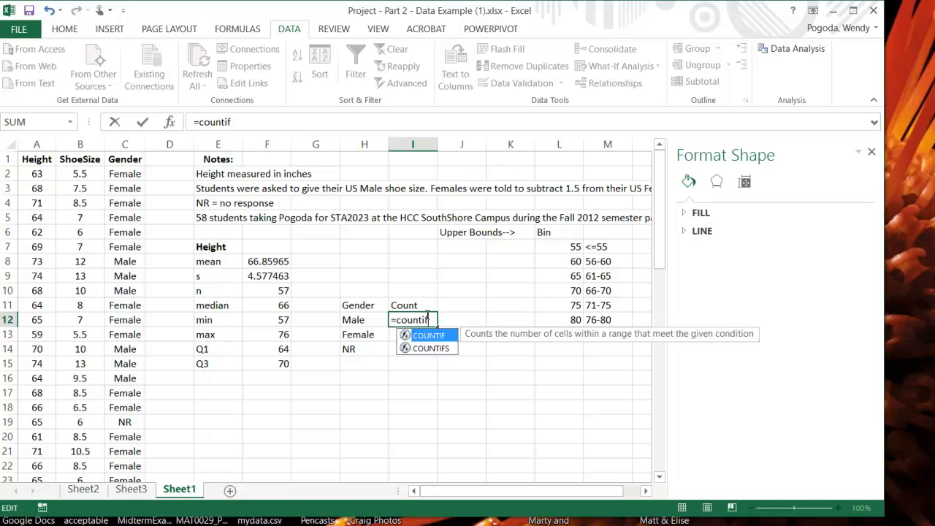
type("(")
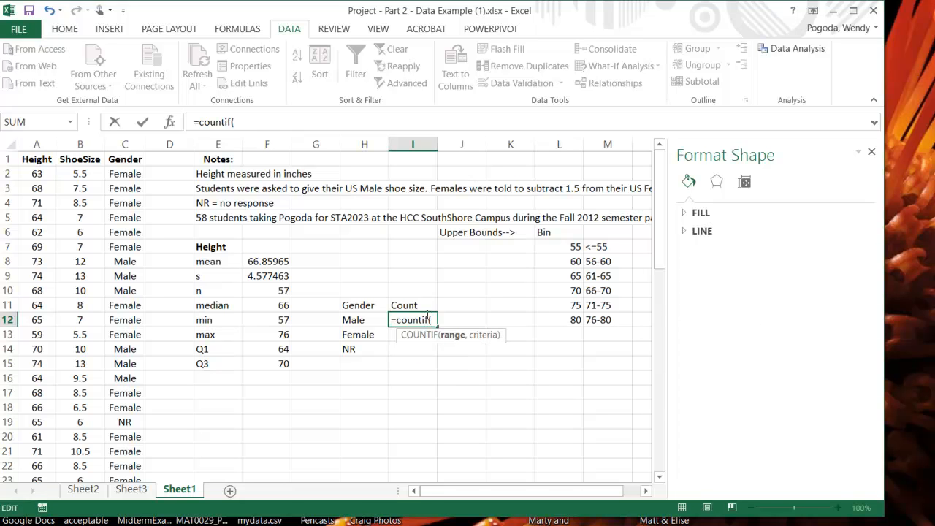
left_click(130, 144)
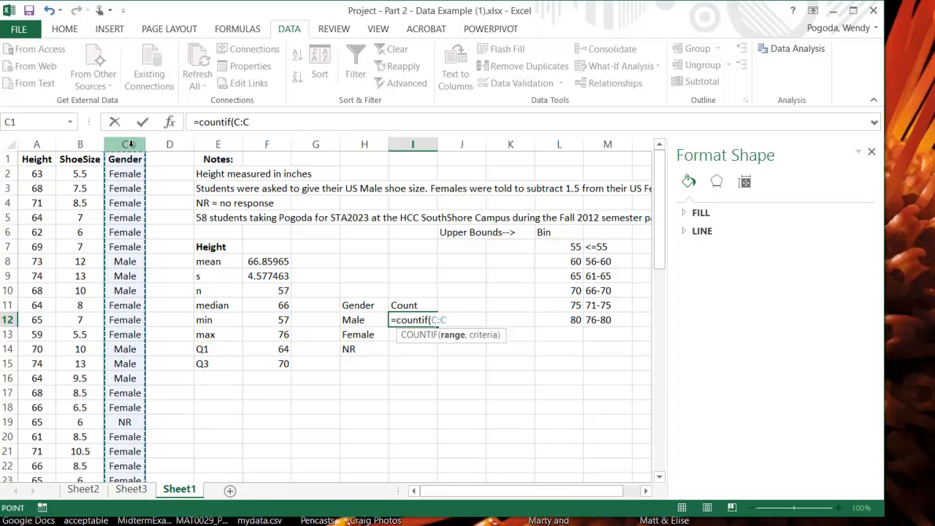
type(",")
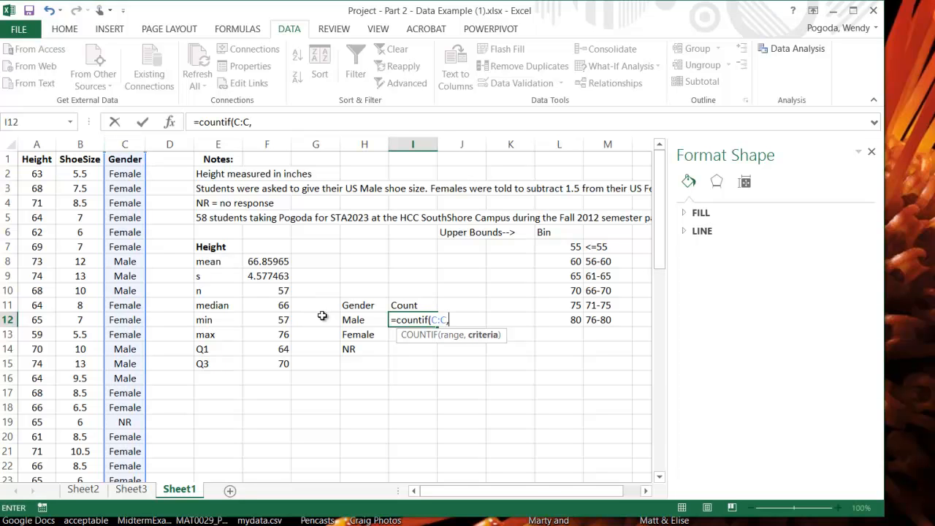
left_click(354, 322)
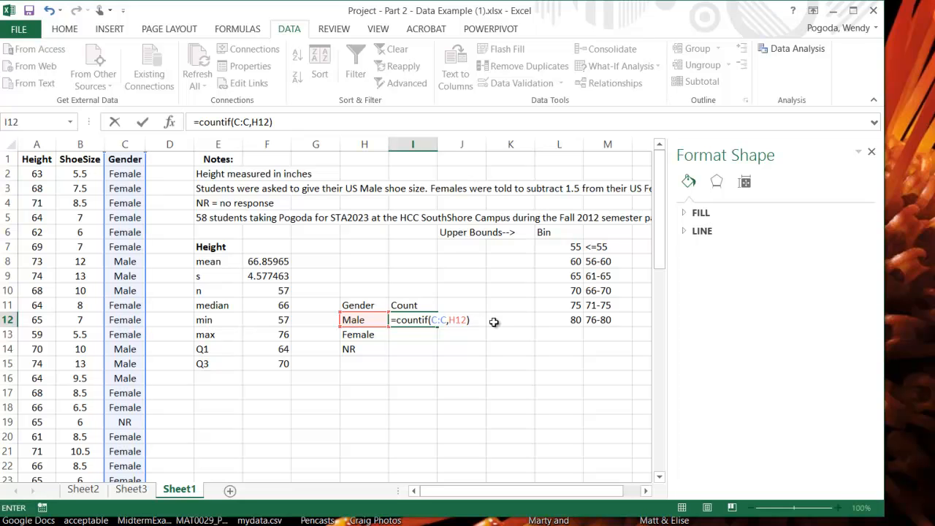
key("Return")
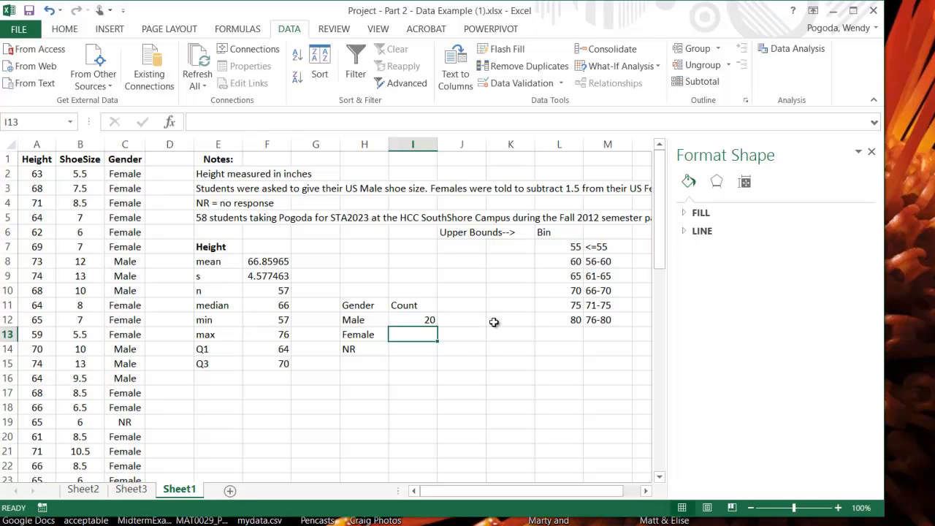
Fill the COUNTIF formula from I12 down to I14 to count the Female and NR entries.
left_click(431, 321)
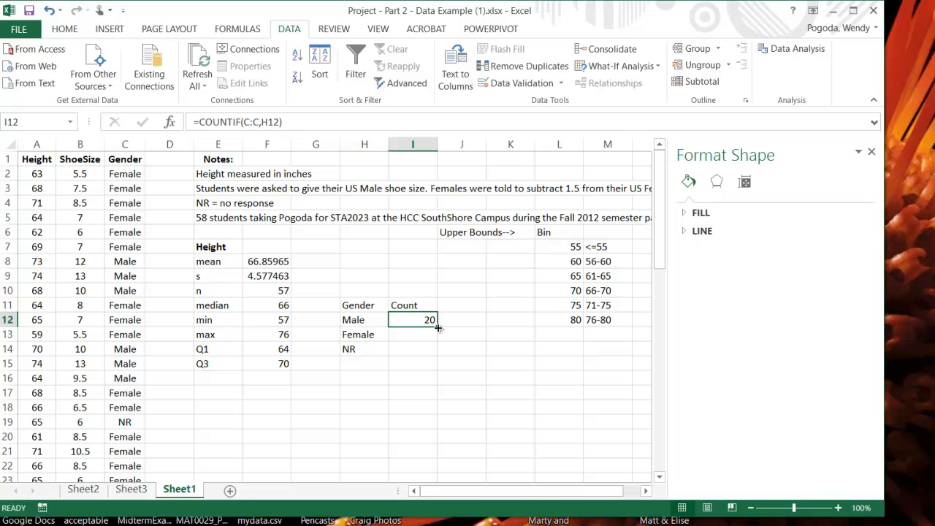
left_click_drag(437, 328, 437, 355)
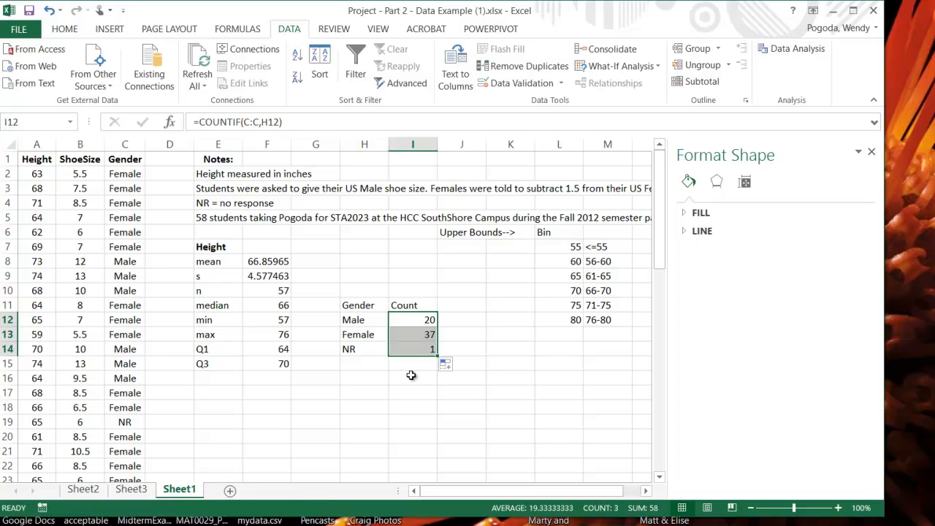
left_click(413, 377)
left_click(413, 334)
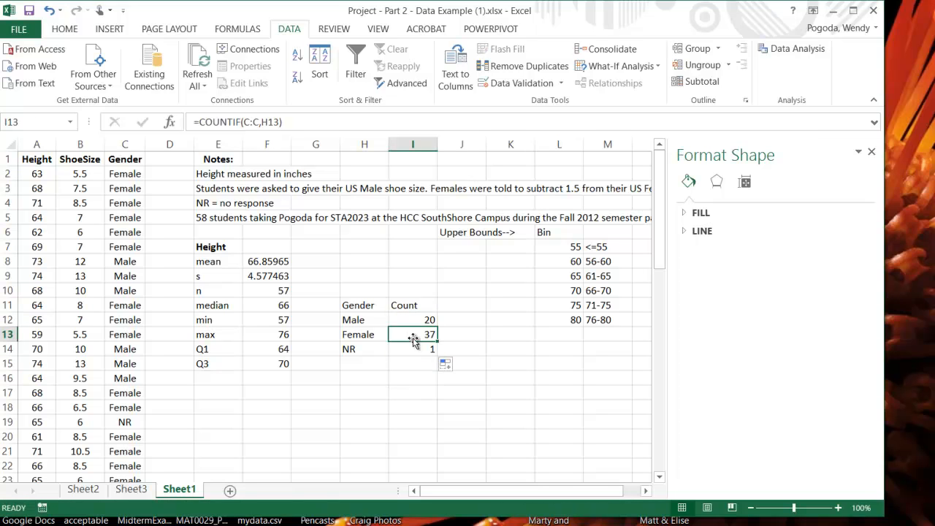
left_click(412, 361)
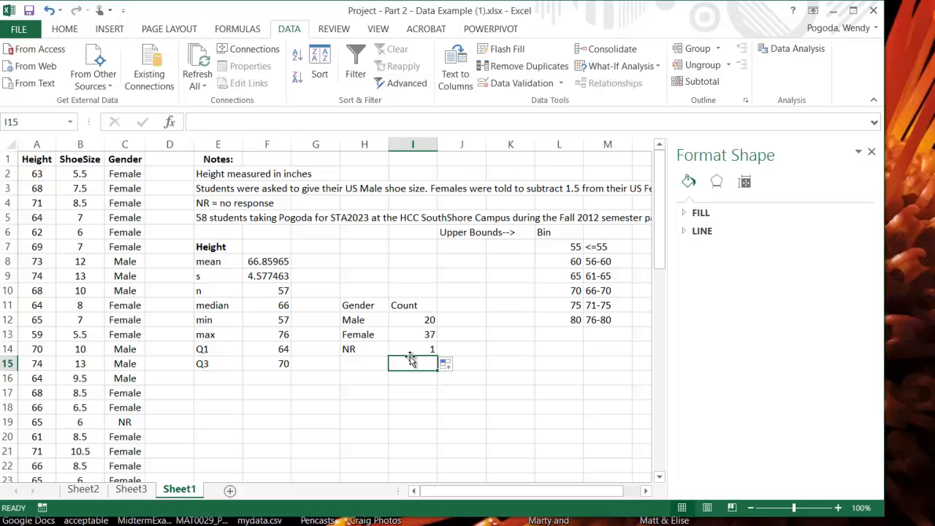
left_click(358, 376)
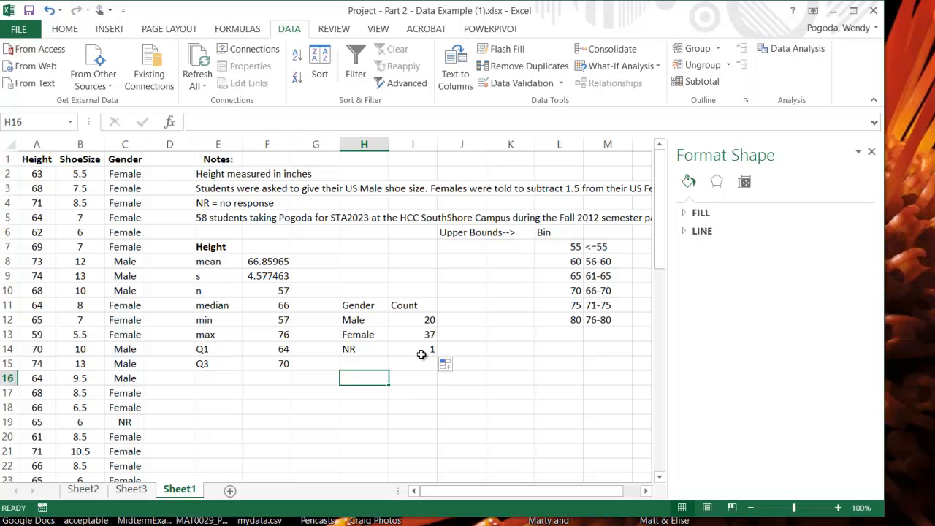
Insert a 2-D clustered column chart from the Gender and Count table in H11:I14.
left_click_drag(417, 351, 378, 307)
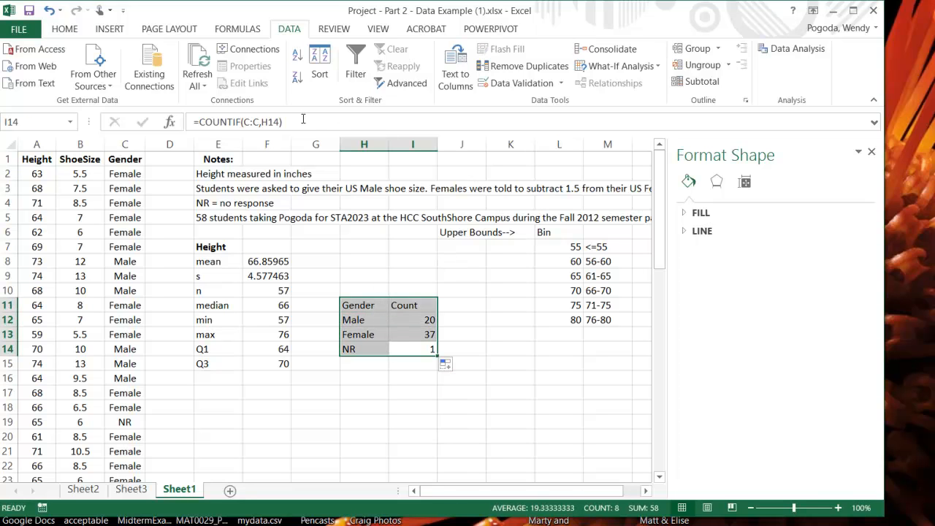
left_click(108, 31)
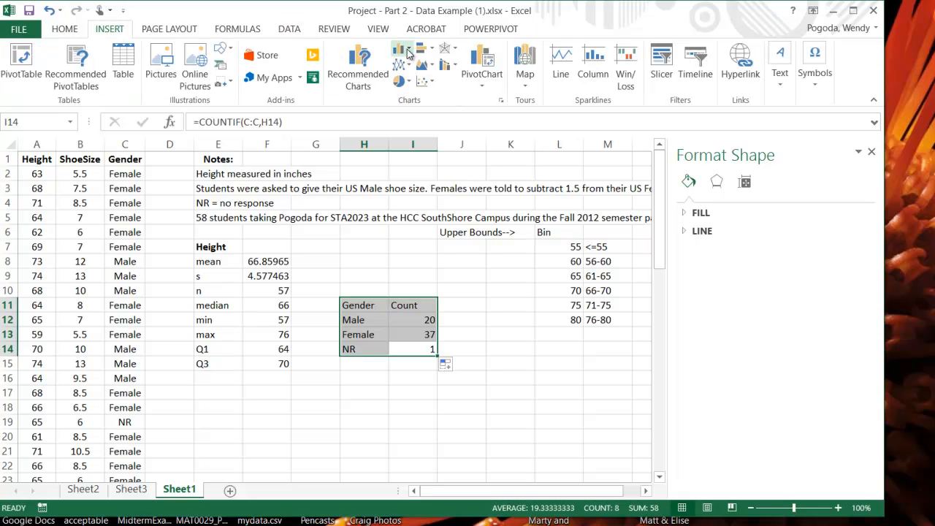
left_click(407, 55)
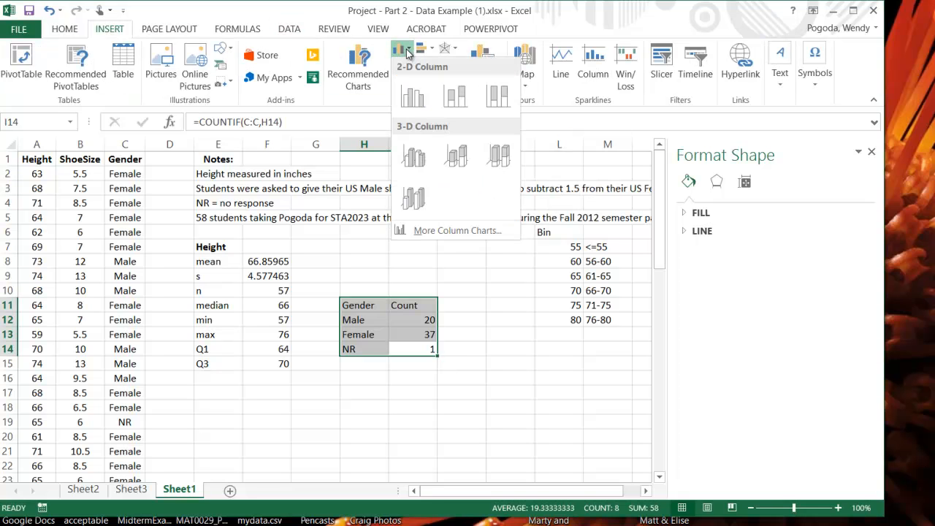
left_click(412, 96)
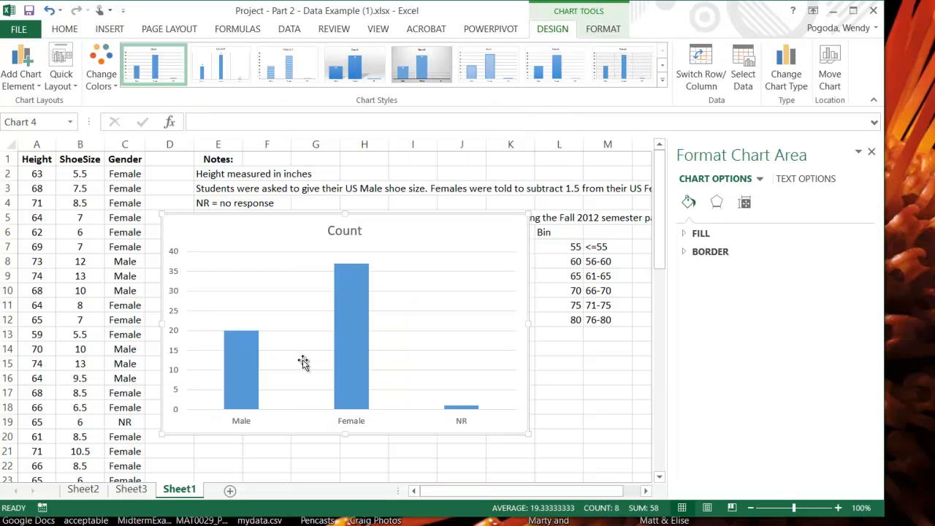
Apply the quick layout that has both axis titles, a legend beside the plot and separated columns to the gender chart.
left_click(61, 78)
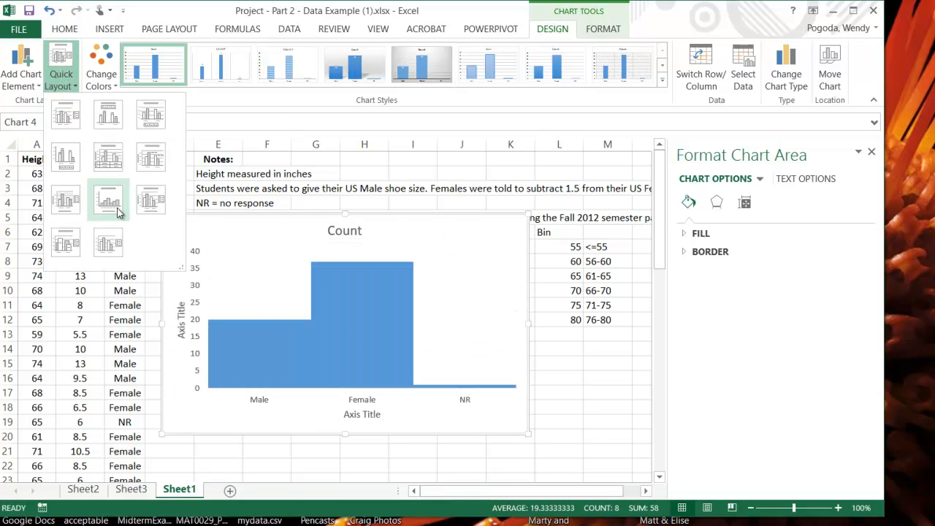
left_click(76, 211)
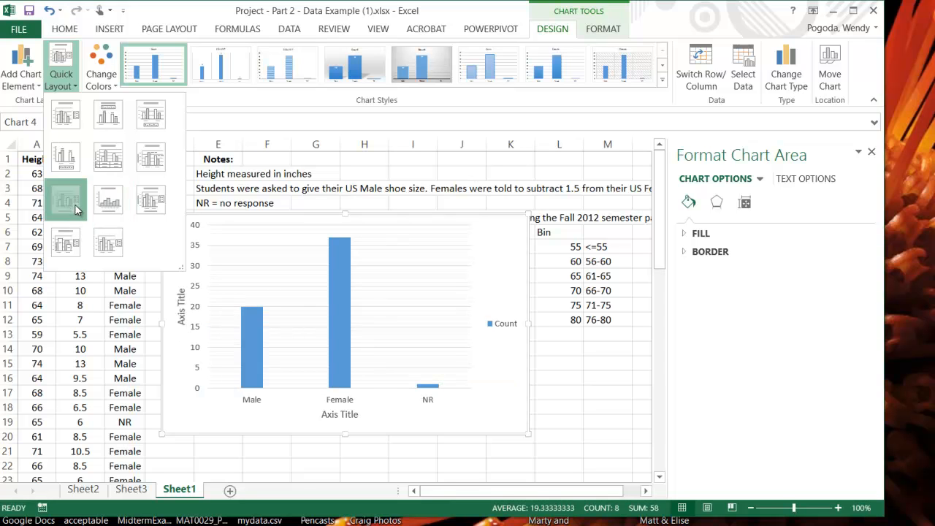
left_click(69, 203)
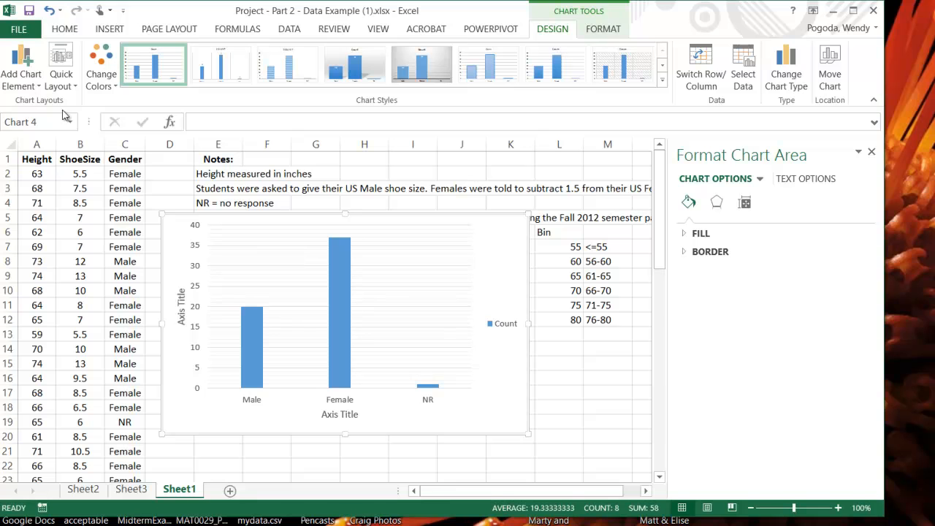
Add a chart title above the gender chart and delete its Count legend.
left_click(30, 88)
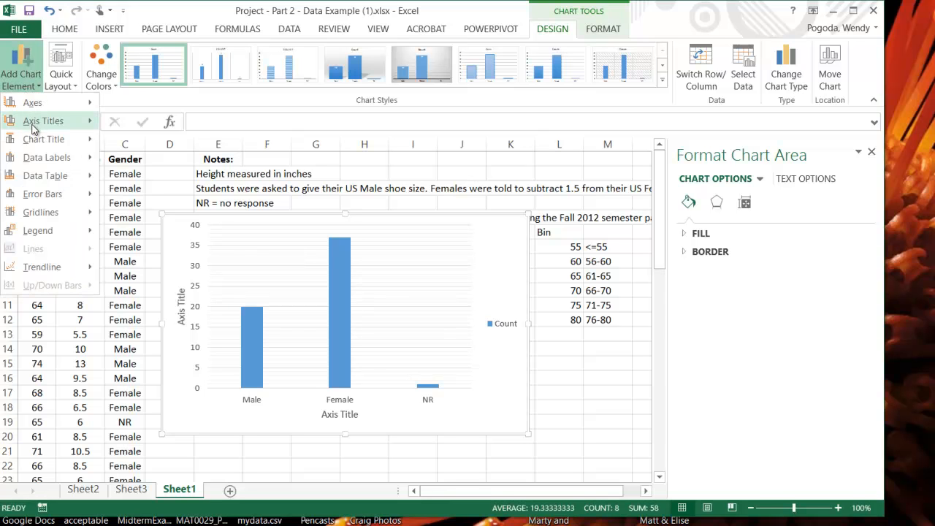
mouse_move(38, 140)
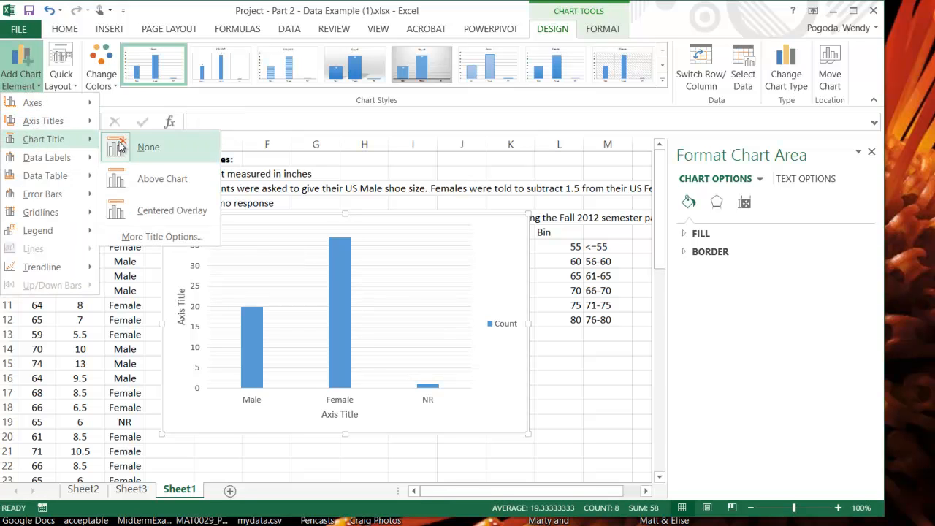
left_click(141, 178)
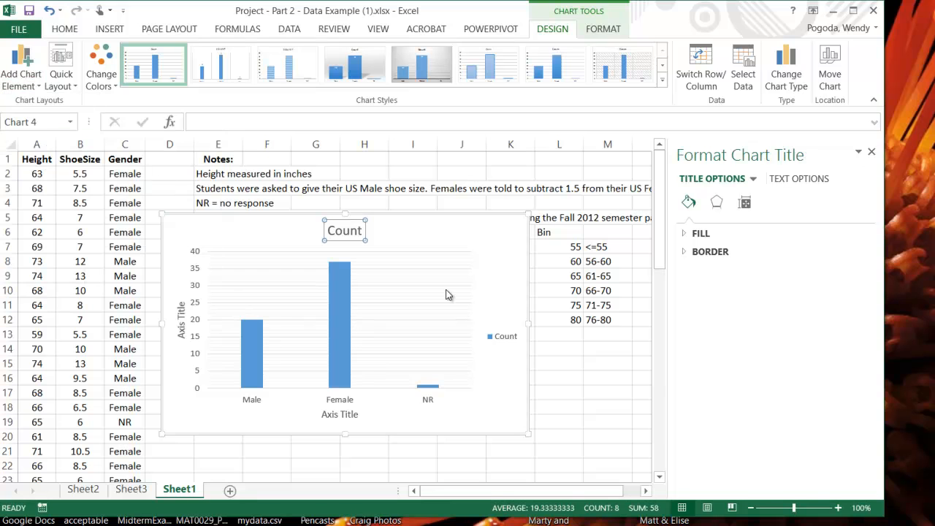
left_click(506, 342)
key("Delete")
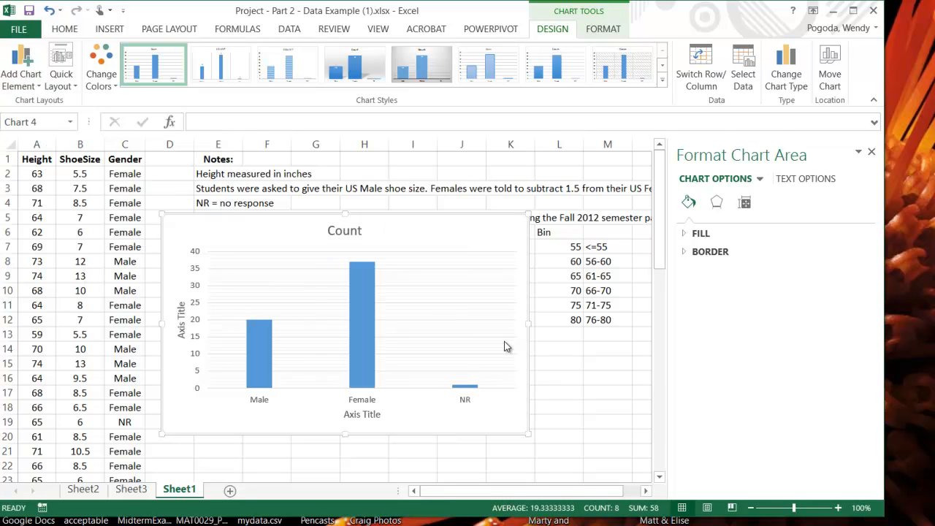
Change the chart title to Bar Graph of Gender.
left_click(338, 231)
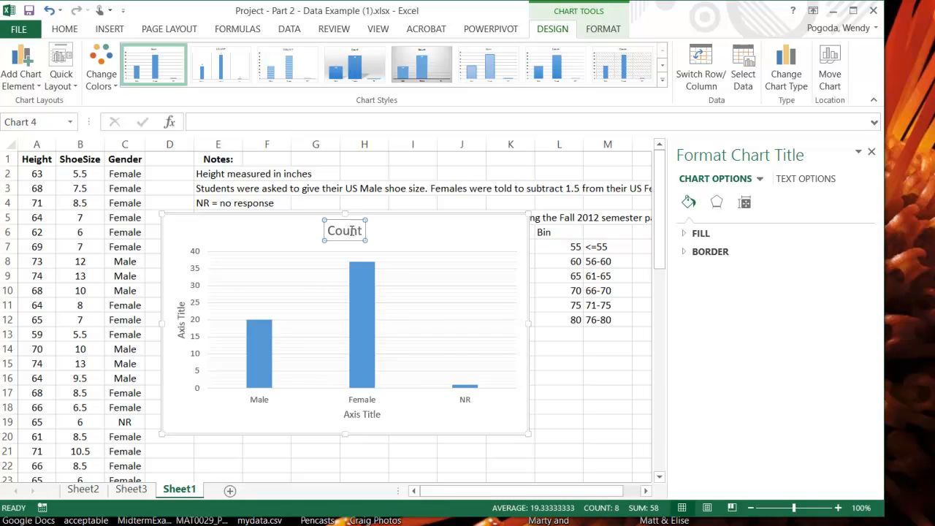
double_click(336, 233)
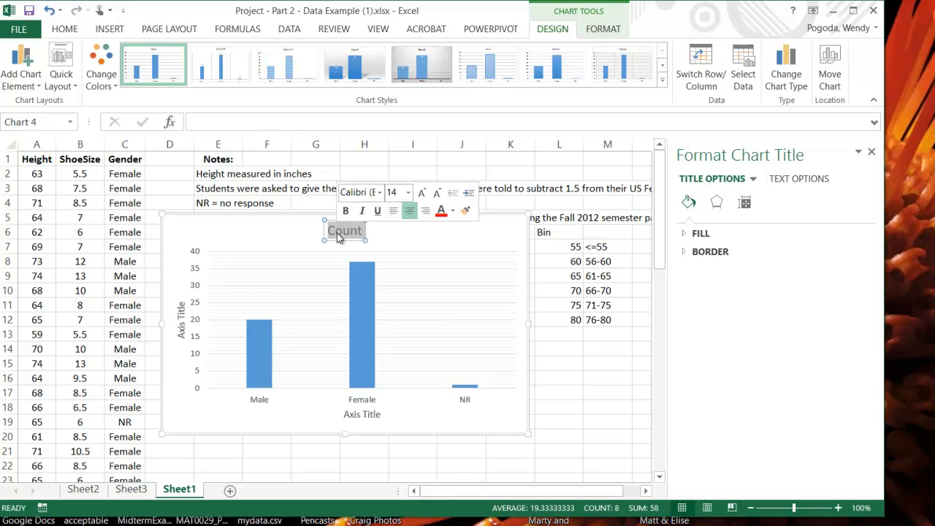
type("Gender")
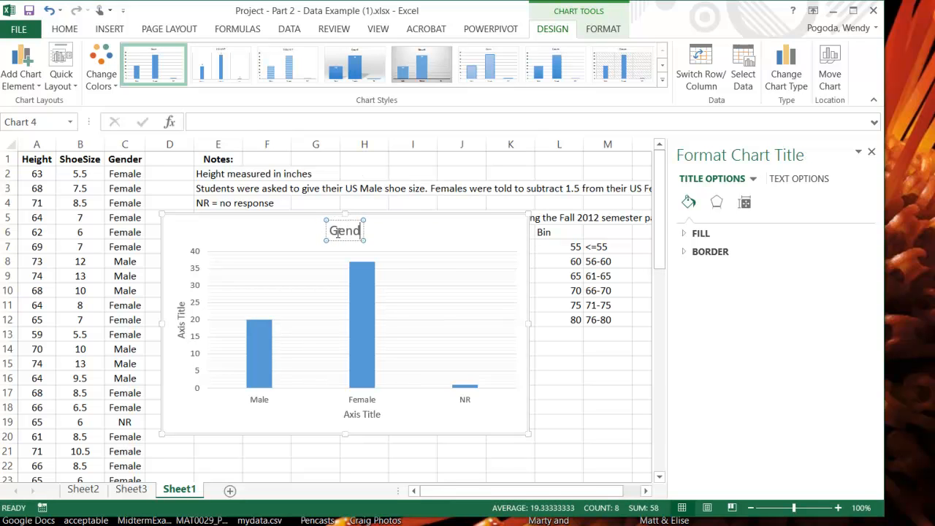
key("BackSpace")
key("BackSpace")
key("BackSpace")
key("BackSpace")
key("BackSpace")
key("BackSpace")
type("Bar")
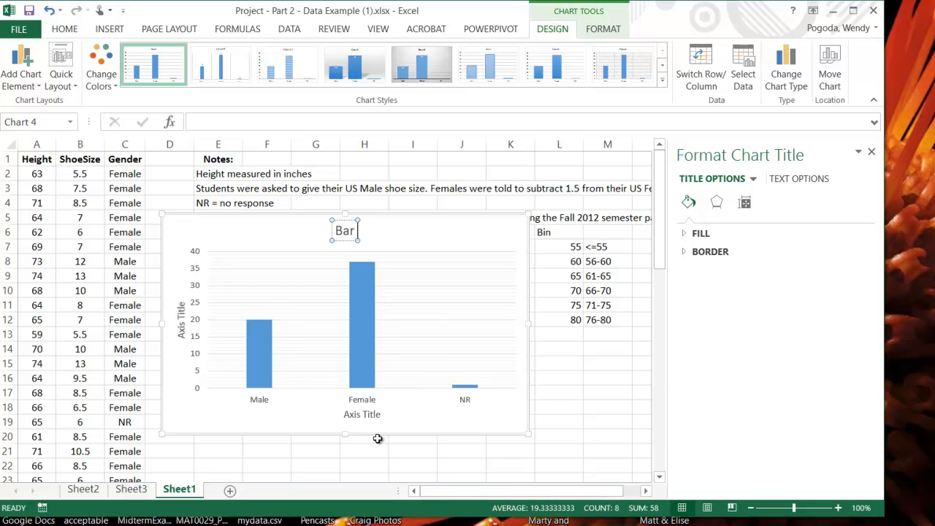
type(" Graph of Gender")
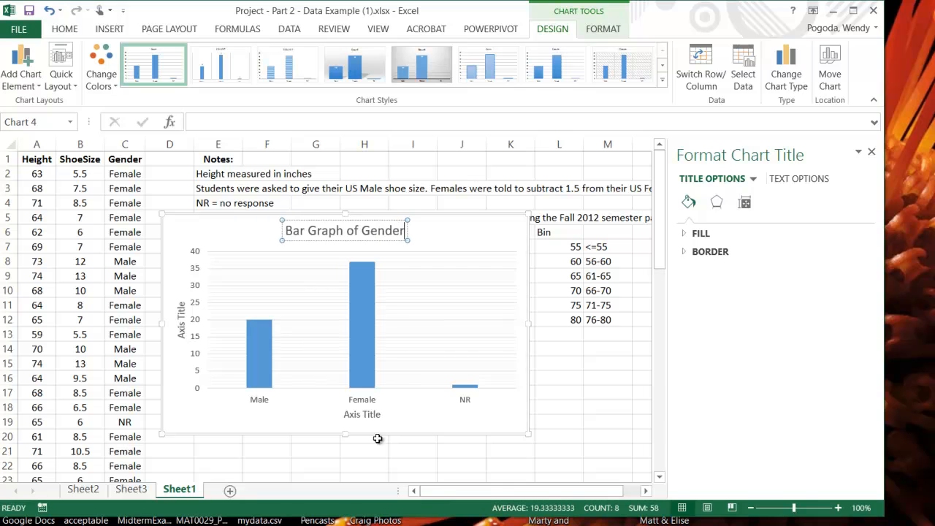
Rename the horizontal axis title as Gender.
left_click(360, 415)
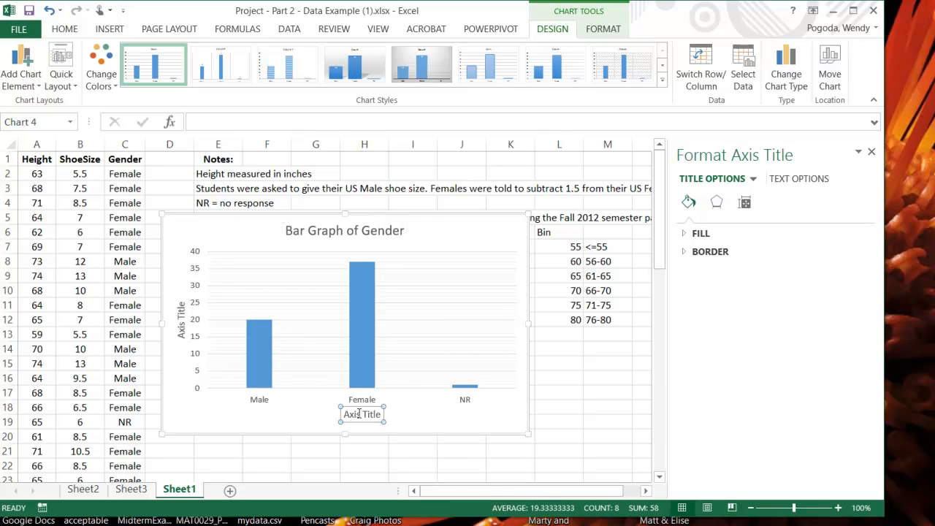
triple_click(356, 415)
type("Ggen")
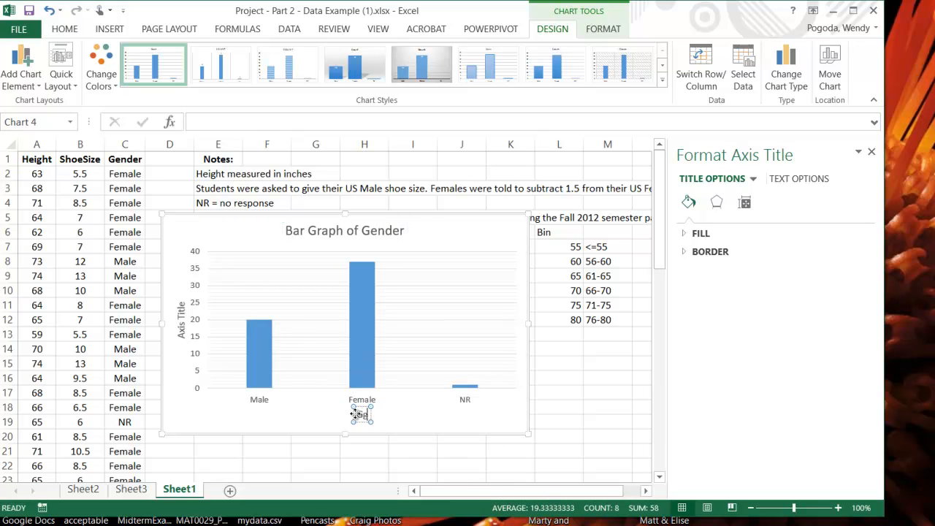
type("der")
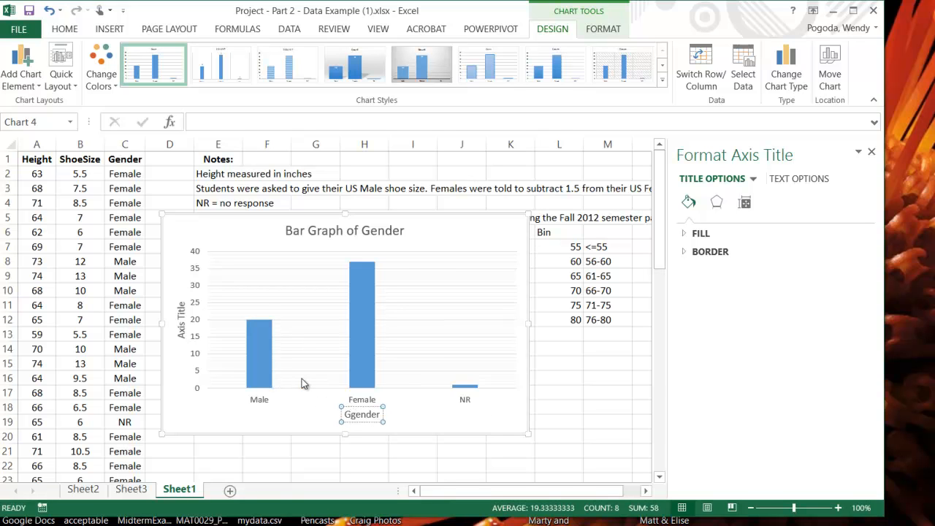
key("Delete")
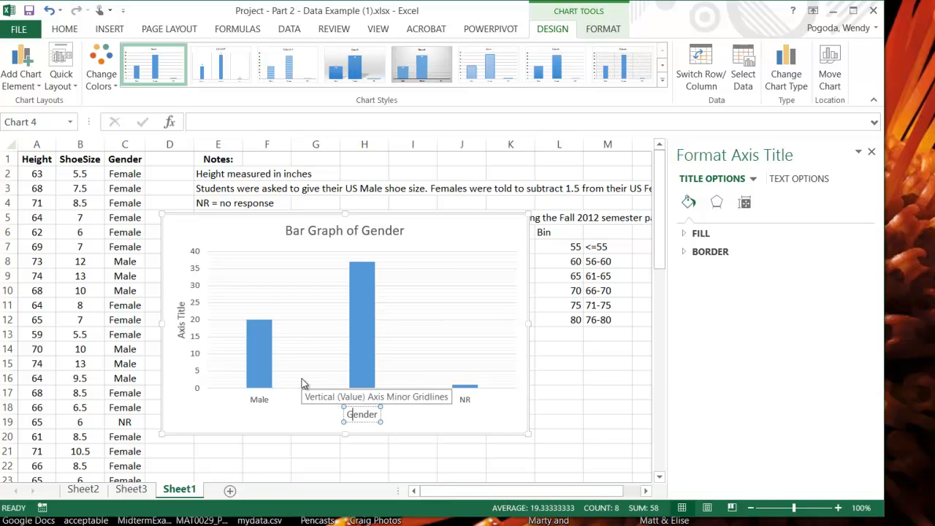
Rename the vertical axis title as Frequency.
left_click(182, 330)
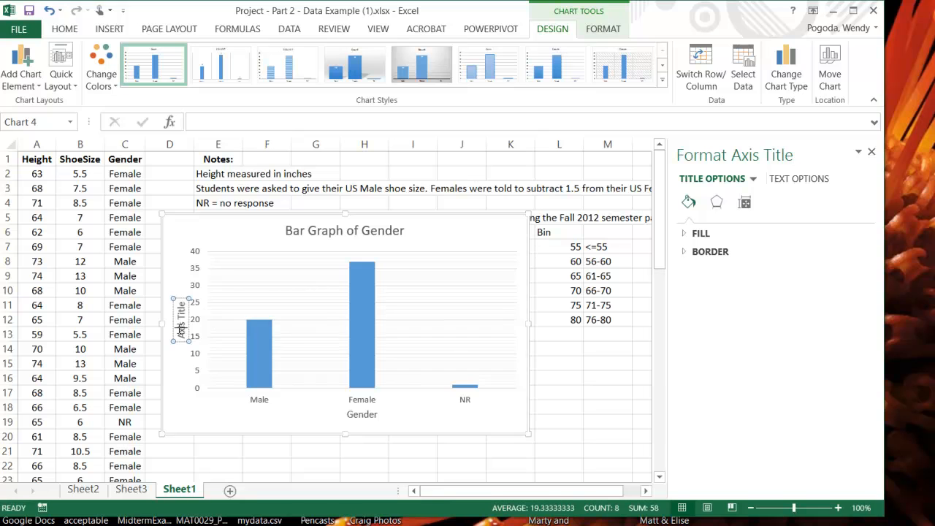
triple_click(182, 330)
type("Frequency")
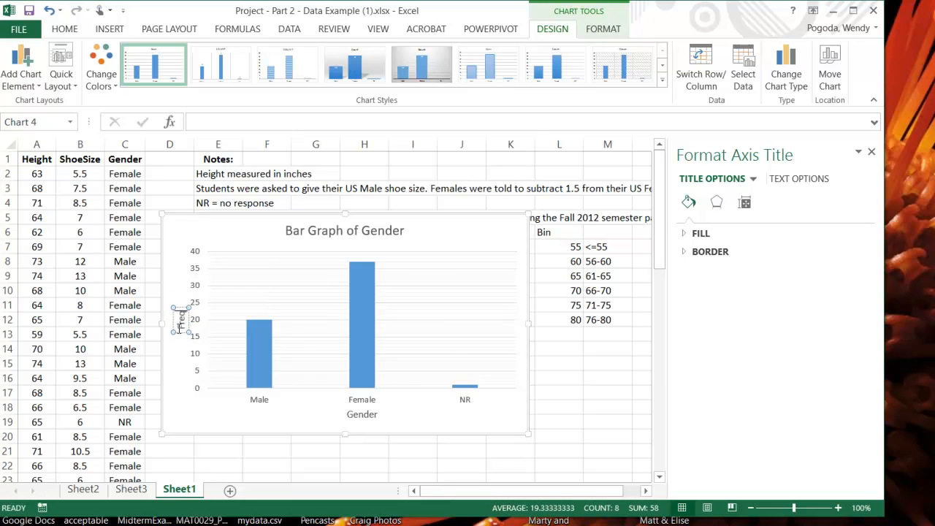
left_click(282, 434)
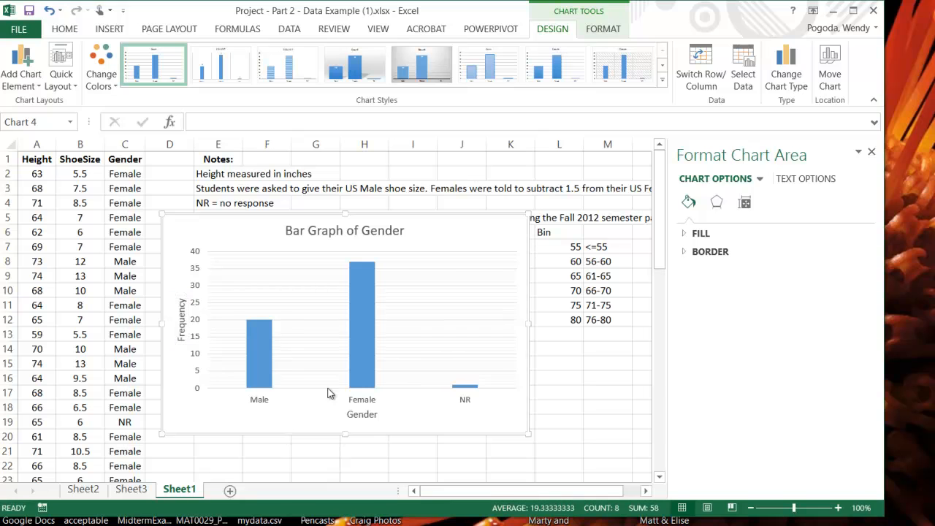
Fill only the Female bar of the chart with a light orange theme color.
left_click(368, 350)
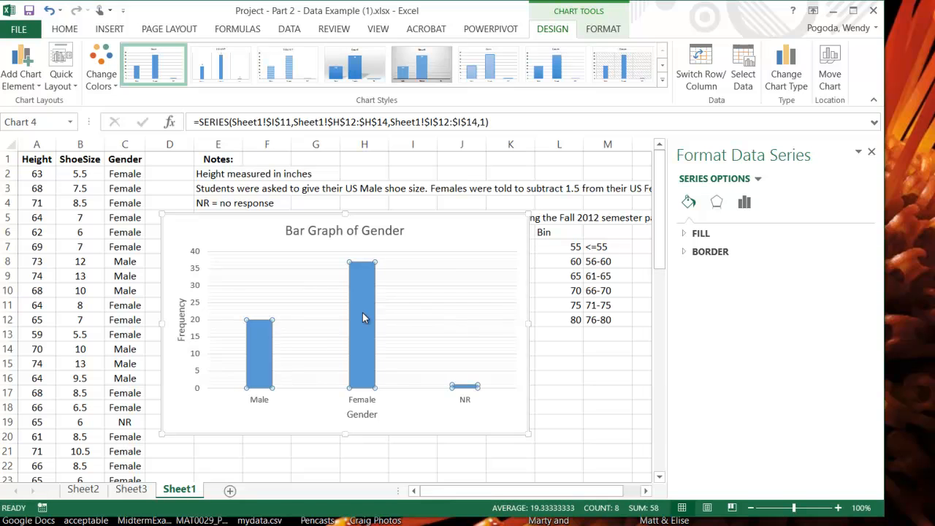
left_click(366, 351)
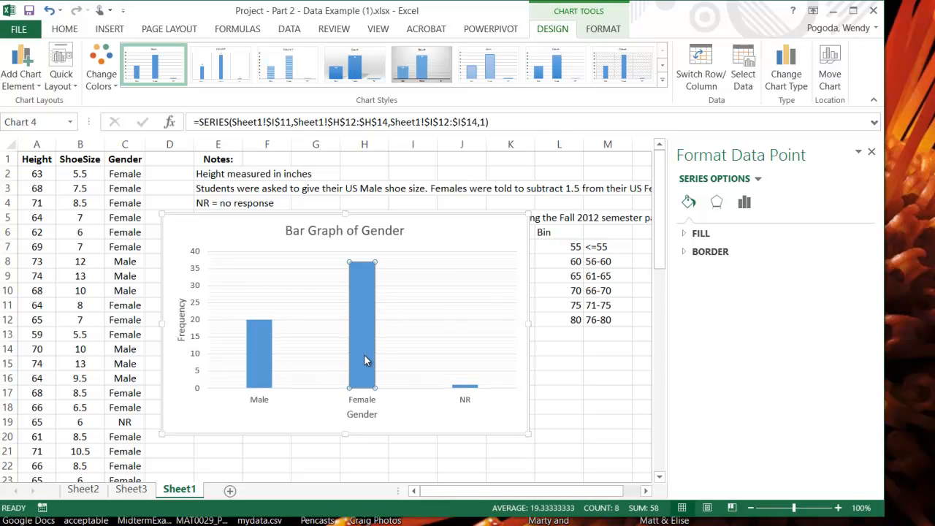
left_click(65, 30)
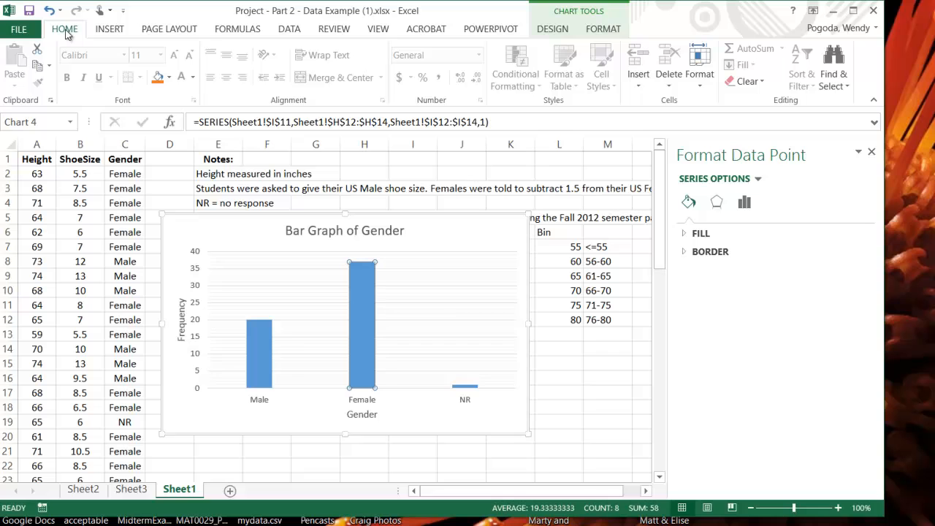
left_click(553, 30)
left_click(111, 85)
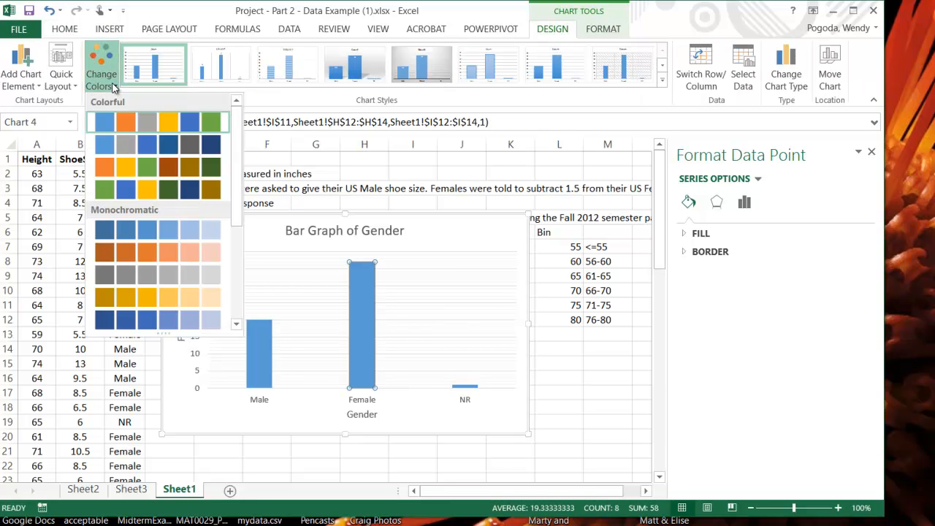
left_click(114, 85)
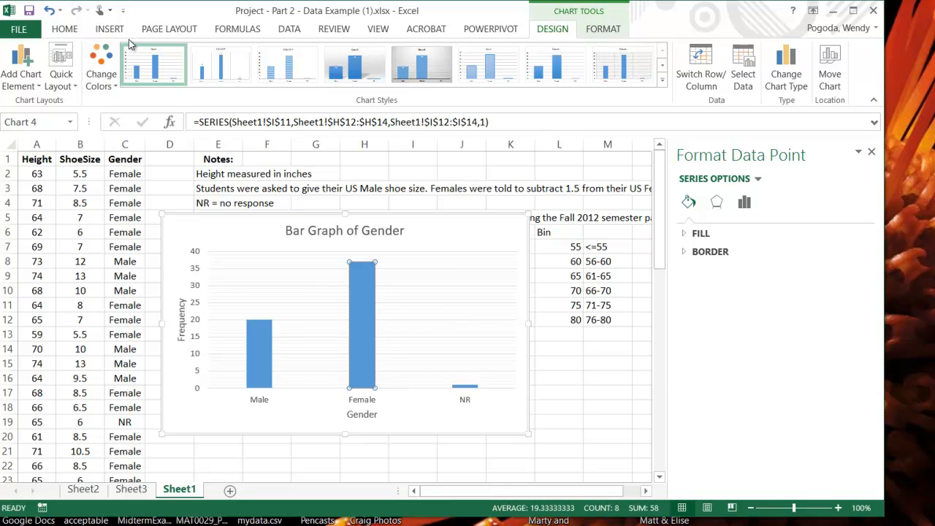
left_click(66, 33)
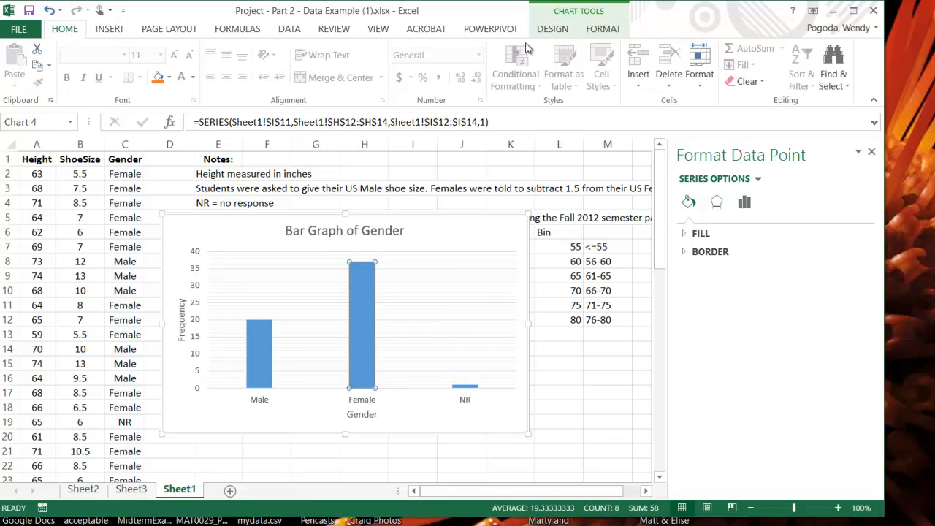
right_click(361, 342)
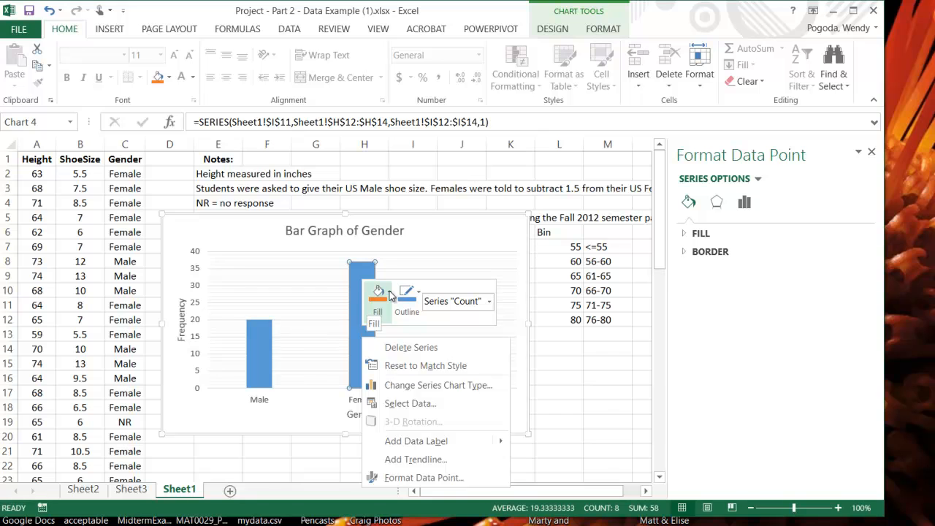
left_click(390, 295)
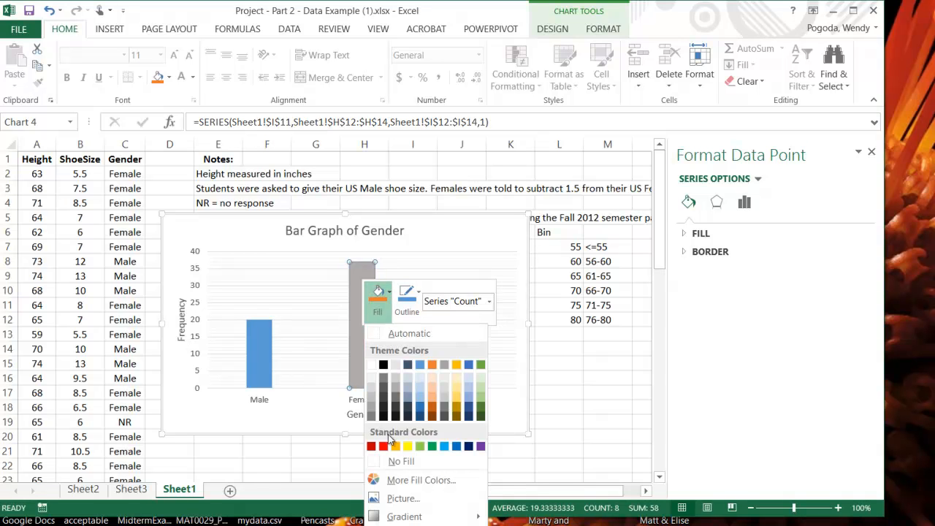
left_click(432, 404)
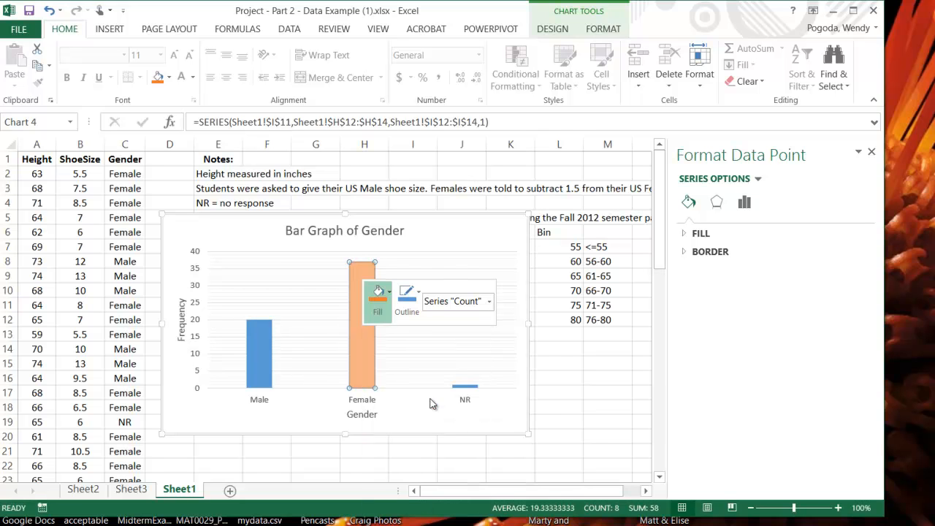
Fill only the NR bar of the chart with standard green.
left_click(467, 387)
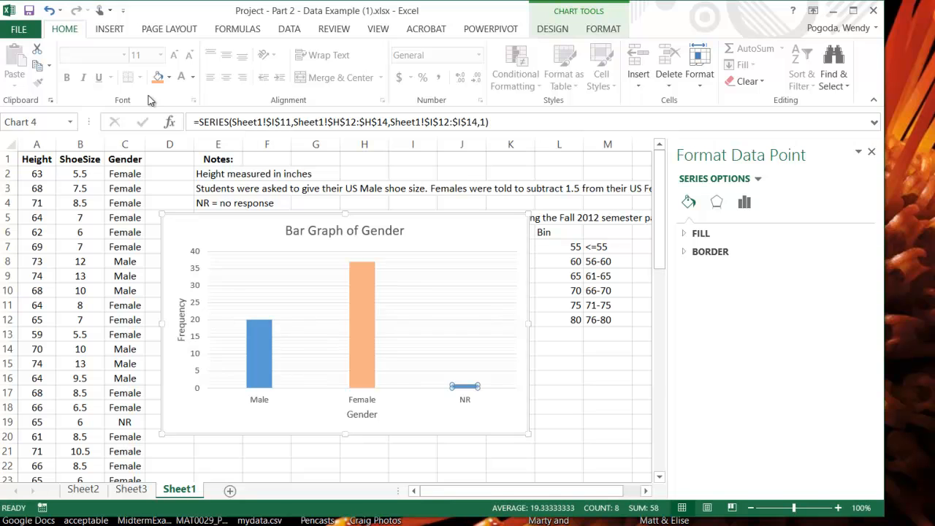
left_click(170, 78)
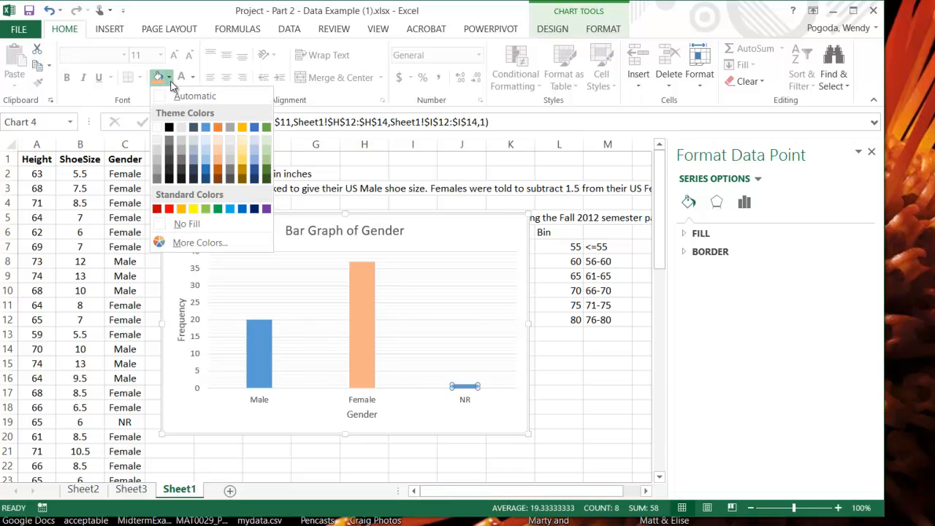
left_click(217, 210)
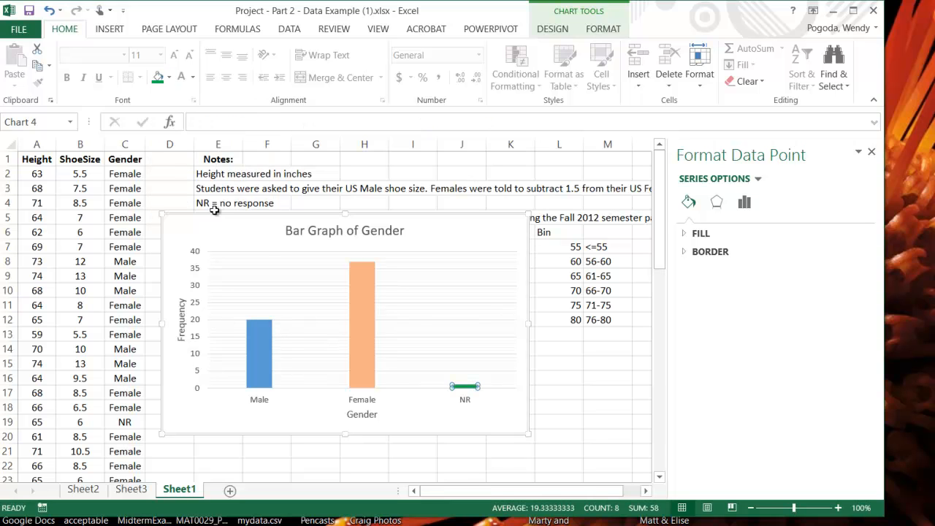
Move the bar graph of Gender so it sits below the Gender count table.
left_click(294, 435)
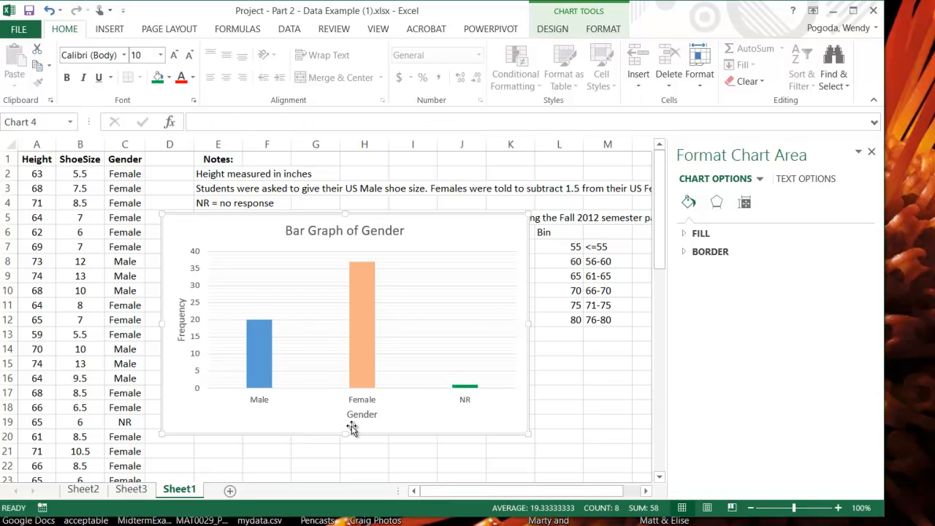
left_click_drag(491, 217, 483, 381)
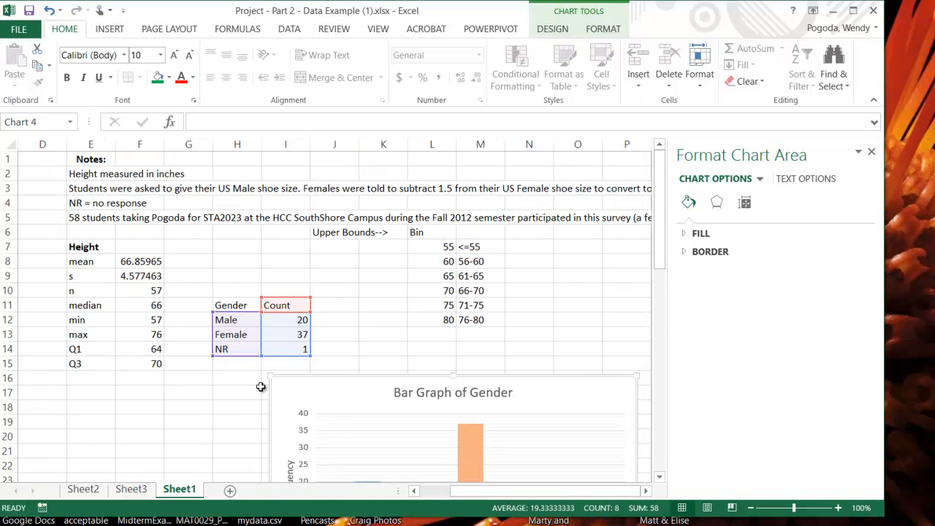
left_click(229, 410)
Insert a basic 2-D pie chart from the Gender and Count table in H11:I14.
left_click(281, 353)
left_click_drag(281, 353, 228, 310)
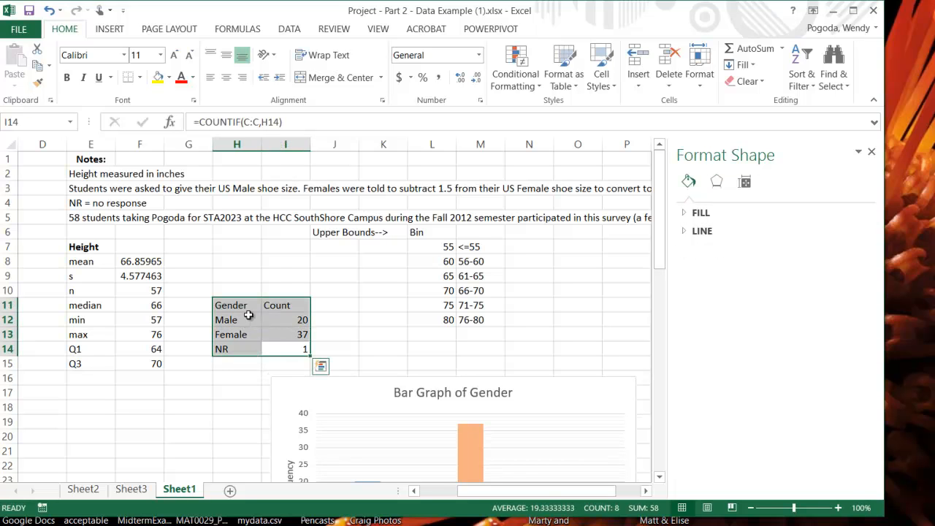
left_click(109, 29)
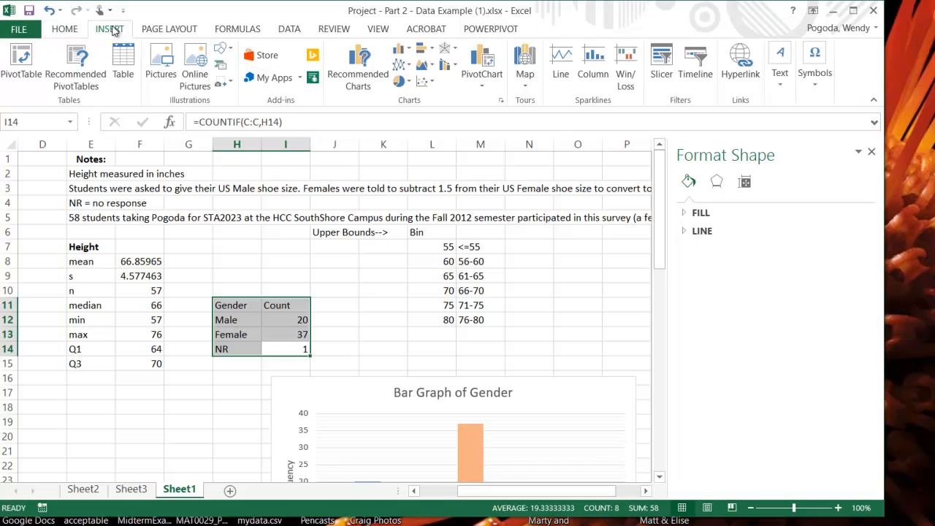
left_click(404, 82)
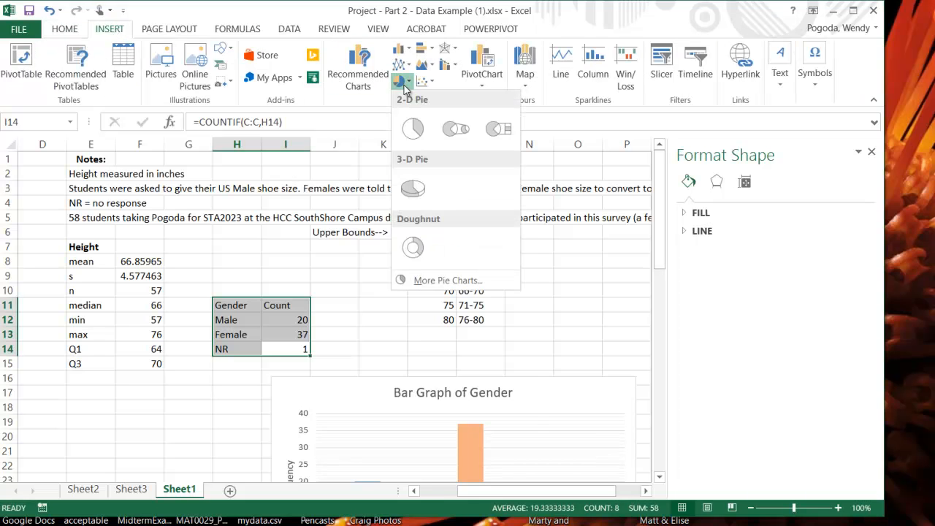
left_click(411, 129)
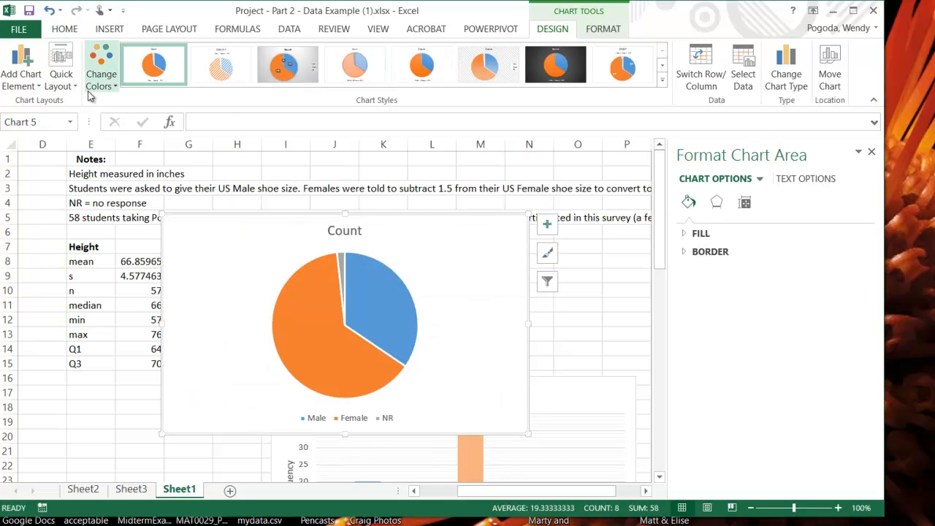
Apply the first quick layout with category names and percentages to the pie chart, and title it Pie Chart of Gender.
left_click(65, 82)
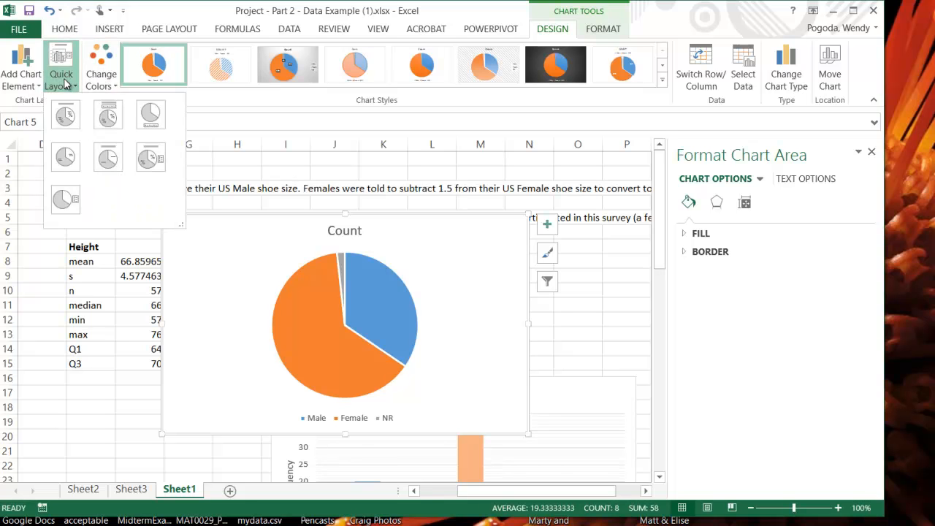
left_click(65, 117)
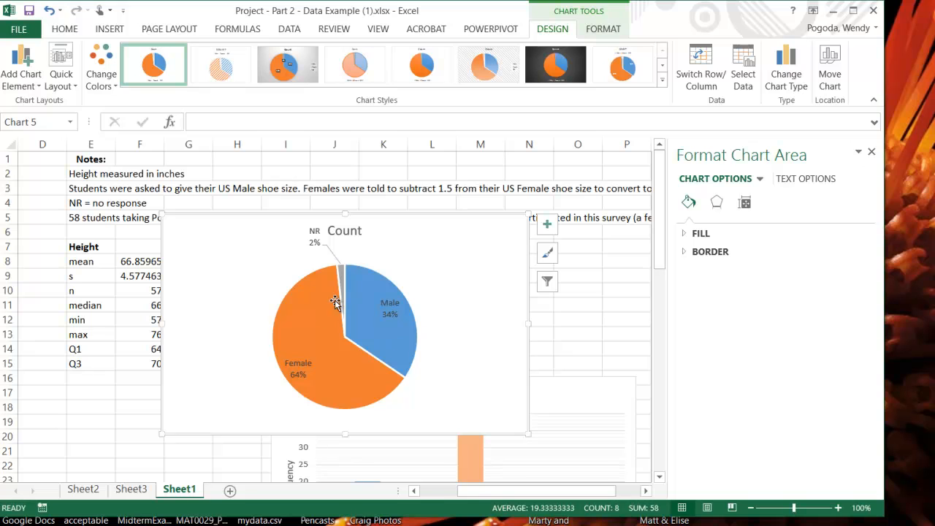
left_click(341, 231)
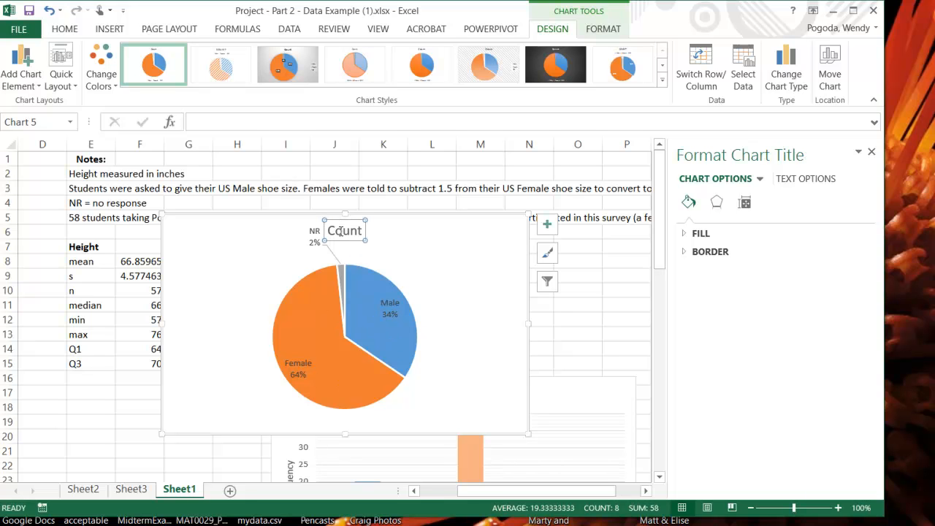
left_click(341, 231)
double_click(342, 232)
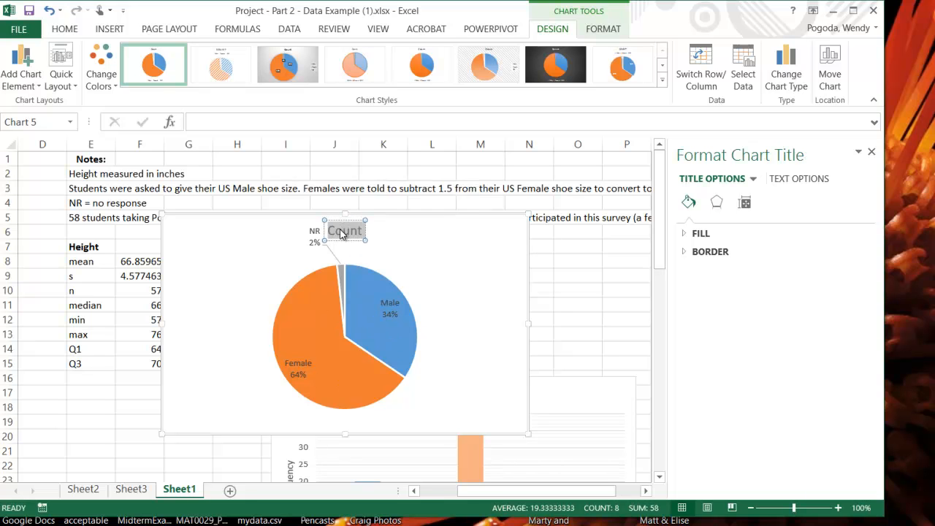
type("Pie Chart of Gender")
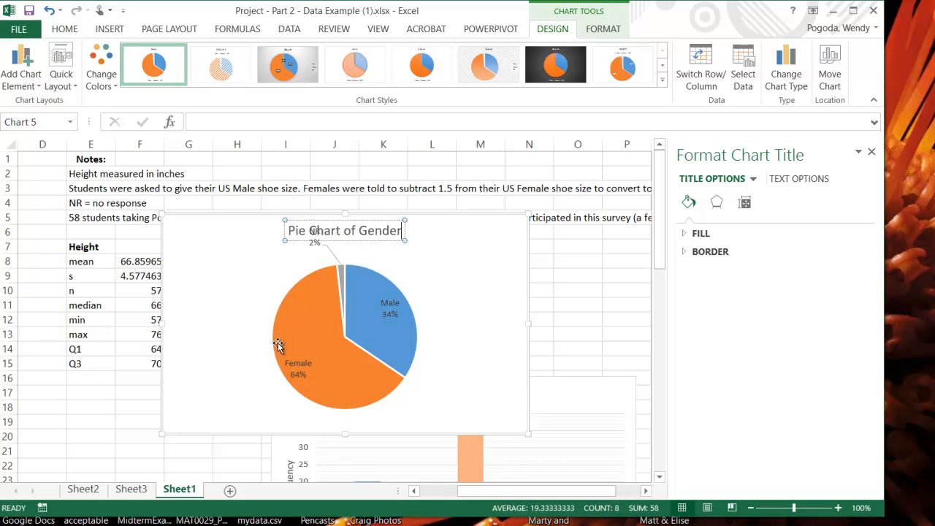
left_click(236, 380)
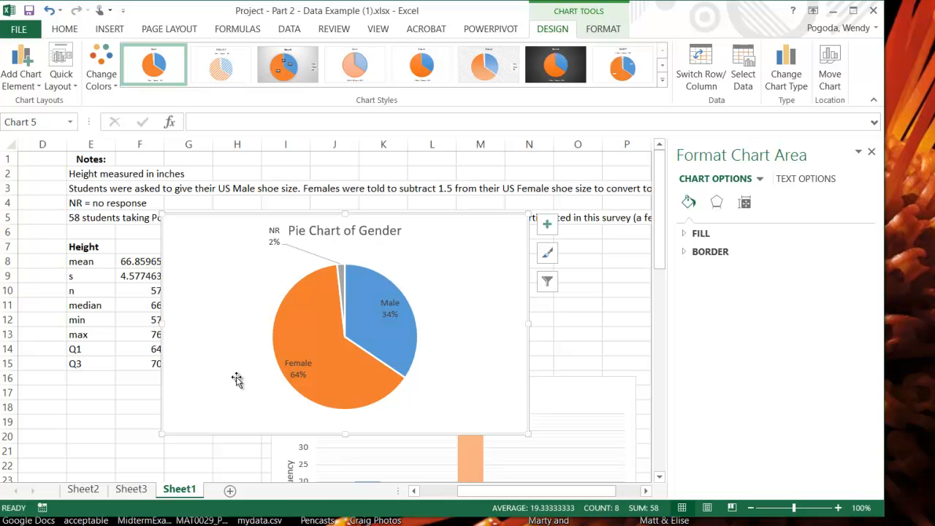
Apply the second Colorful palette of blues and grays to the pie chart and shift the chart slightly to the left.
left_click(112, 87)
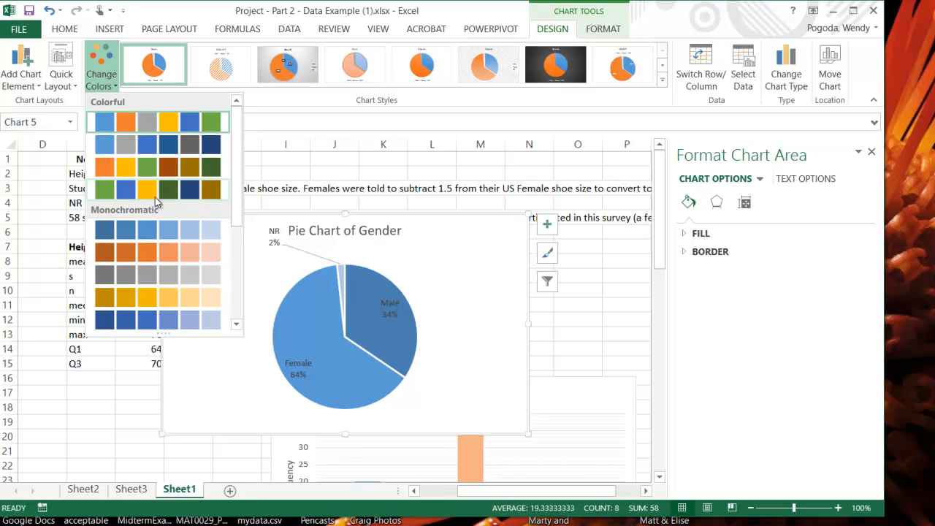
left_click(229, 143)
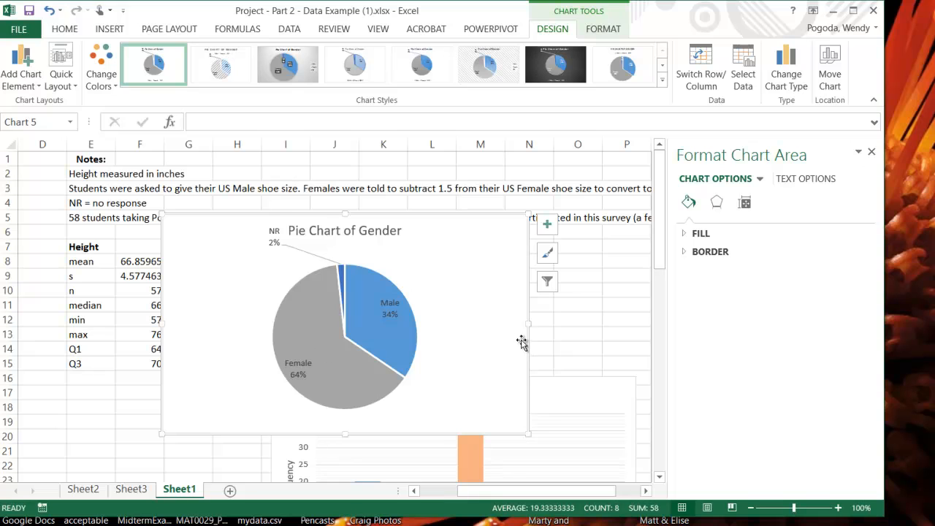
left_click_drag(519, 341, 511, 344)
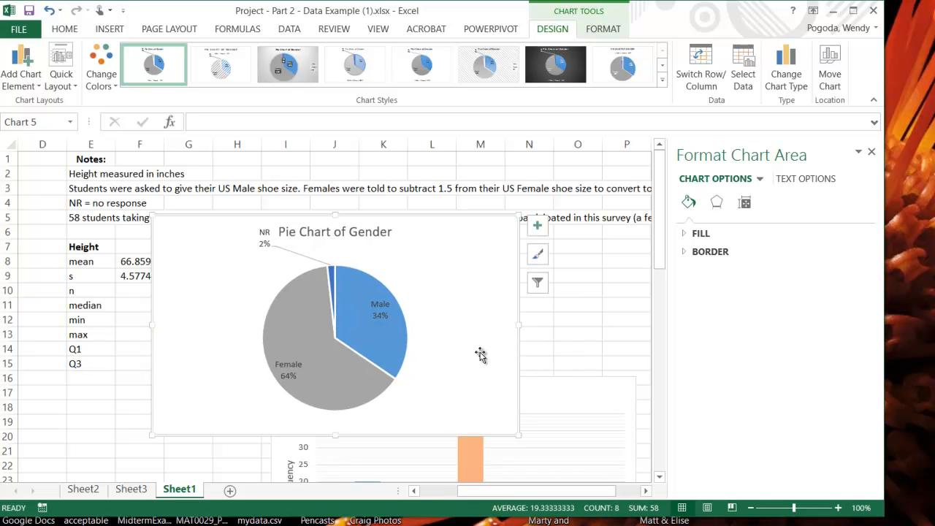
Fill only the Female slice of the pie chart with a light orange theme color.
left_click(335, 390)
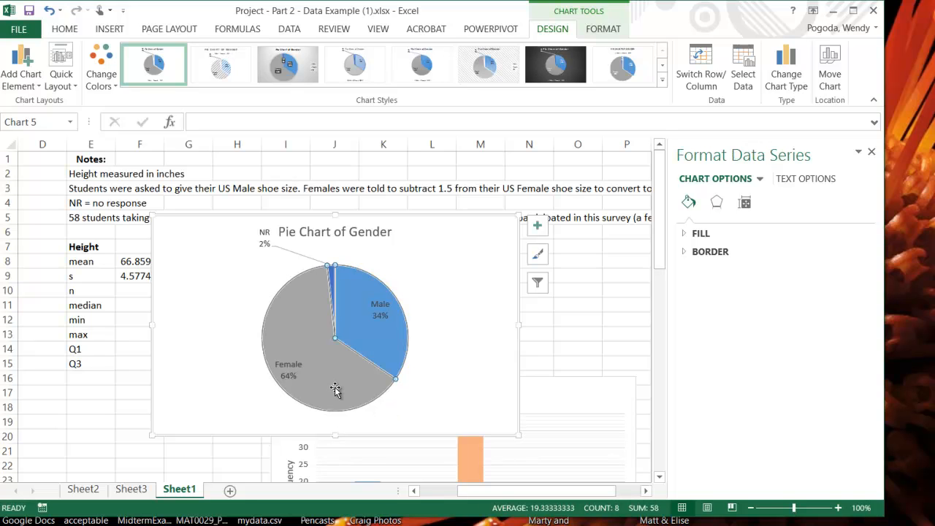
left_click(335, 390)
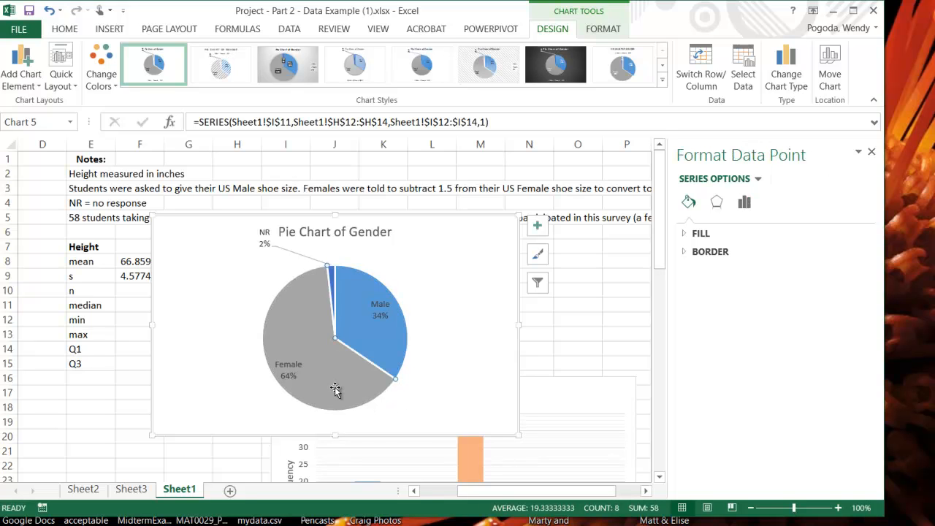
right_click(336, 389)
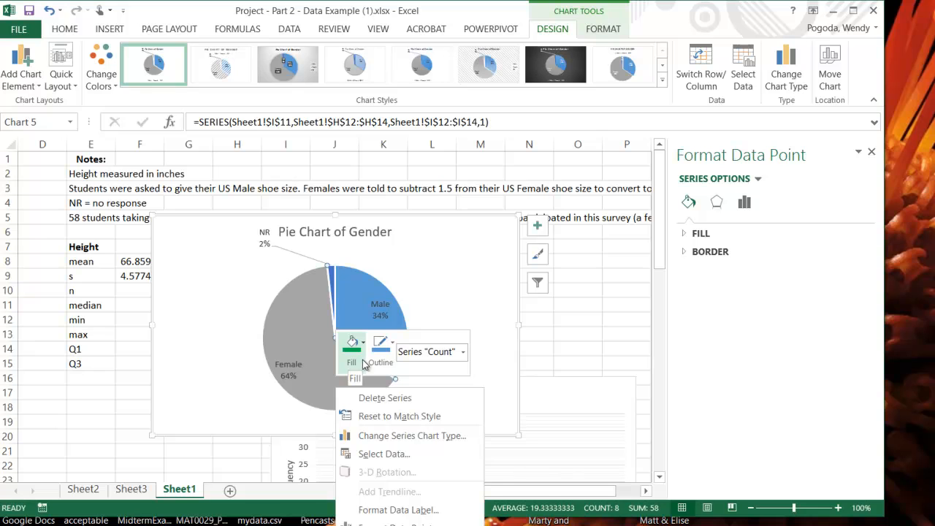
left_click(361, 363)
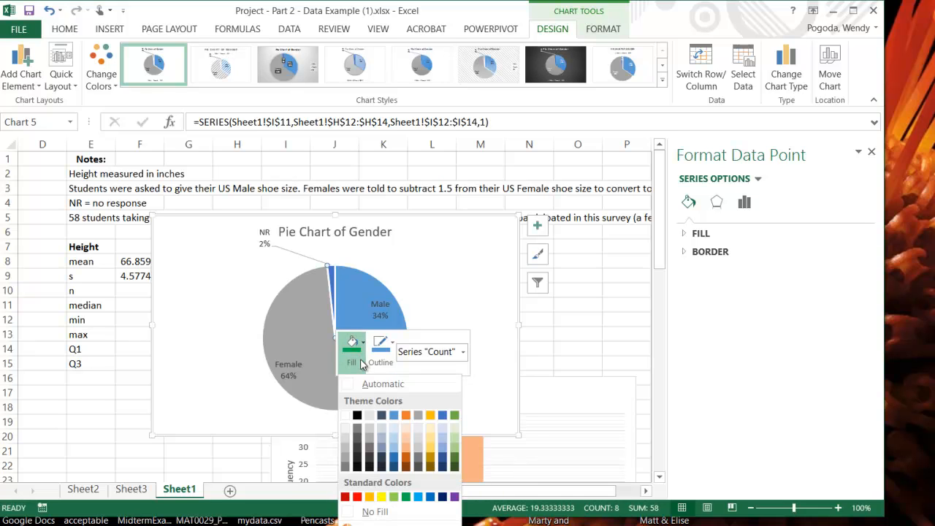
left_click(406, 455)
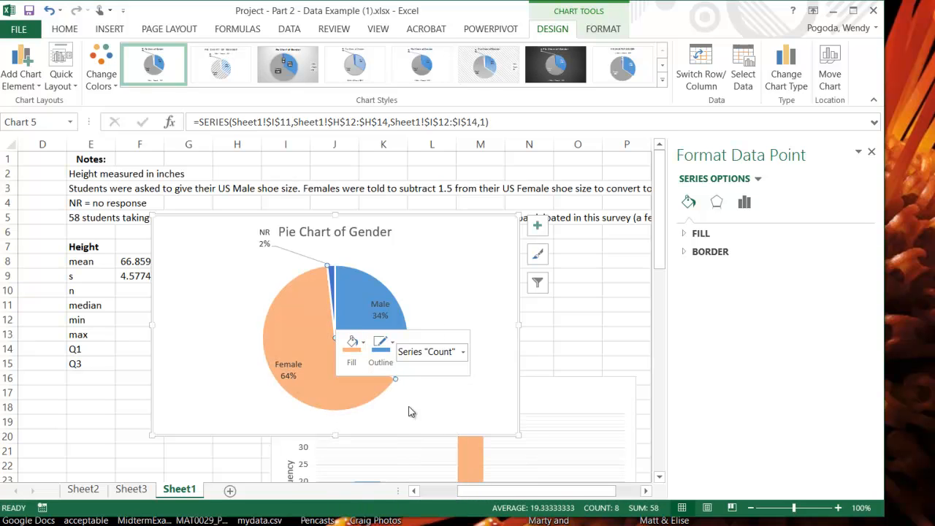
left_click(448, 268)
Fill only the NR slice of the pie chart with the green theme color.
left_click(333, 279)
left_click(331, 281)
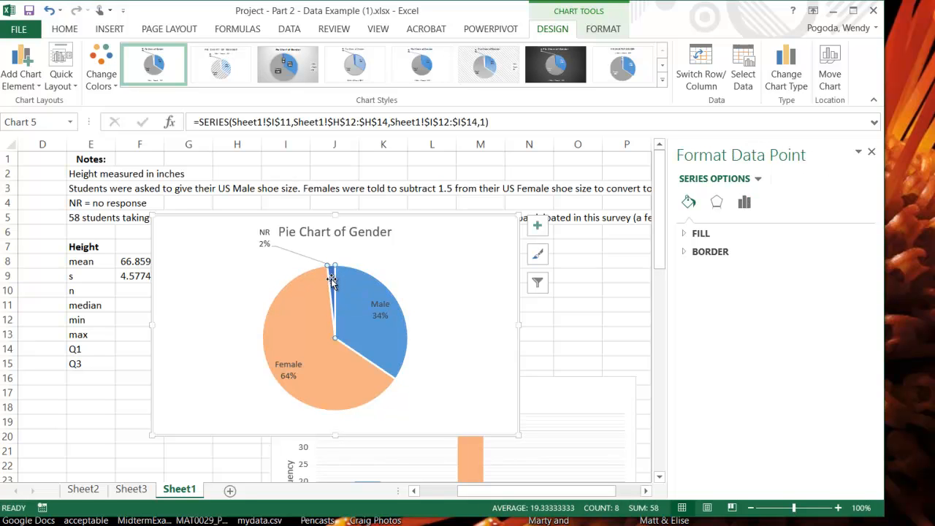
right_click(332, 279)
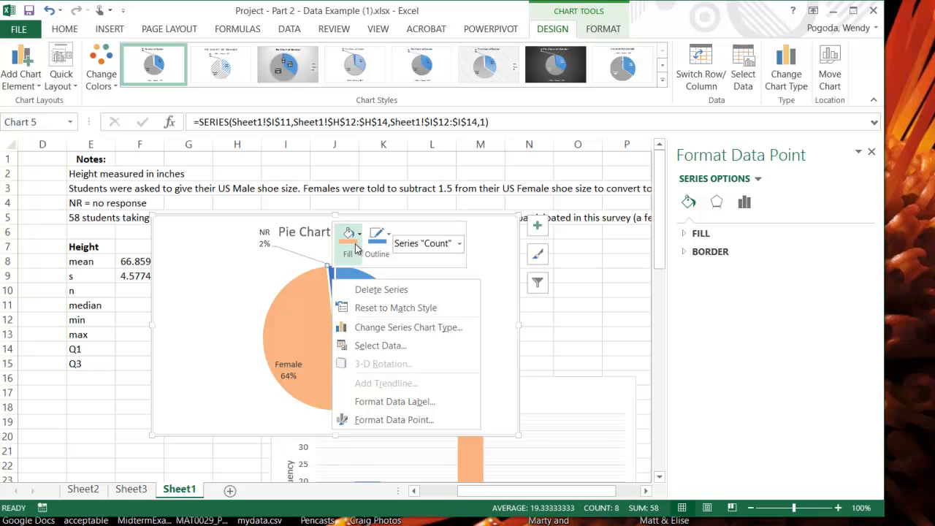
left_click(355, 258)
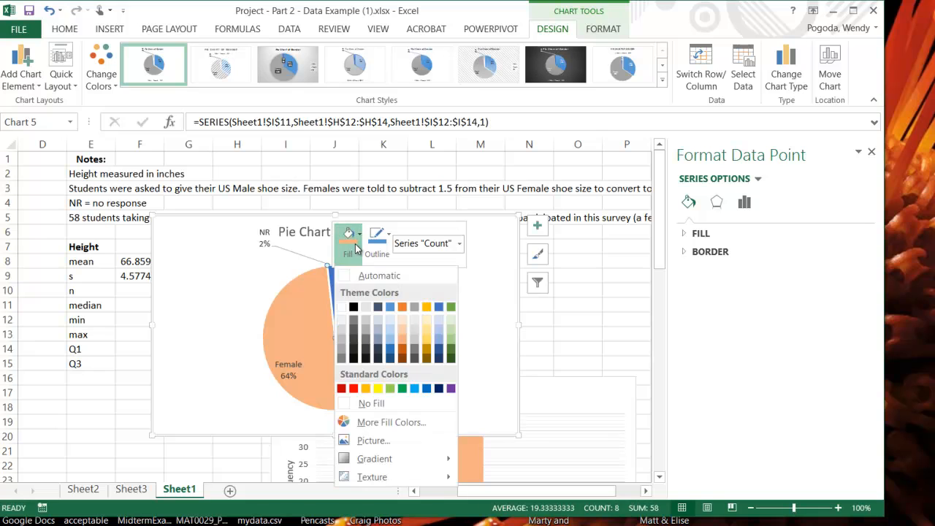
left_click(451, 307)
Copy the whole pie chart into a new blank Word document and paste it as a picture.
left_click(499, 322)
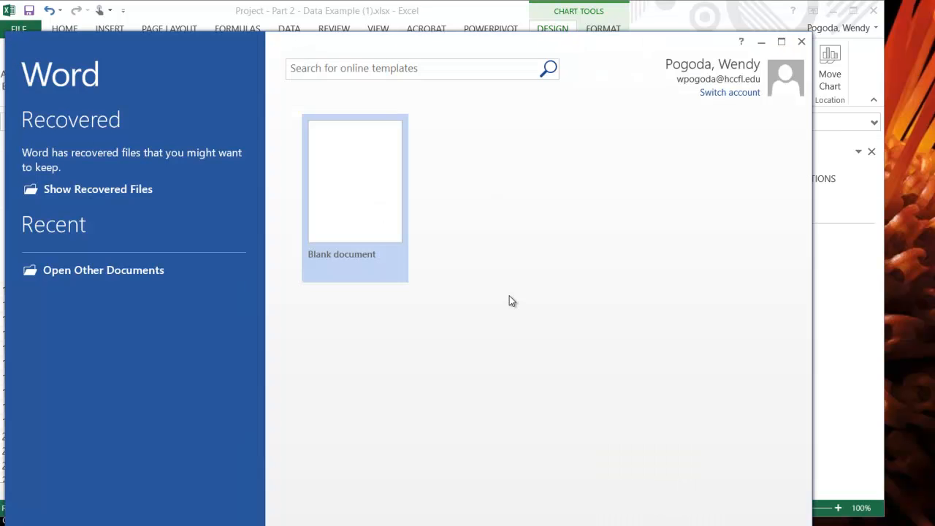
left_click(366, 228)
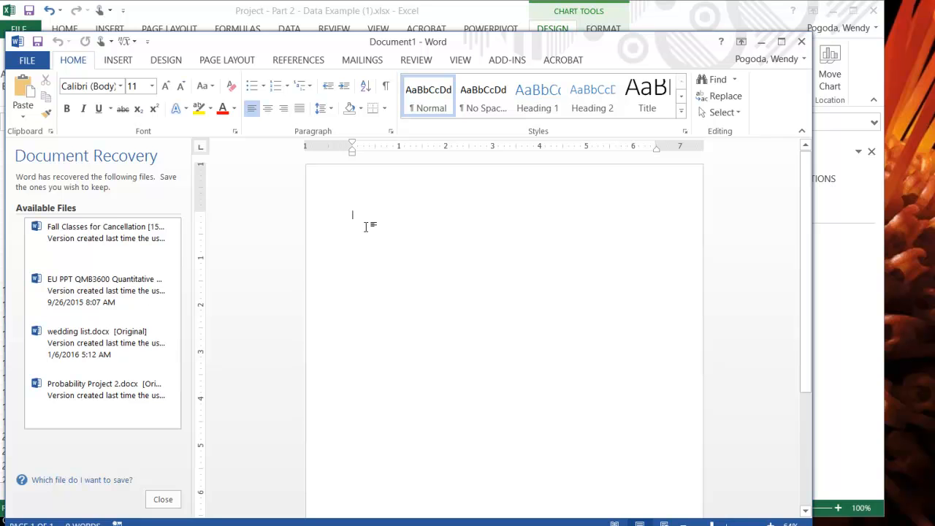
key("ctrl+v")
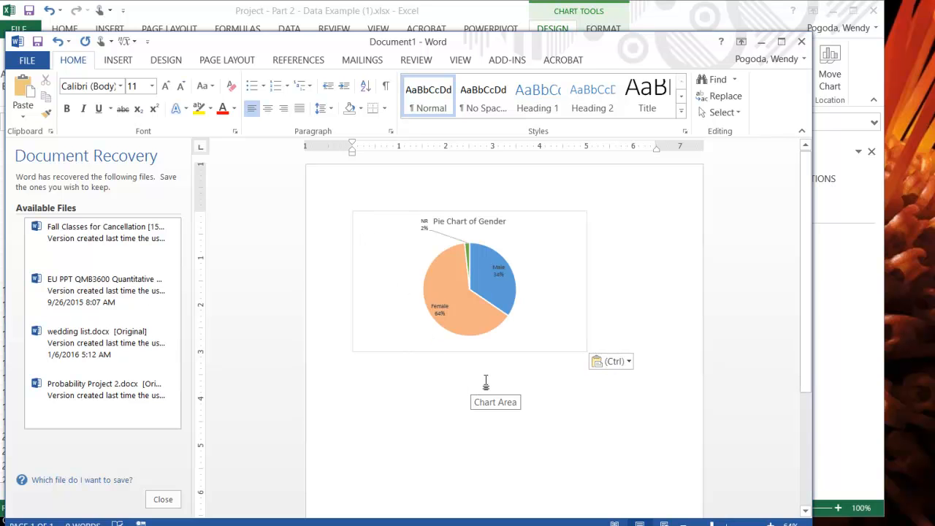
left_click(629, 363)
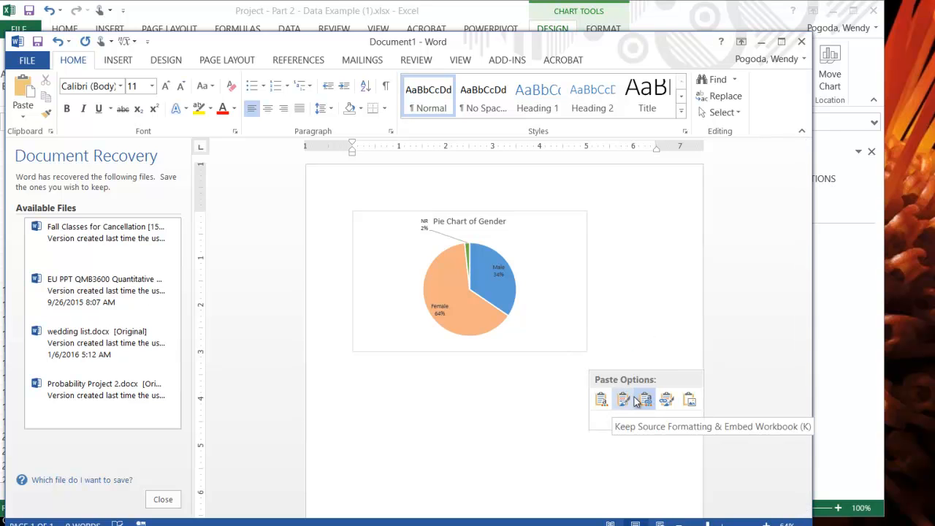
left_click(690, 399)
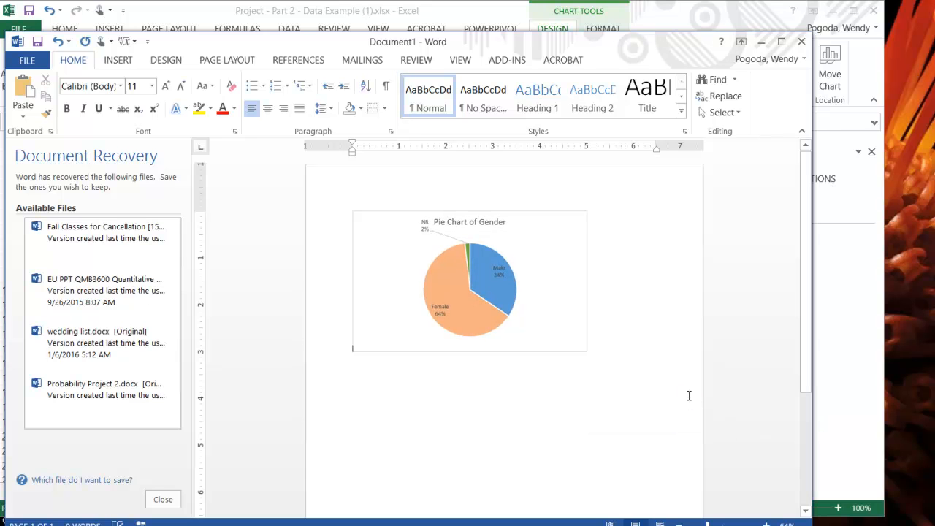